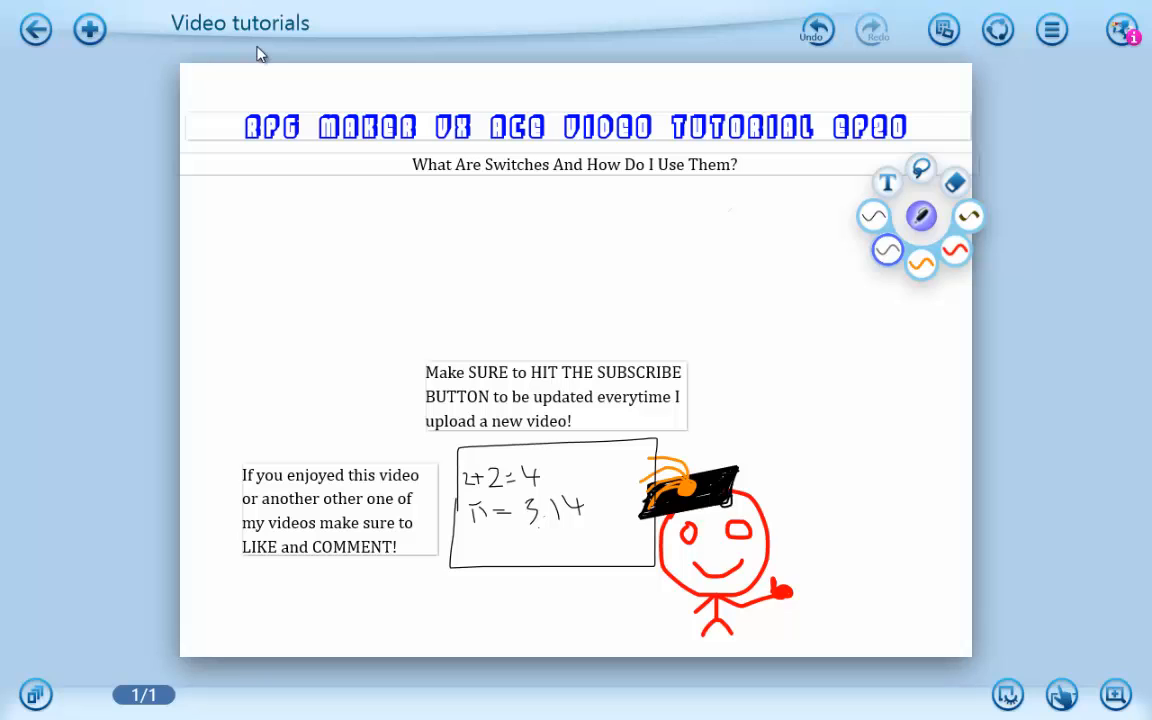
Switch to RPG Maker VX Ace on the desktop and clear away the rendering dialog and the running game window
mouse_move(2, 40)
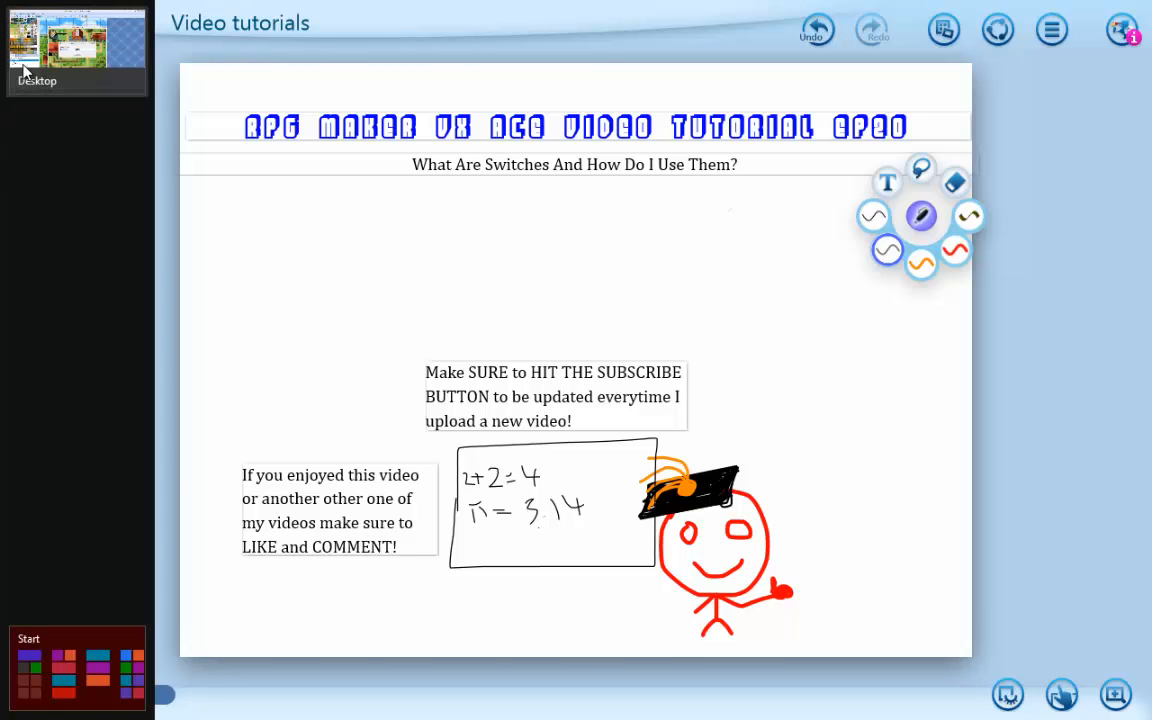
click(21, 173)
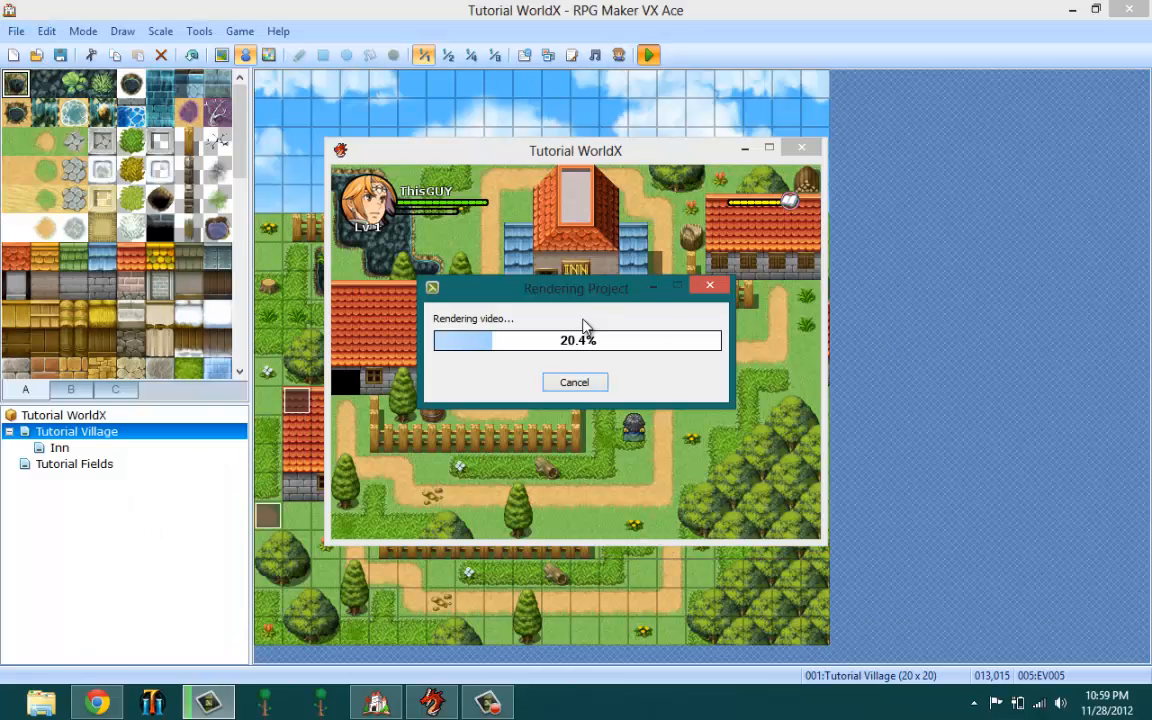
click(651, 289)
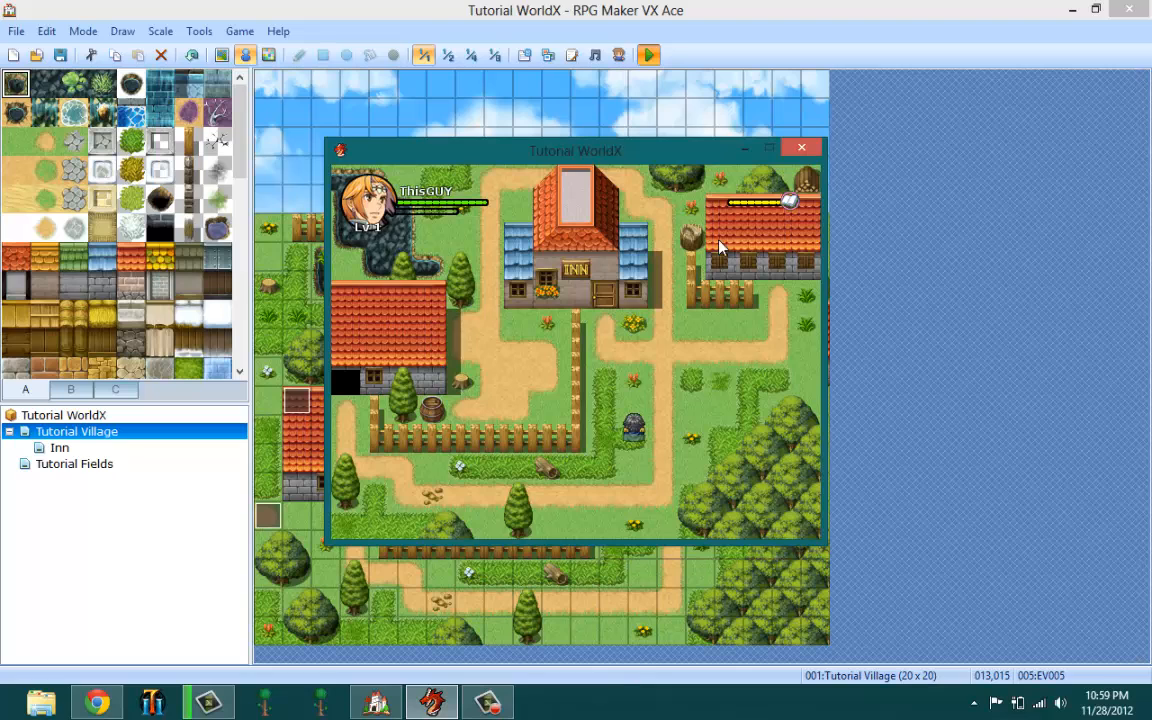
click(801, 148)
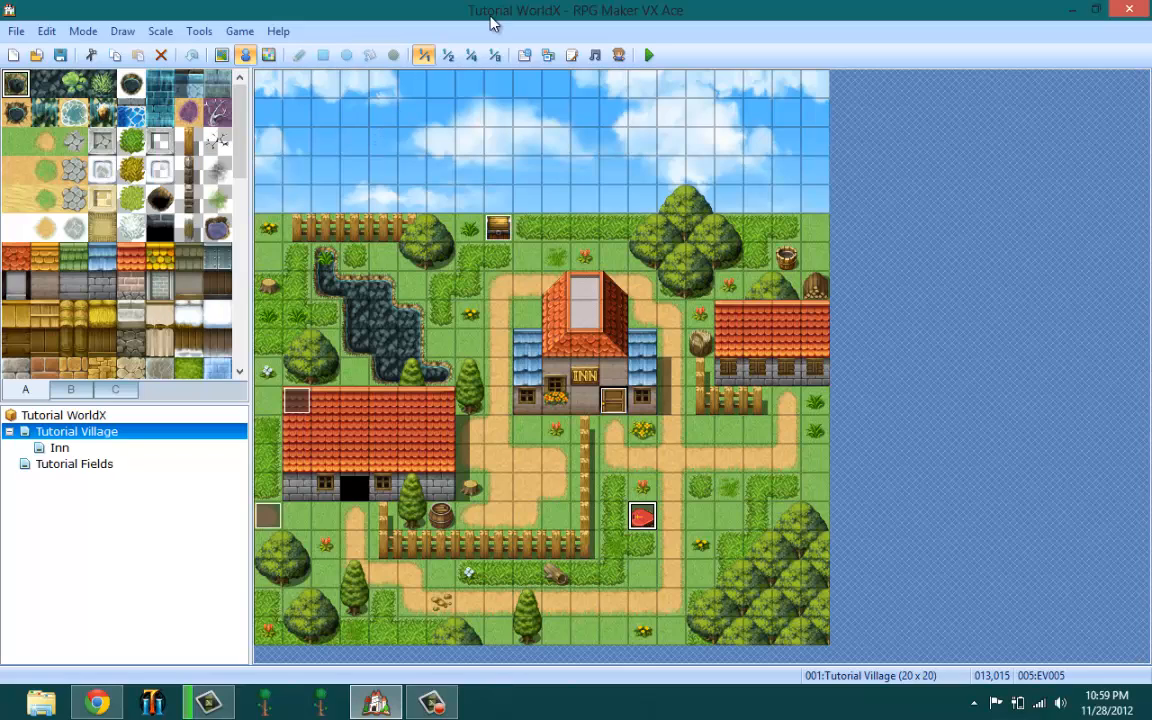
Create a new event on the dirt path at tile 015,013 southeast of the inn in Tutorial Village
mouse_move(1151, 1)
click(672, 494)
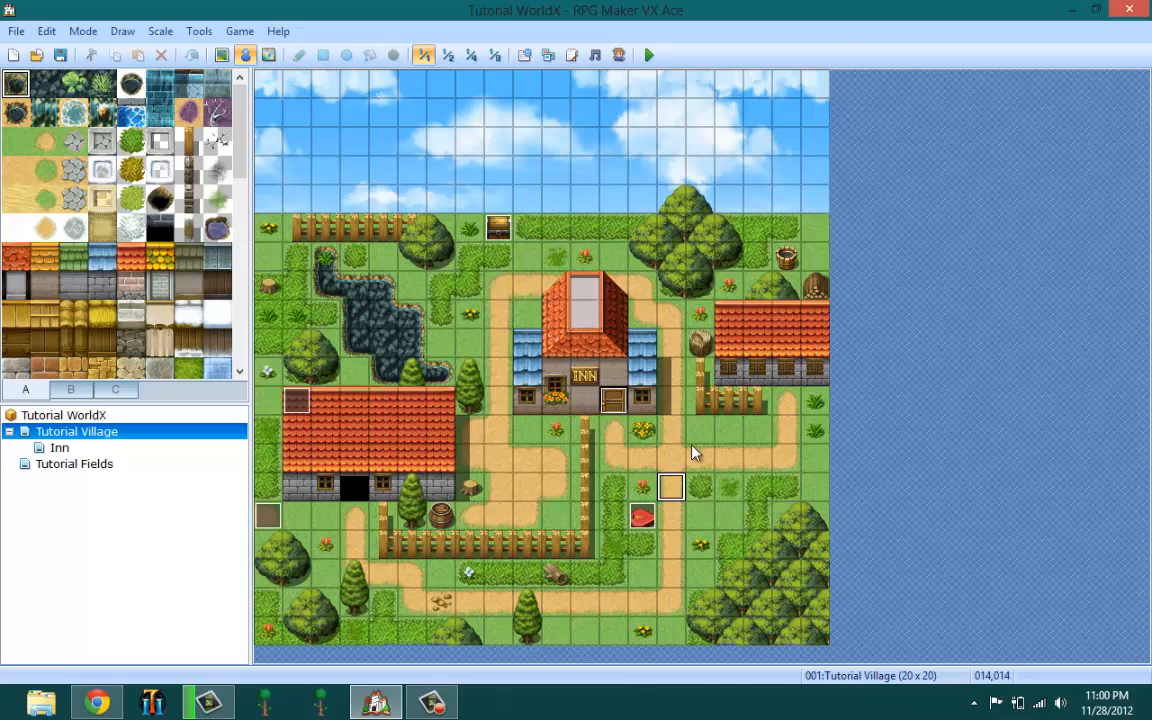
right_click(695, 453)
click(735, 457)
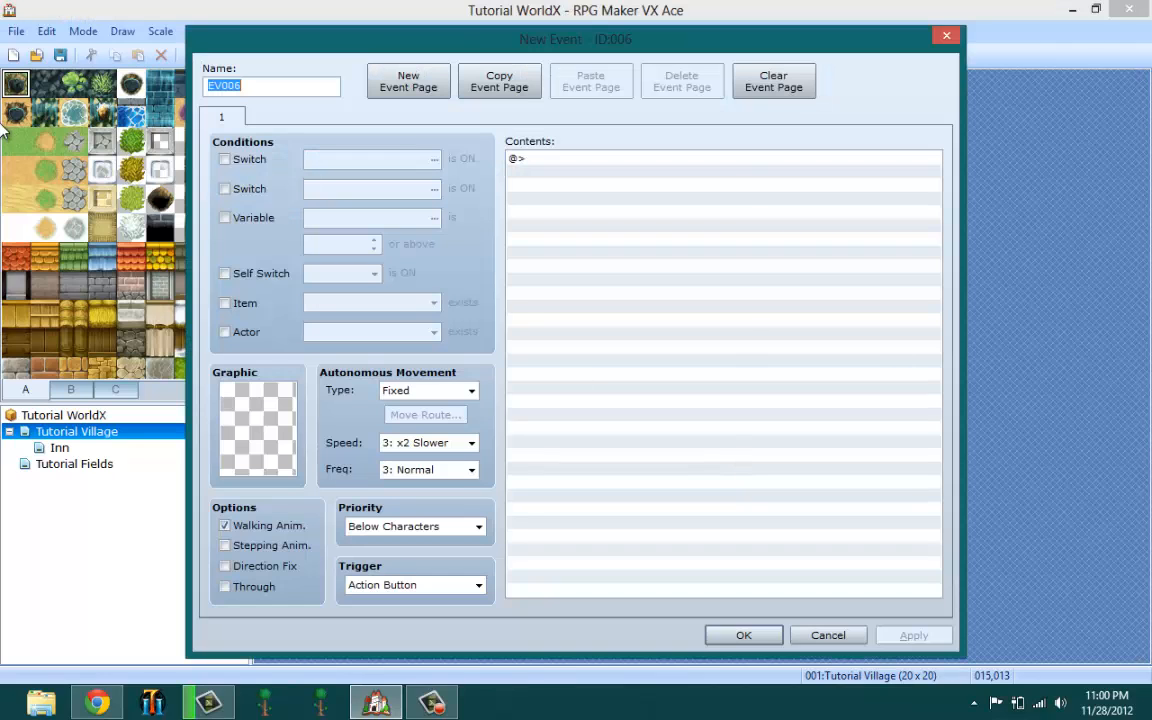
click(617, 170)
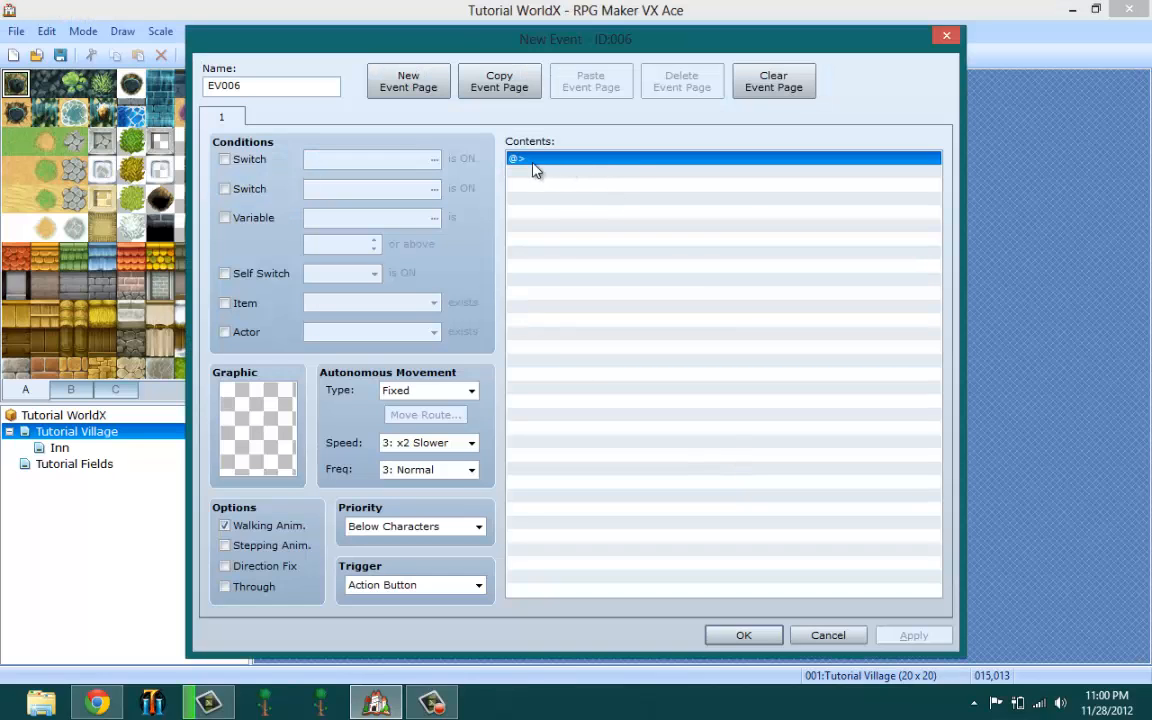
Enable the first Switch condition on the event page and open its switch selection
click(226, 164)
click(226, 164)
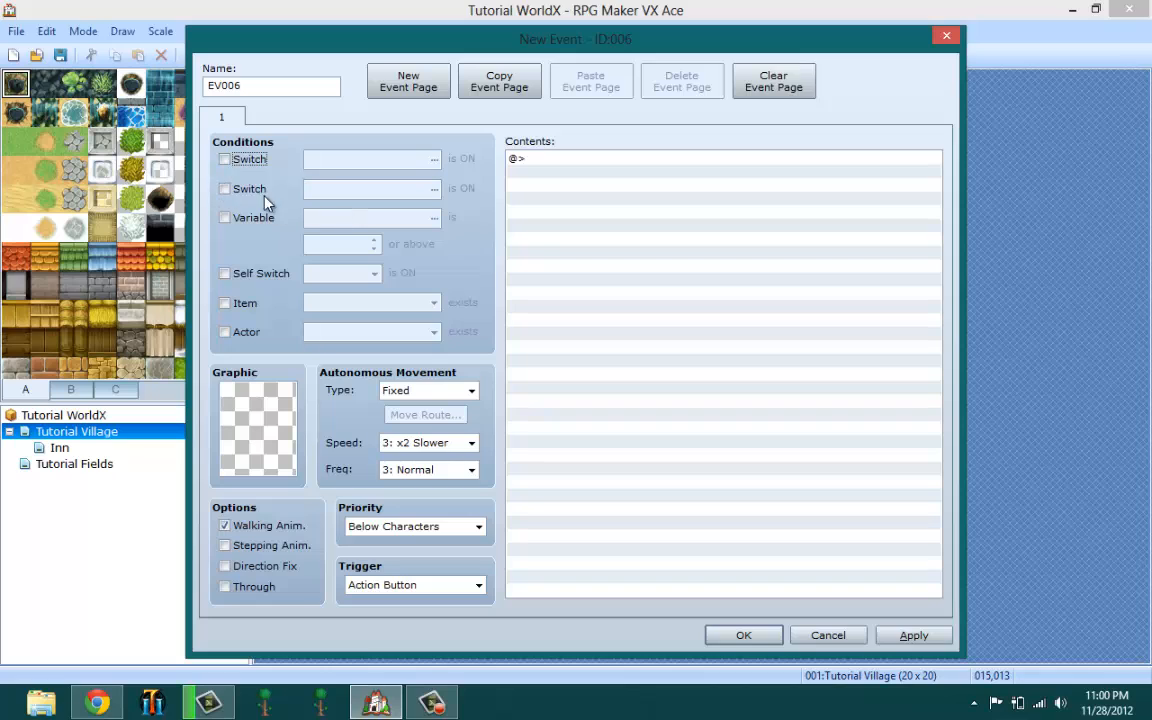
click(226, 164)
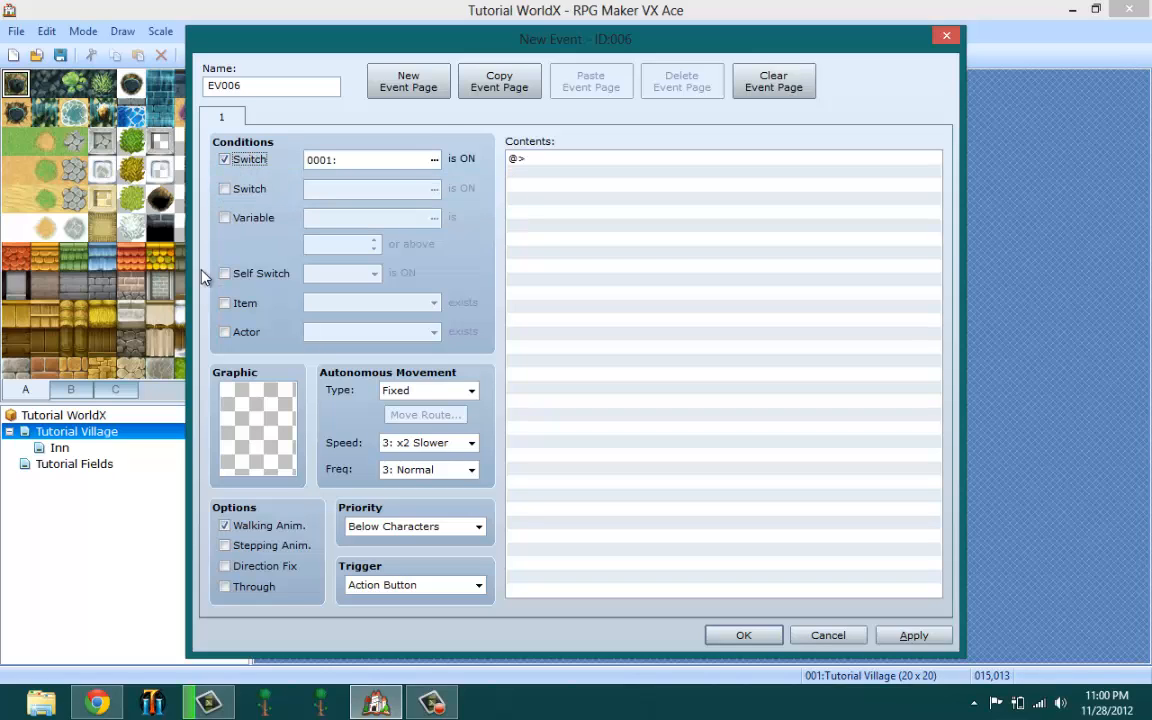
click(434, 161)
Look through the individual switches and the number ranges offered for the condition
click(592, 235)
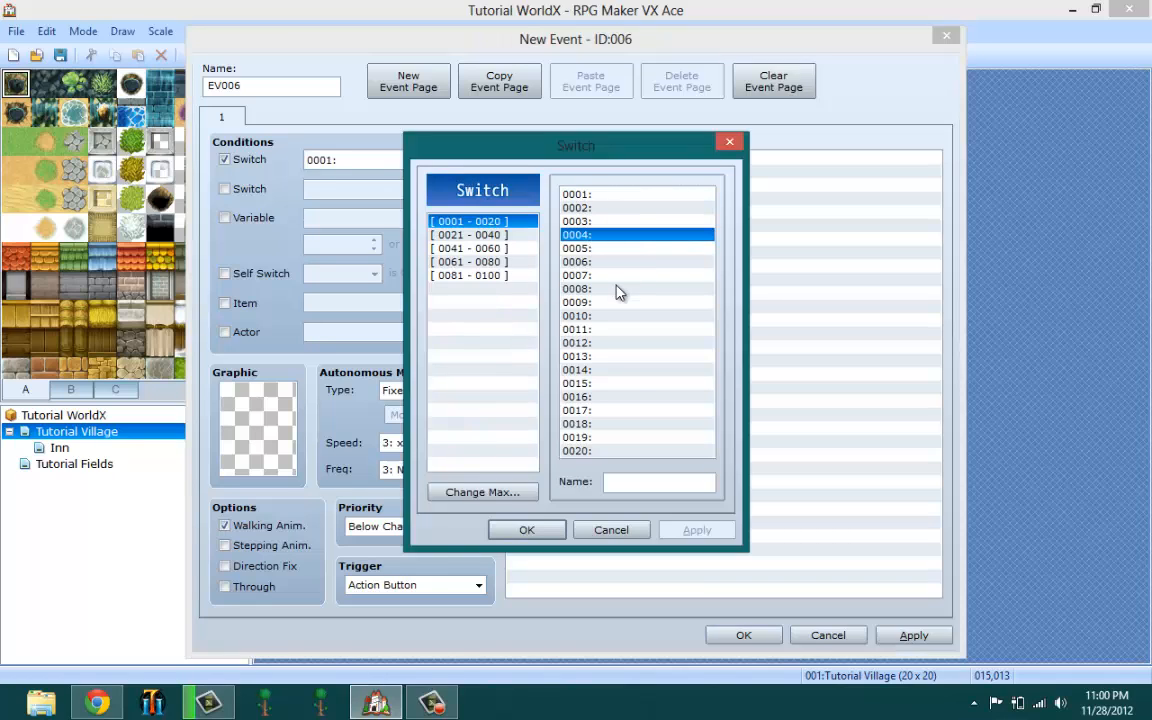
click(618, 289)
click(628, 369)
click(630, 262)
click(636, 195)
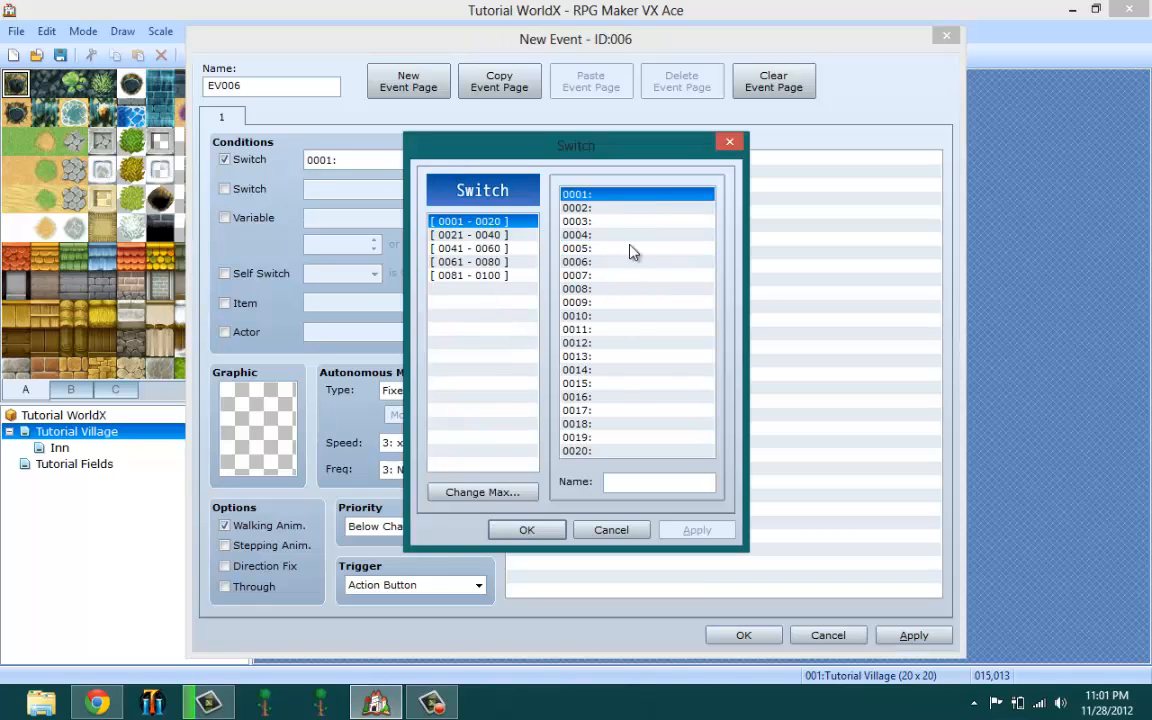
click(628, 221)
click(624, 289)
click(622, 356)
click(620, 396)
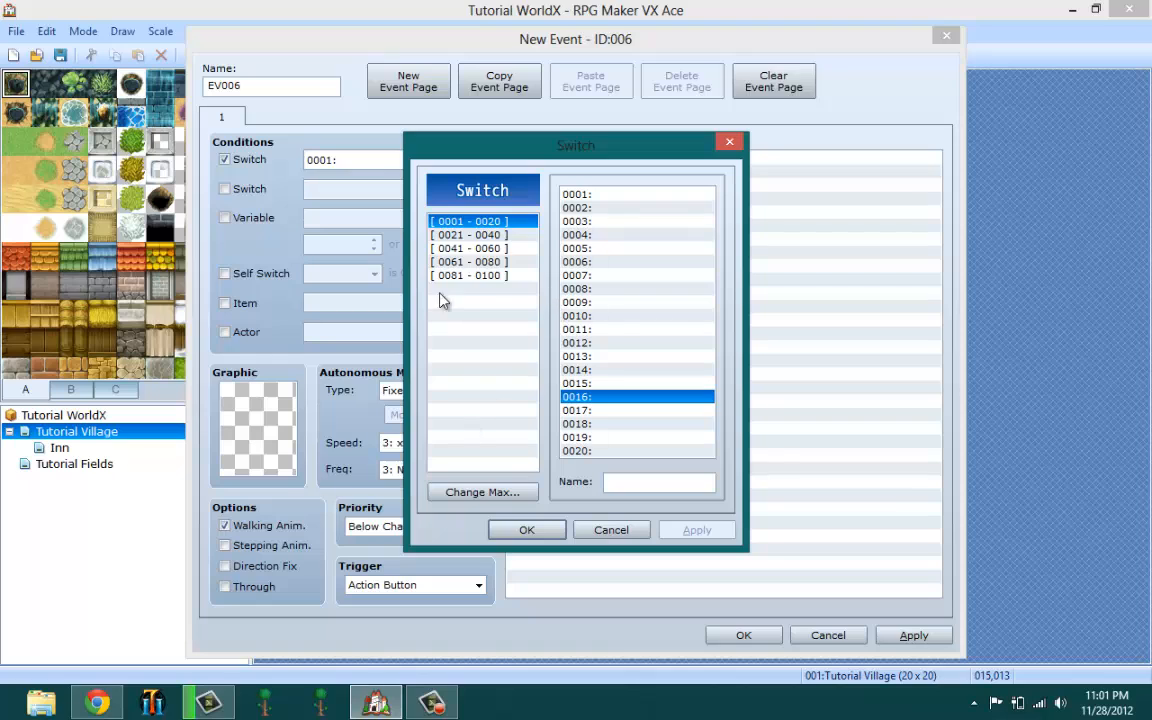
click(468, 275)
click(468, 248)
click(468, 221)
Name switch 0001 "LearnSwitch", confirm the selection, and disable the page's Switch condition again
click(596, 196)
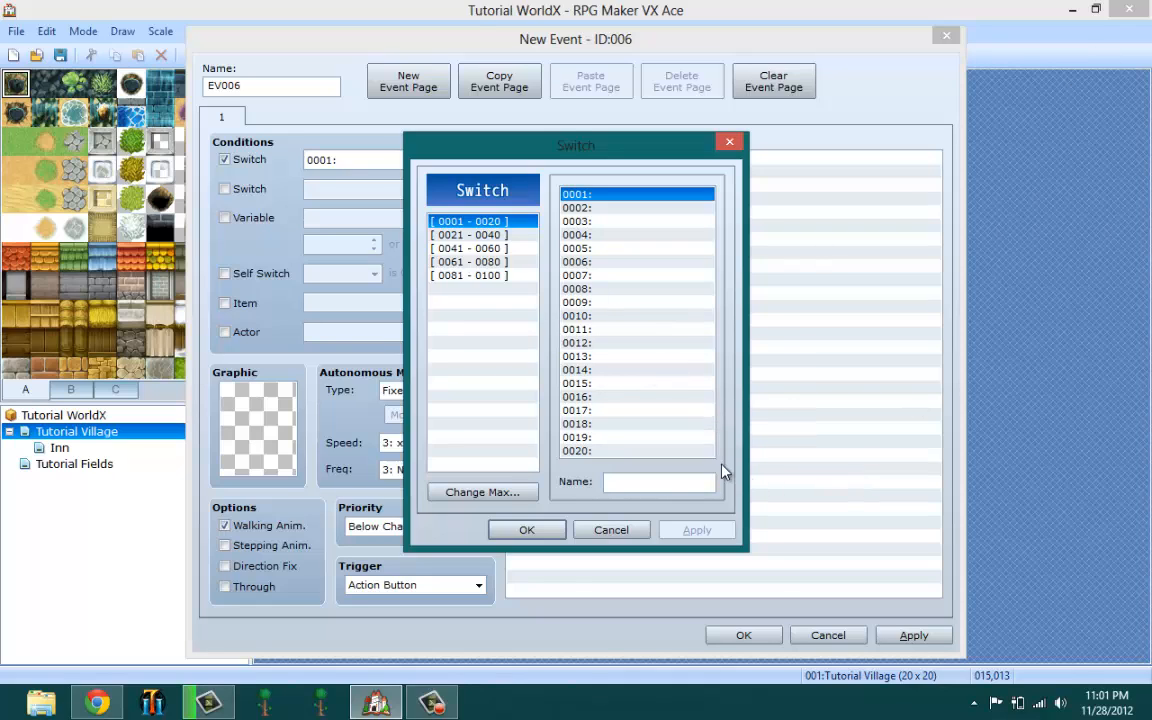
click(700, 481)
text(T)
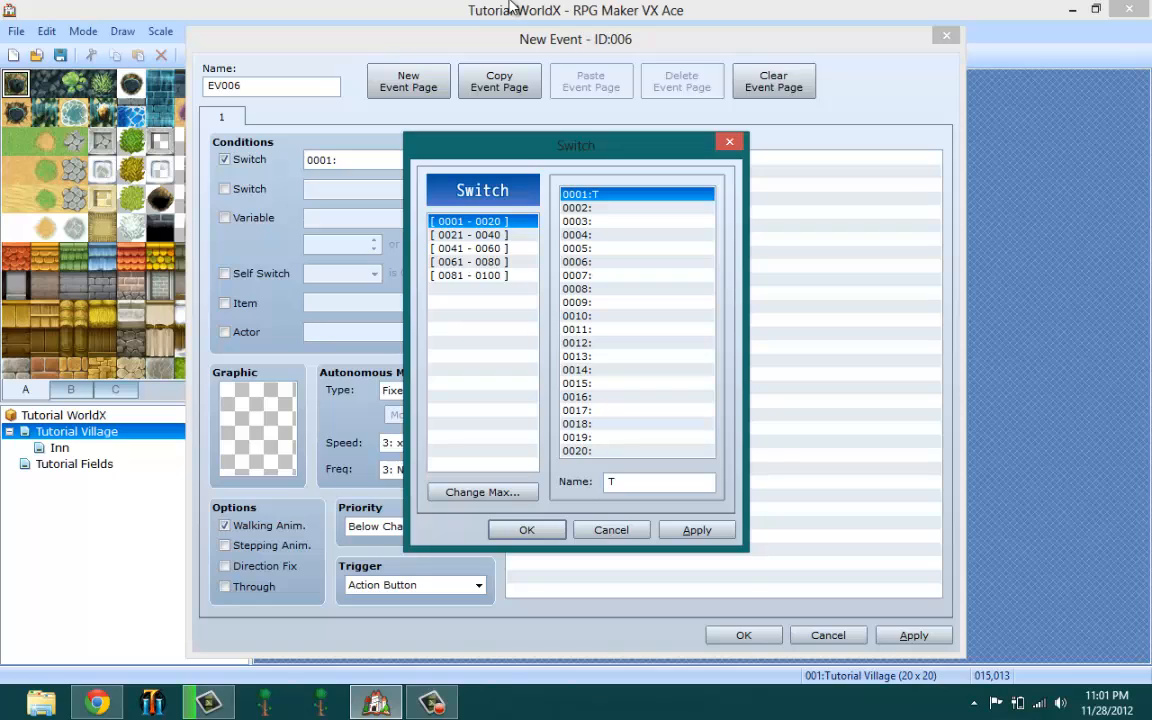
key(BackSpace)
text(LearnSwitch)
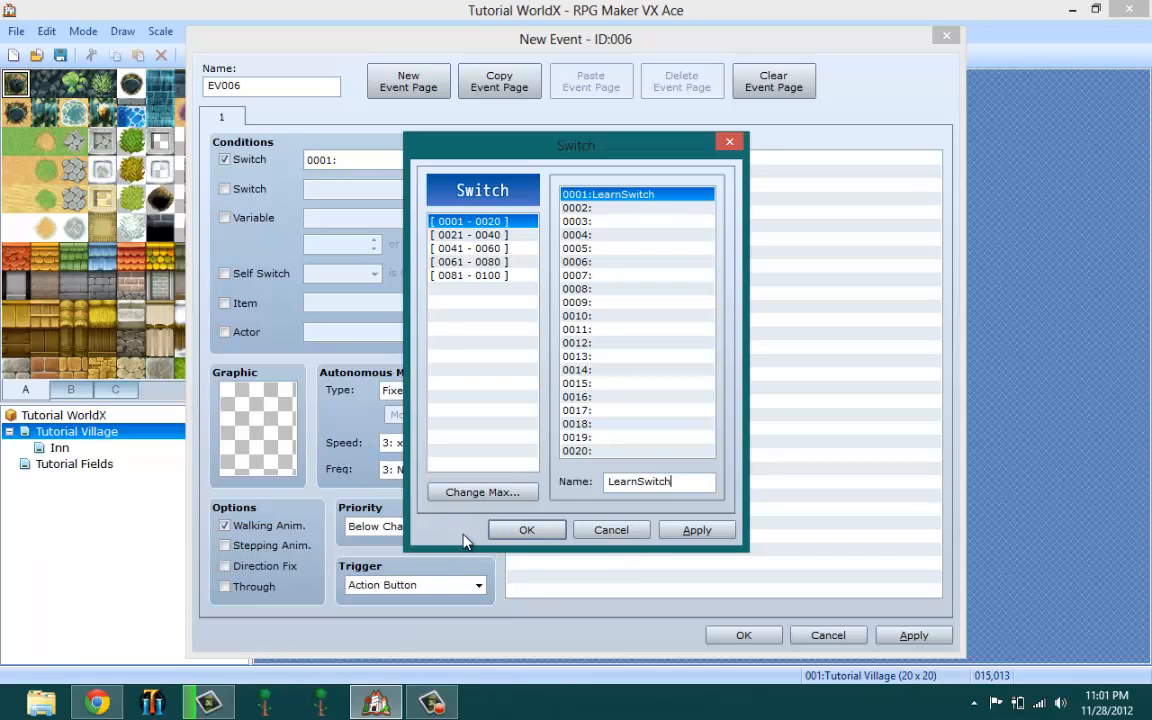
click(527, 532)
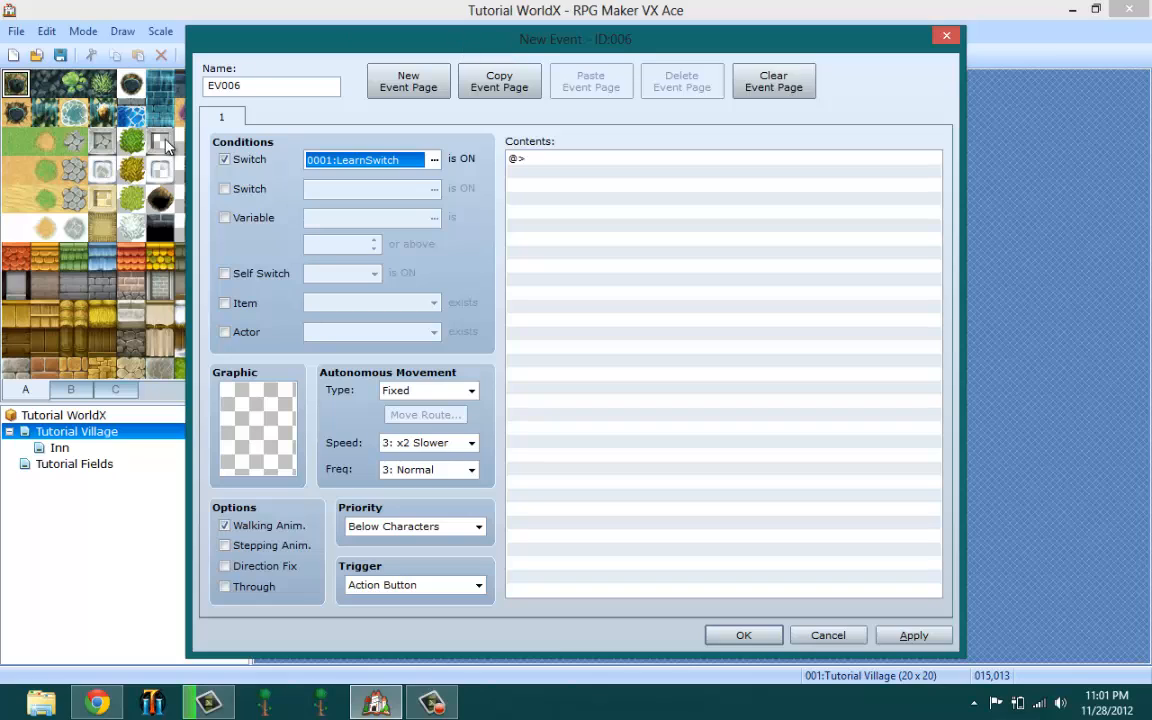
click(223, 161)
Start a Control Switches command on the first empty line of the event contents
click(622, 161)
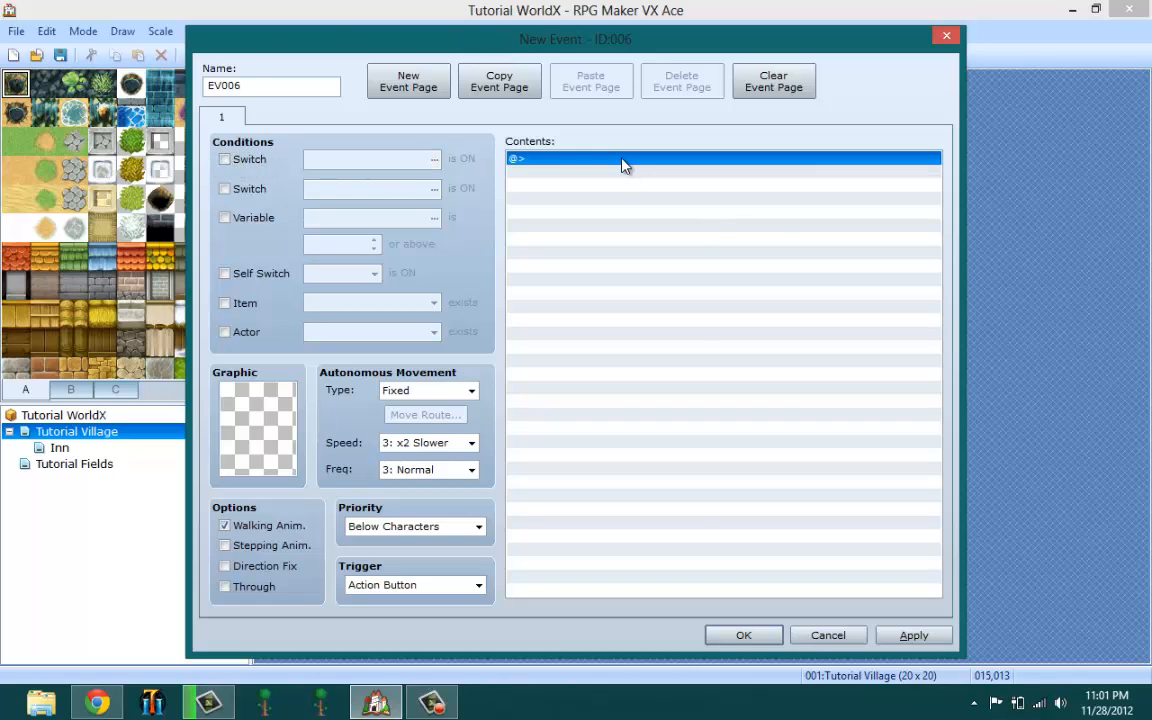
right_click(622, 160)
click(665, 171)
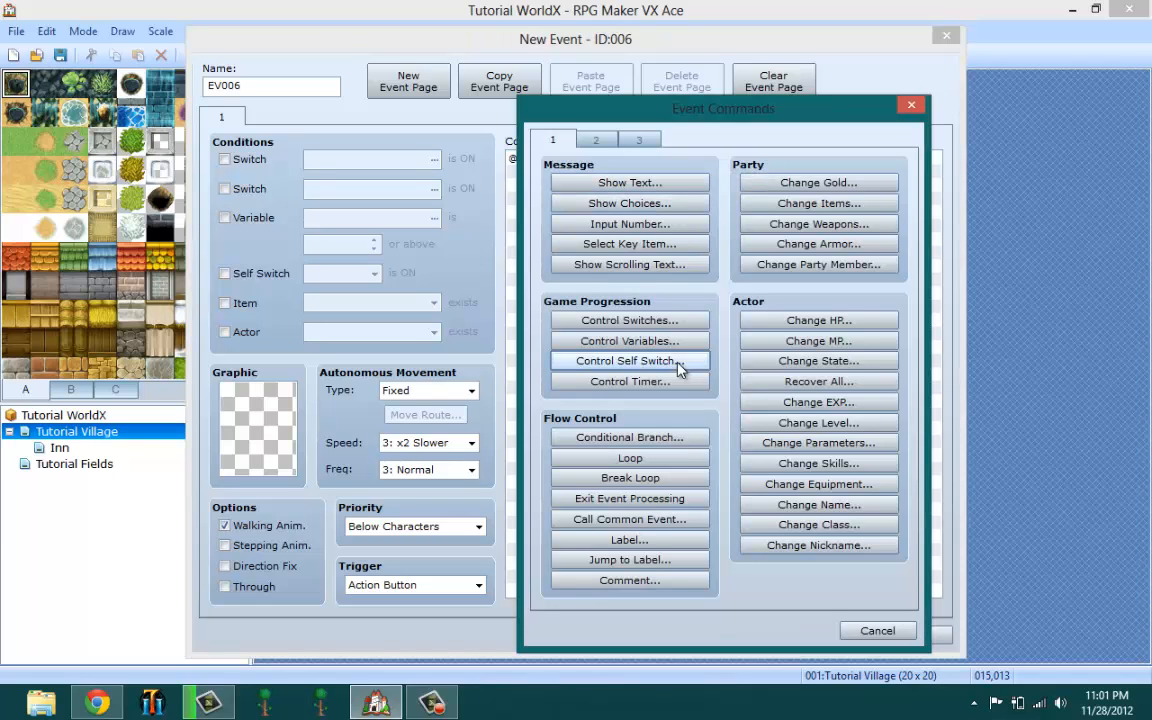
click(650, 319)
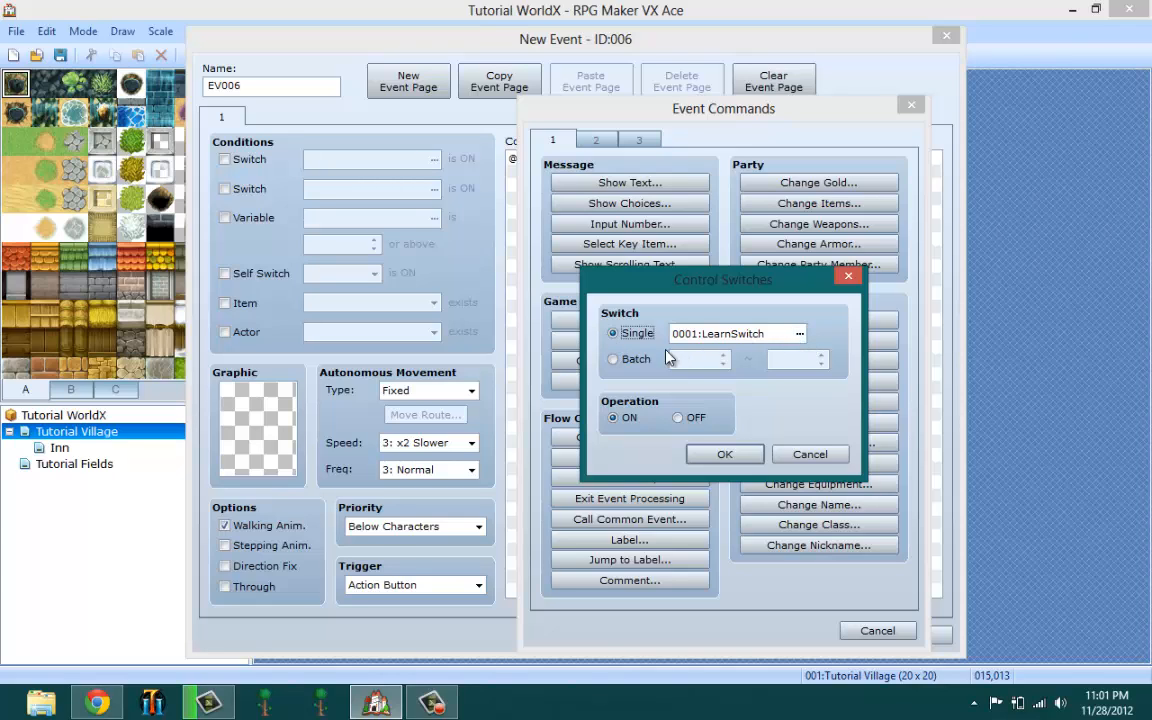
click(612, 360)
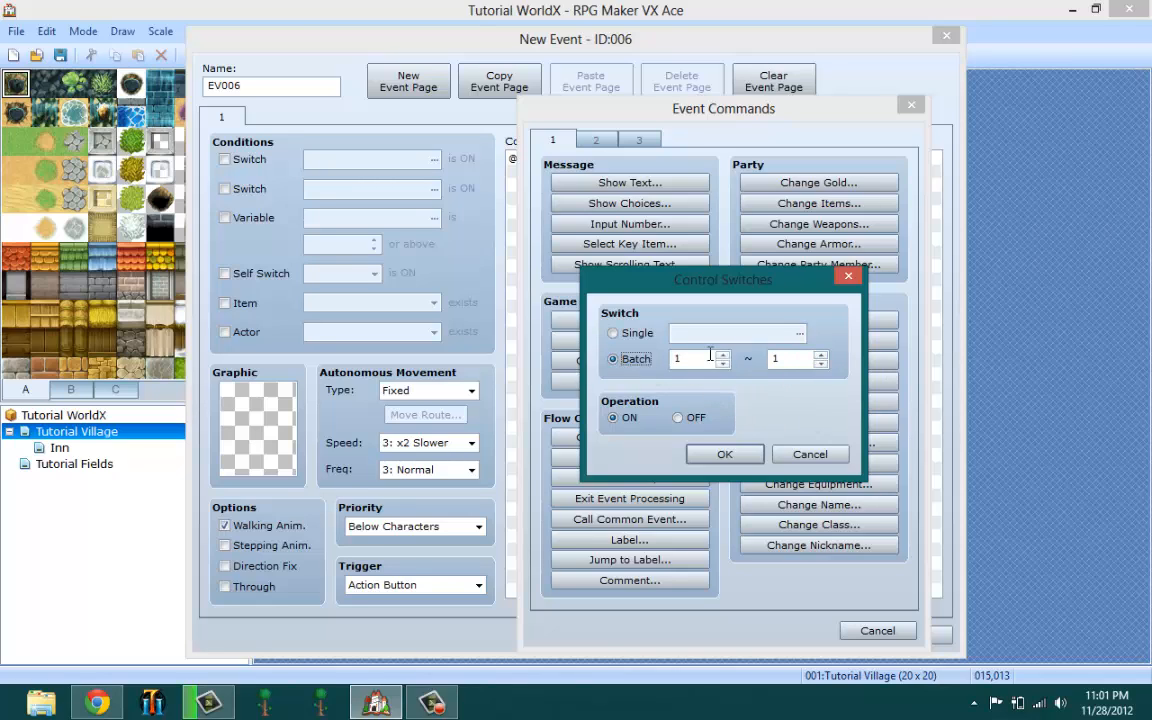
click(820, 355)
click(820, 355)
click(820, 355)
click(820, 355)
click(820, 355)
Set the command to turn the single switch 0001:LearnSwitch ON and add it to the event
click(611, 333)
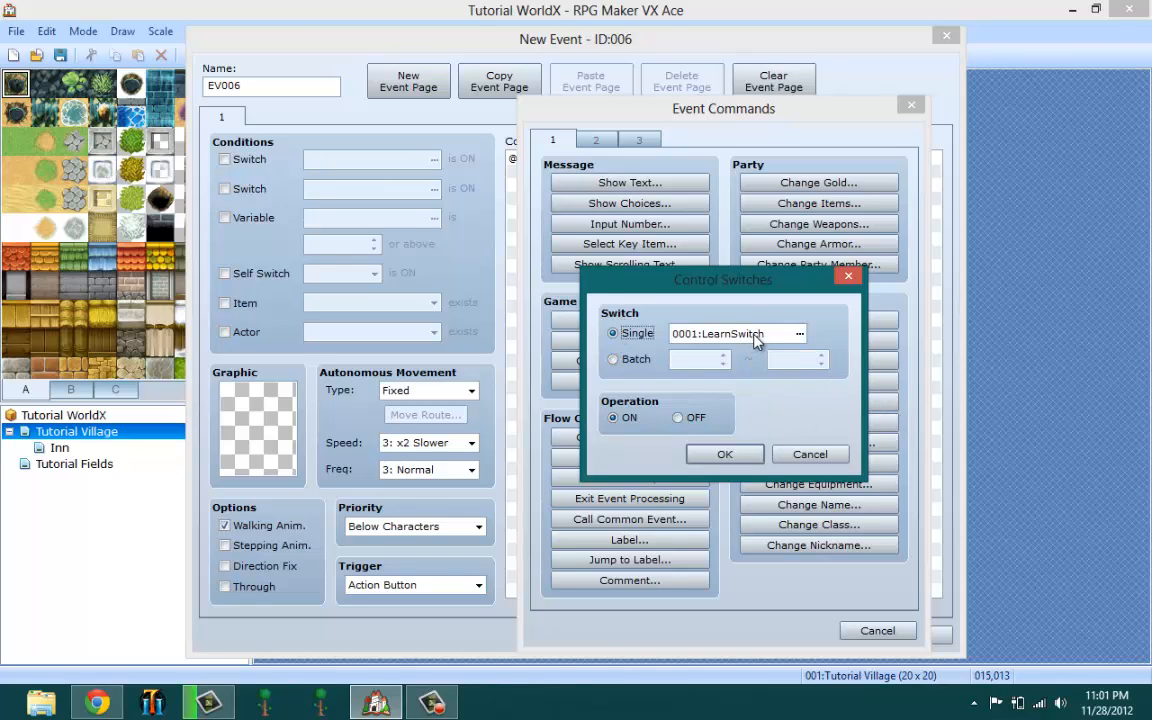
click(724, 455)
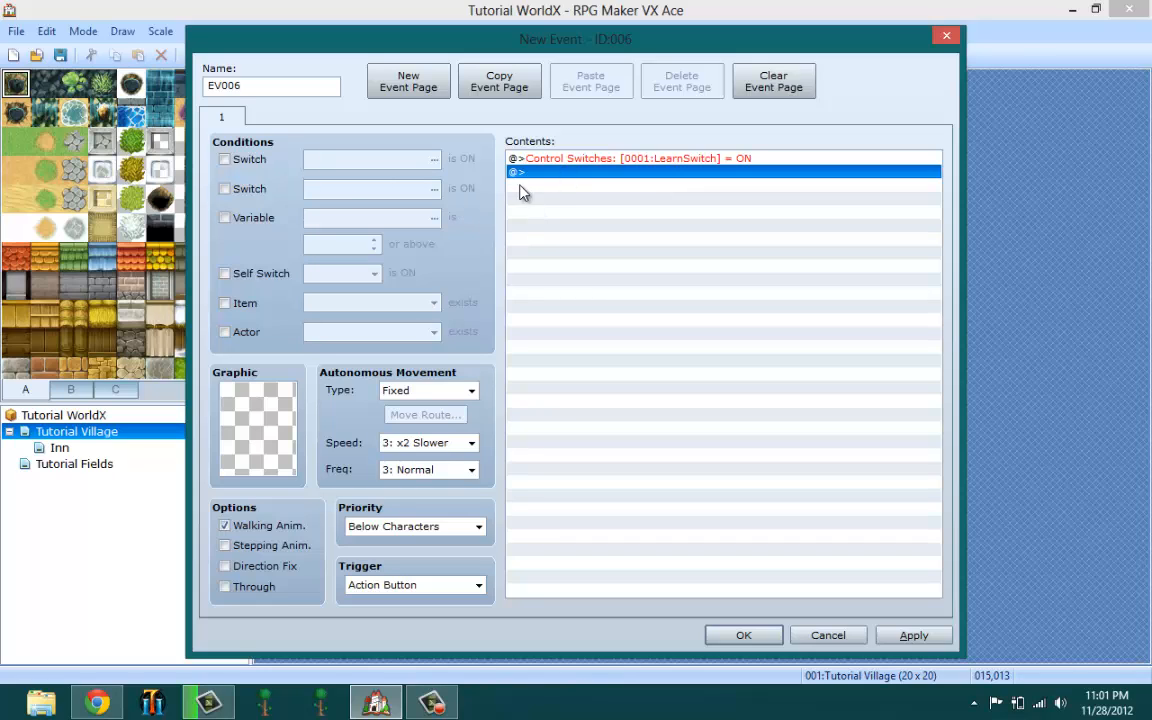
Add a Conditional Branch checking that switch 0001:LearnSwitch is ON, with handling for when conditions do not apply
right_click(551, 180)
click(585, 185)
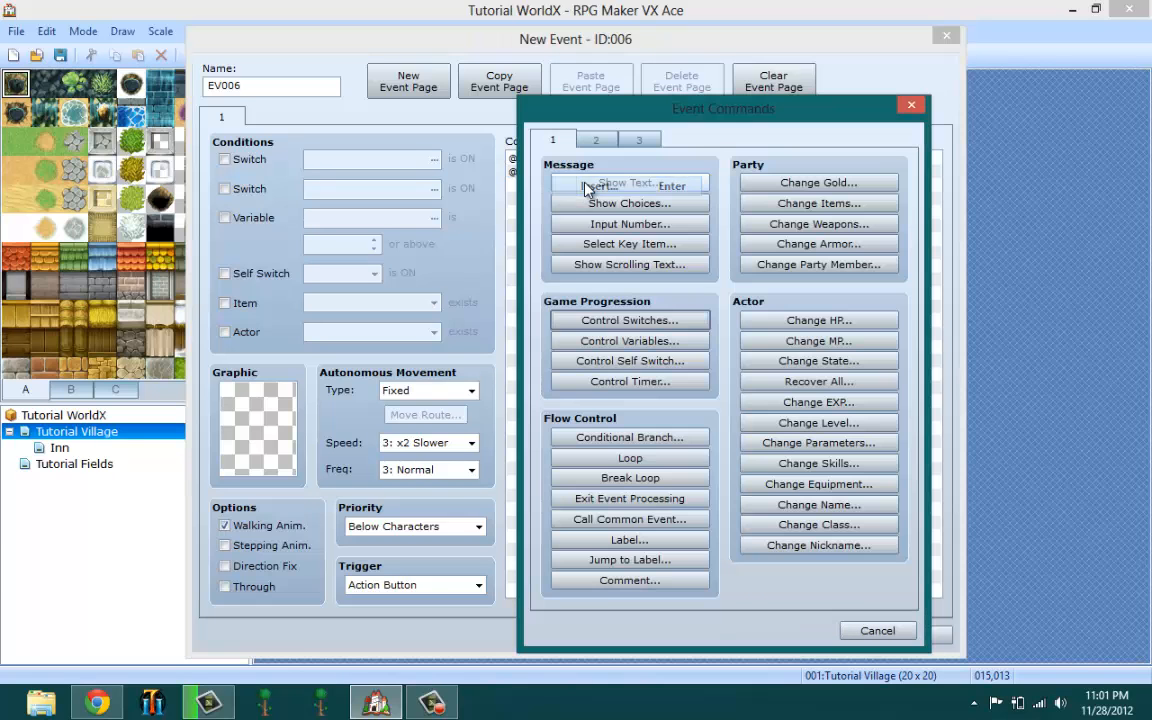
click(645, 436)
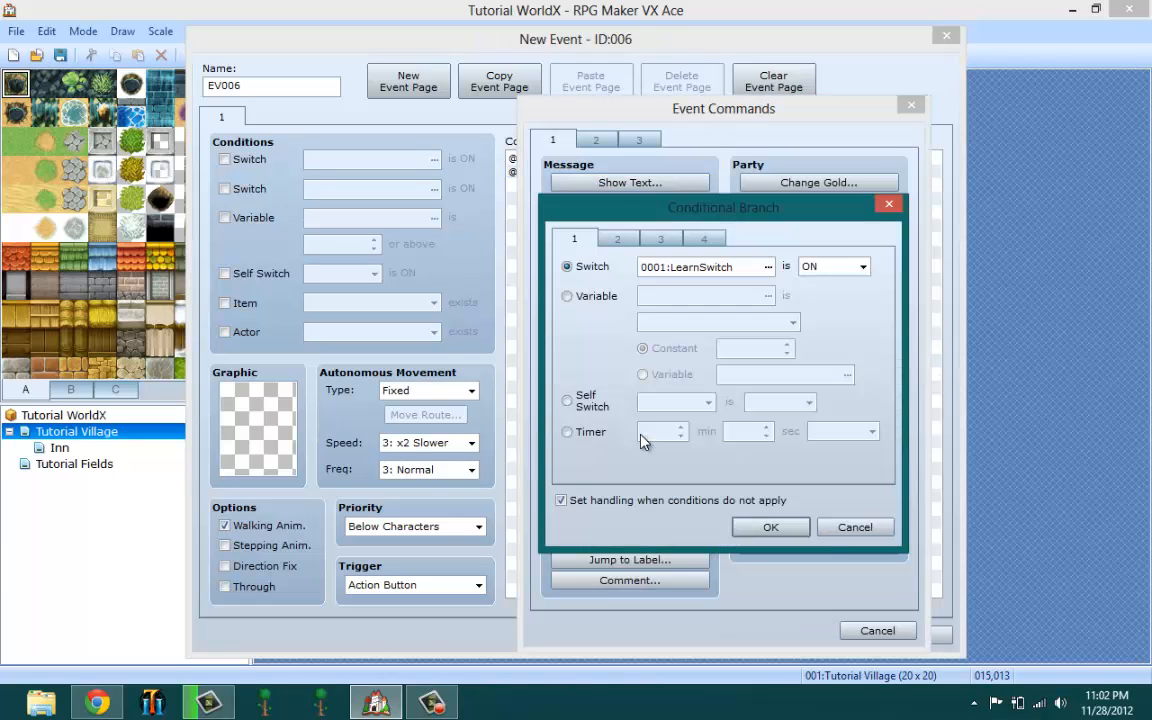
click(594, 241)
drag(625, 212, 549, 235)
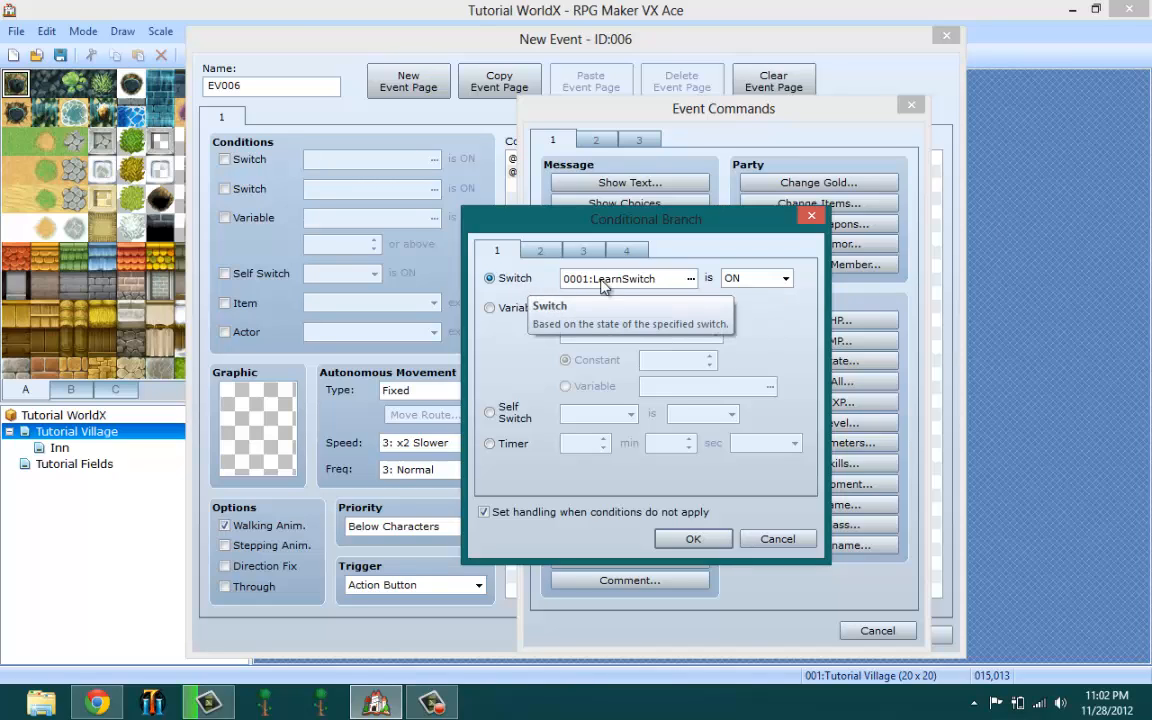
click(572, 280)
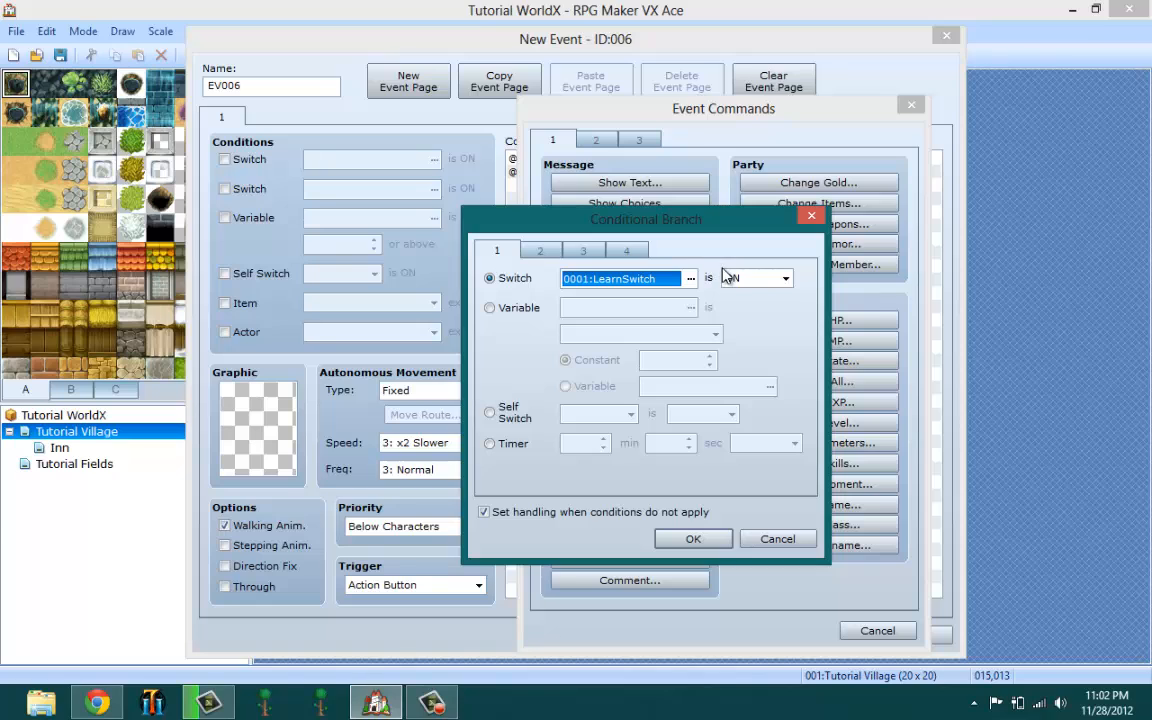
drag(704, 535, 569, 330)
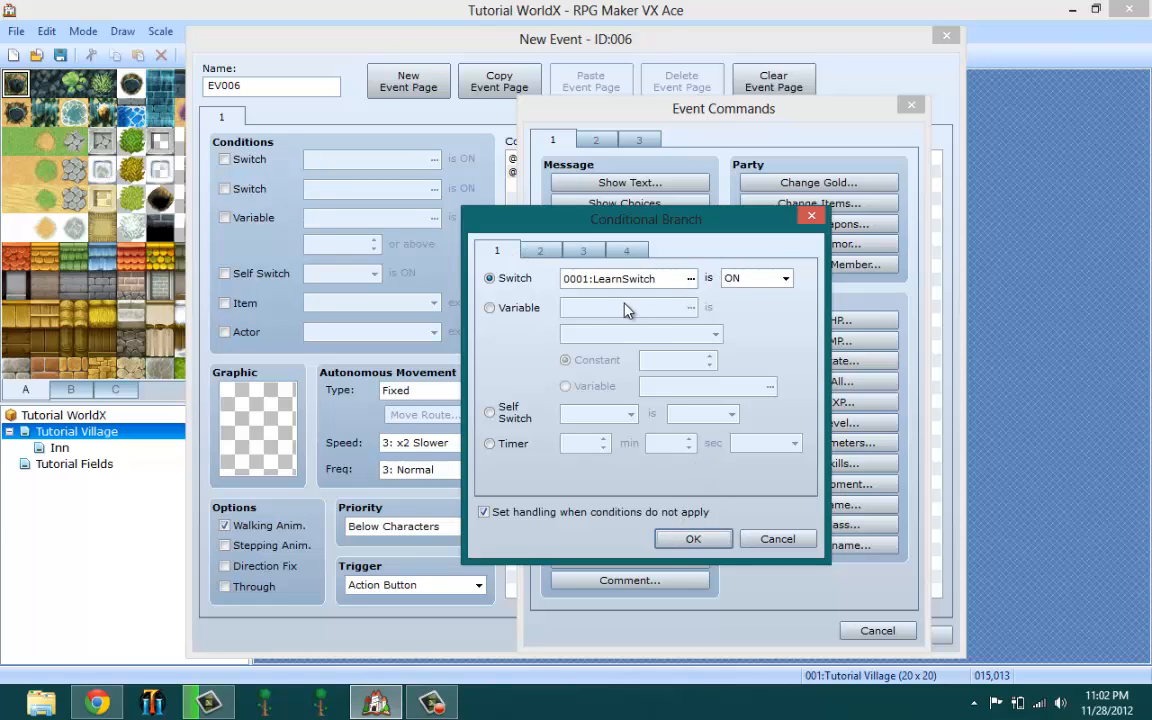
click(690, 540)
click(621, 174)
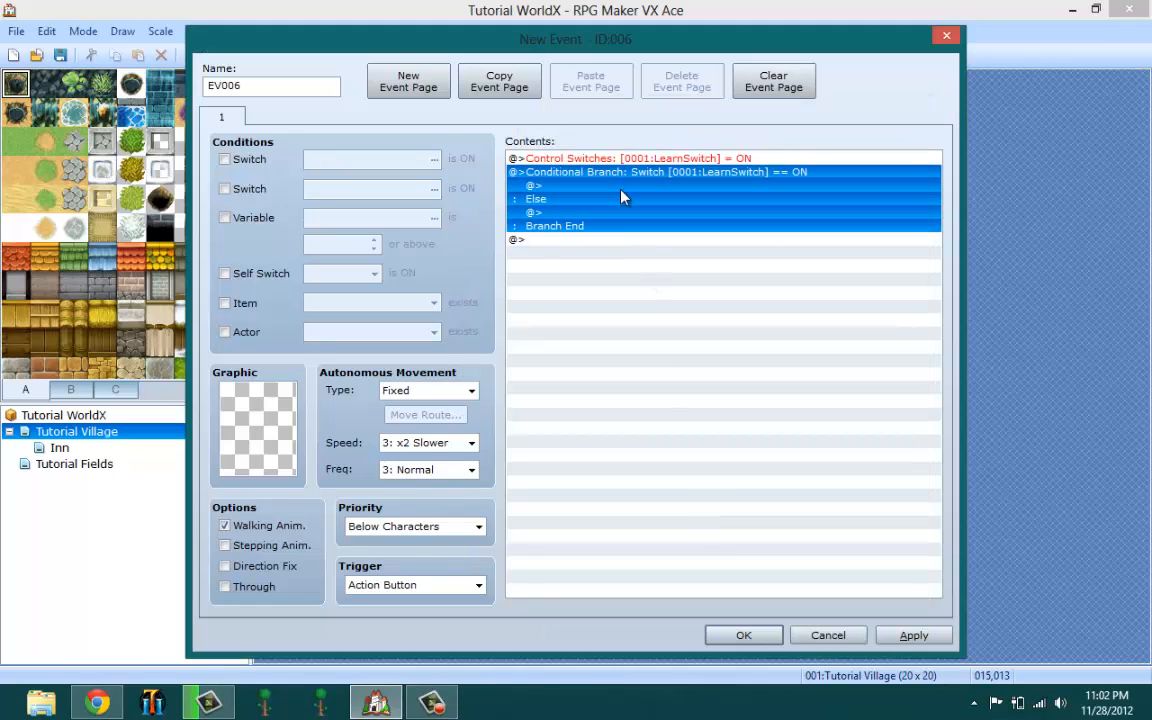
click(620, 189)
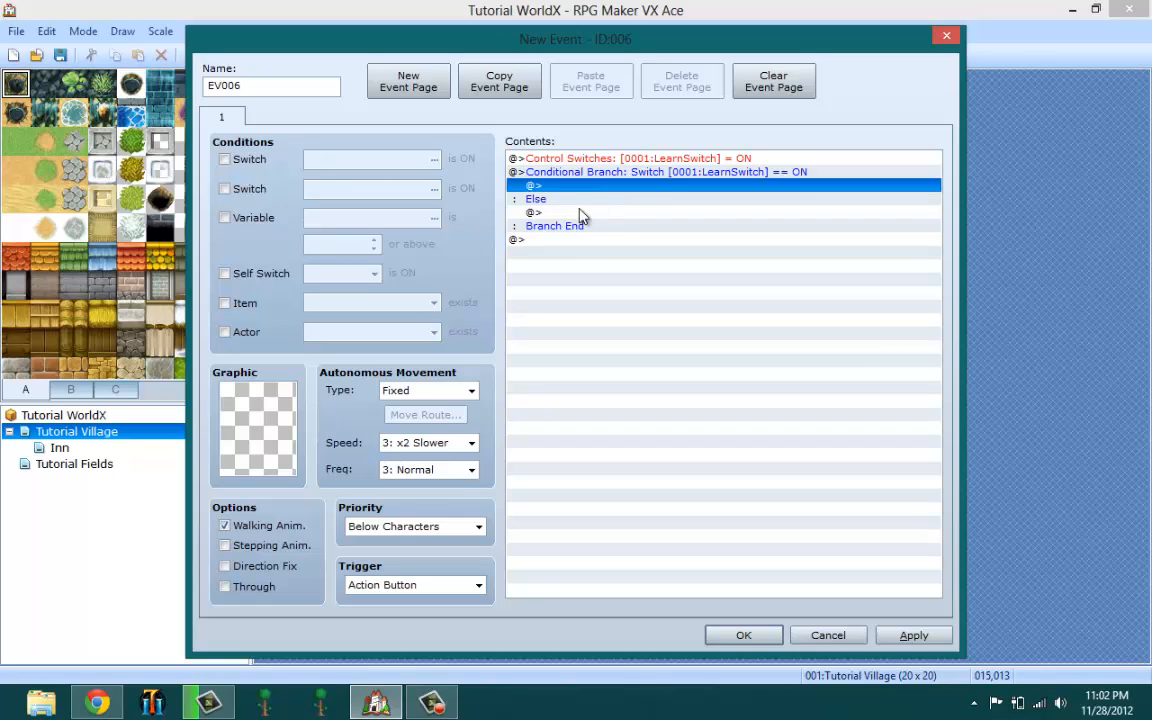
click(577, 214)
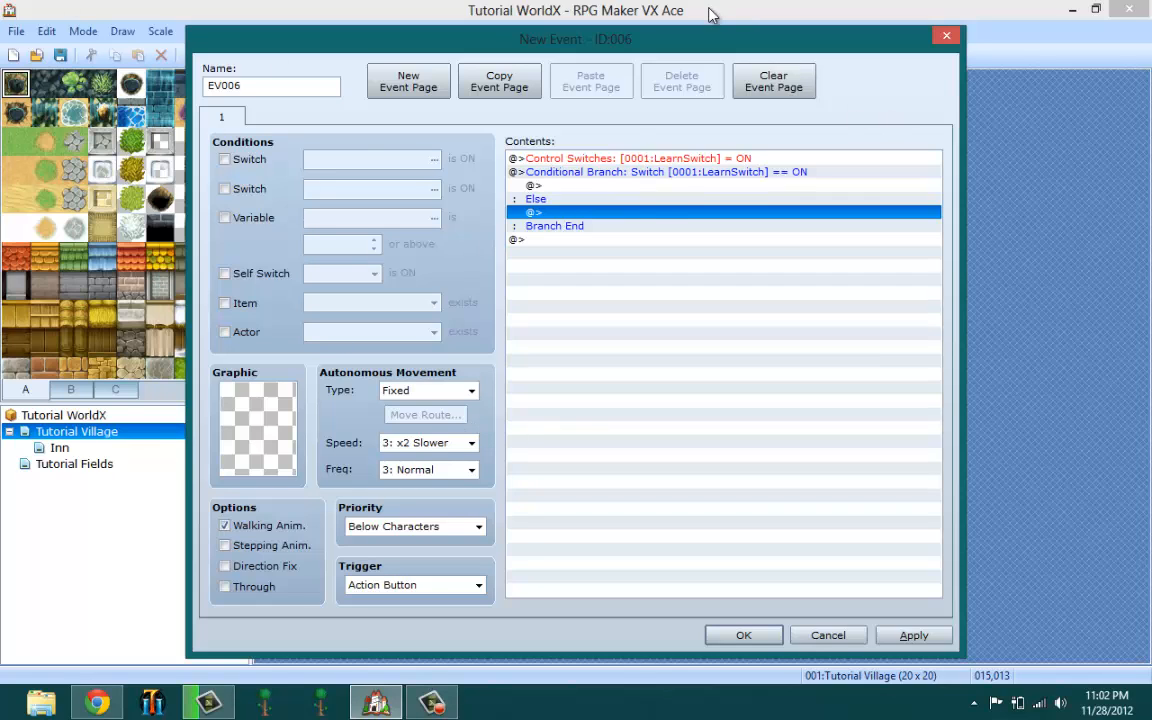
Edit the Conditional Branch so that it checks whether LearnSwitch is OFF
click(667, 174)
right_click(672, 174)
click(707, 208)
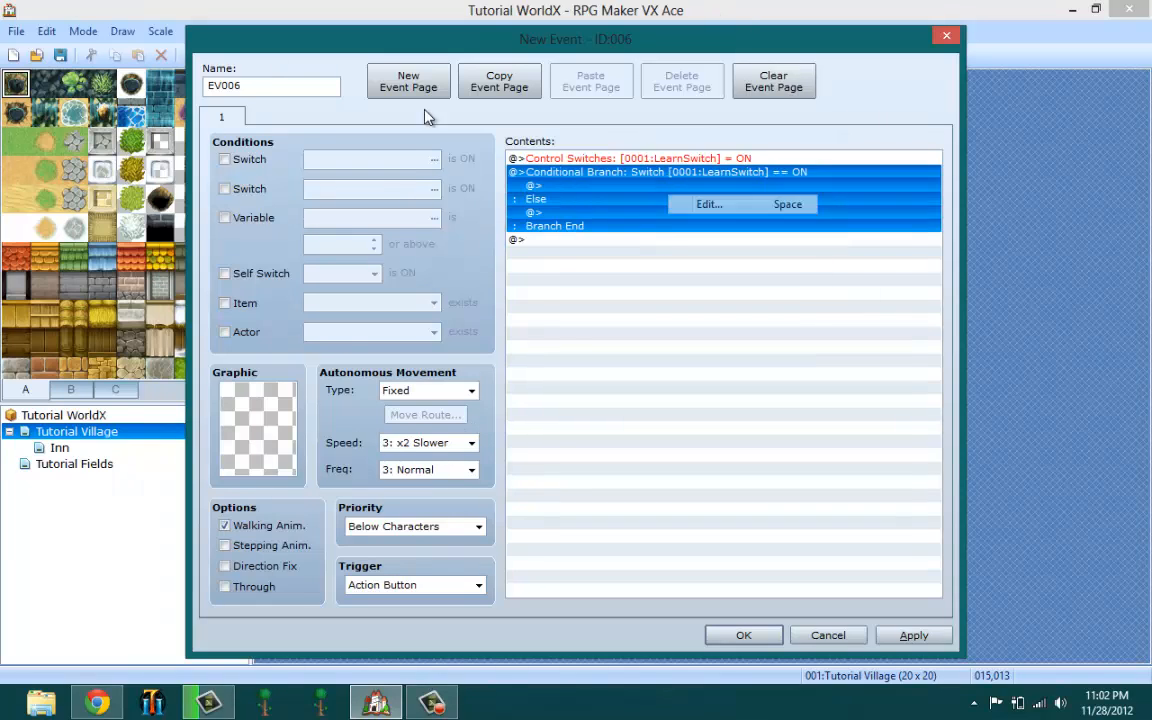
click(840, 267)
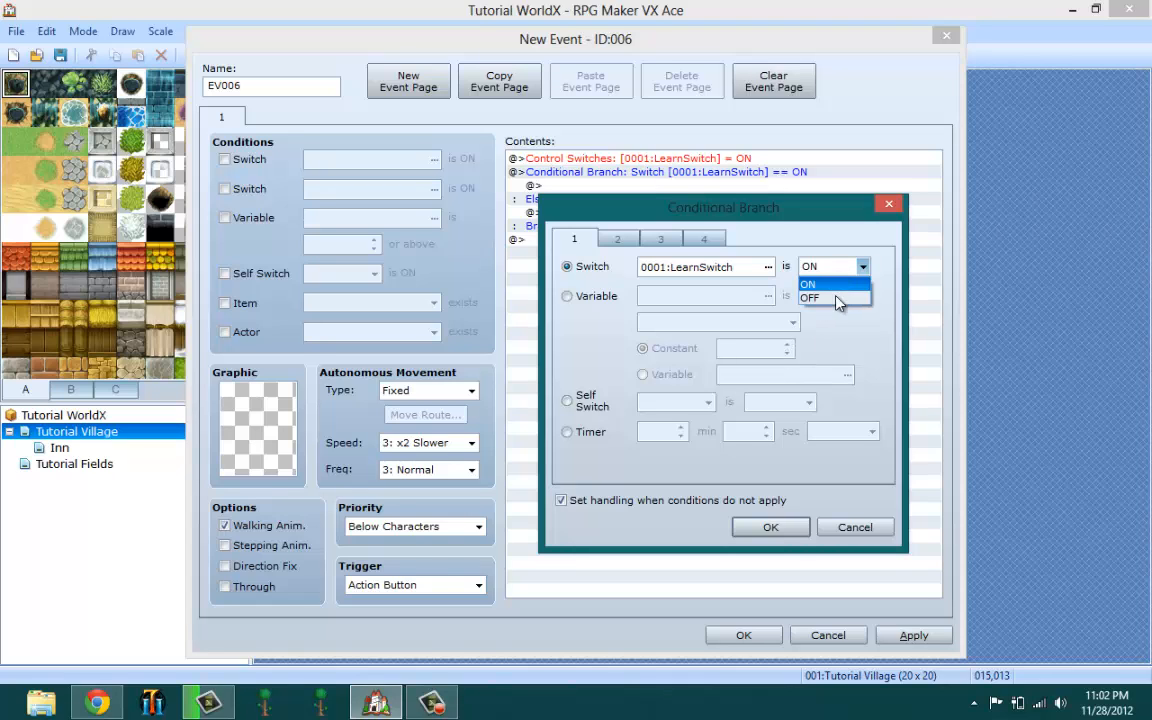
click(825, 291)
click(769, 527)
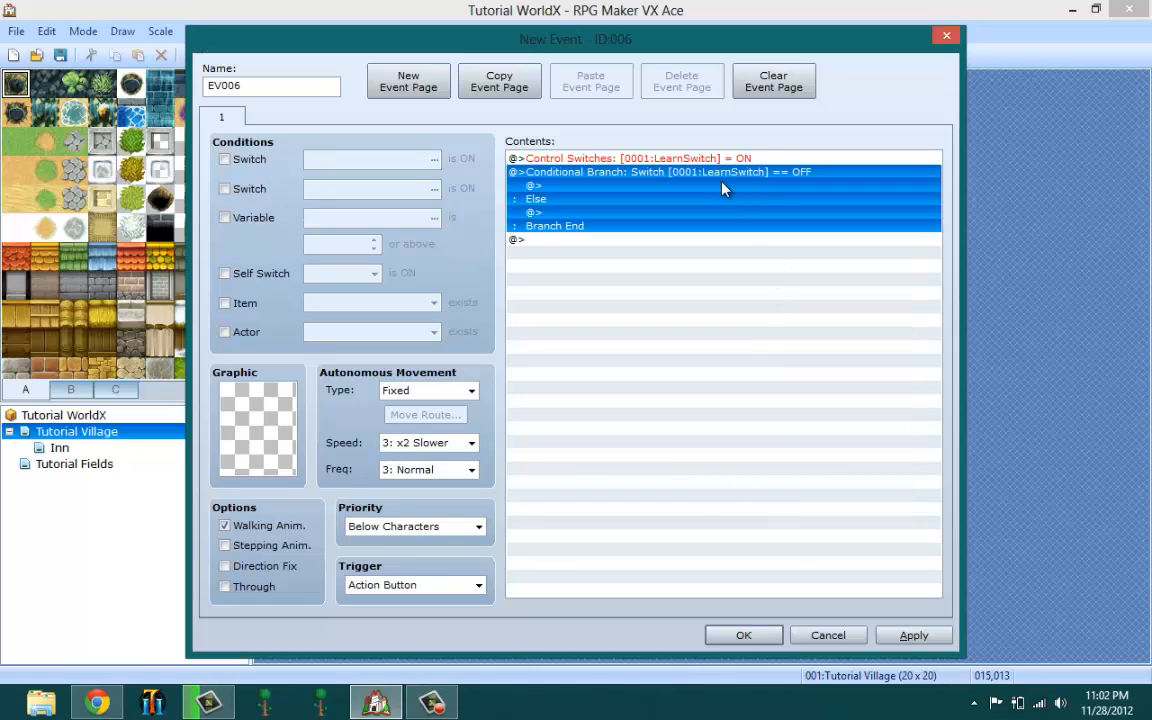
Review the LearnSwitch Conditional Branch, its matching and Else lines, and its settings, leaving it as is
click(655, 187)
drag(630, 193, 734, 193)
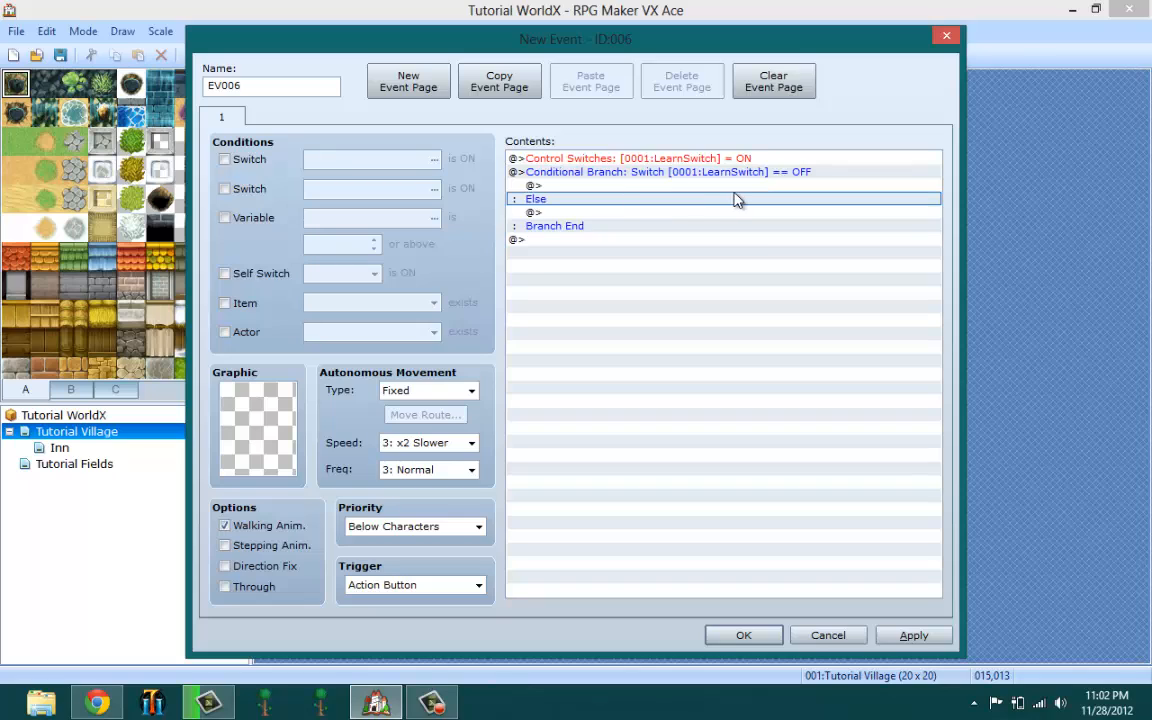
click(737, 186)
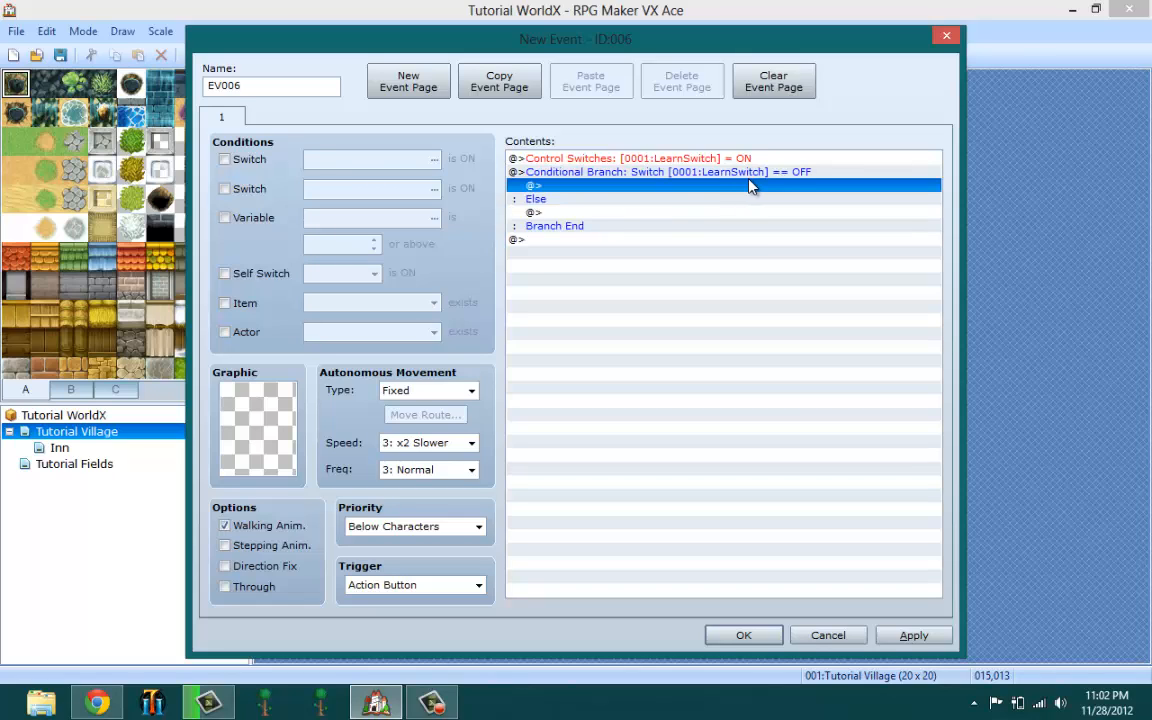
click(634, 213)
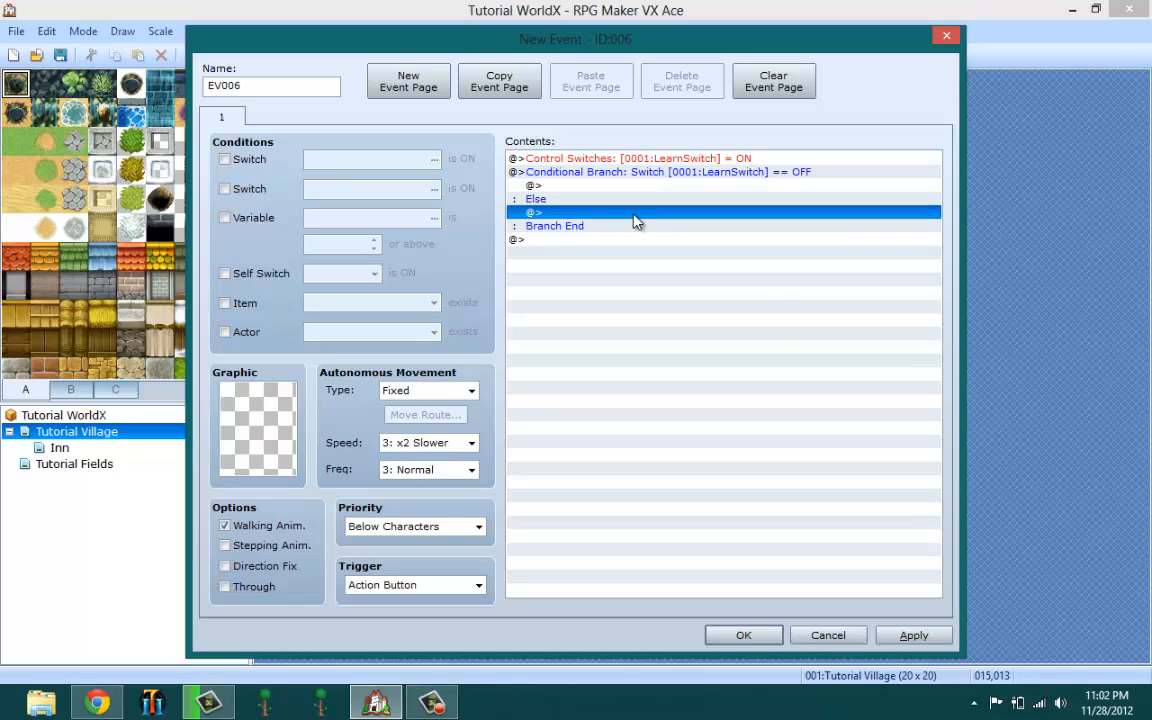
click(686, 181)
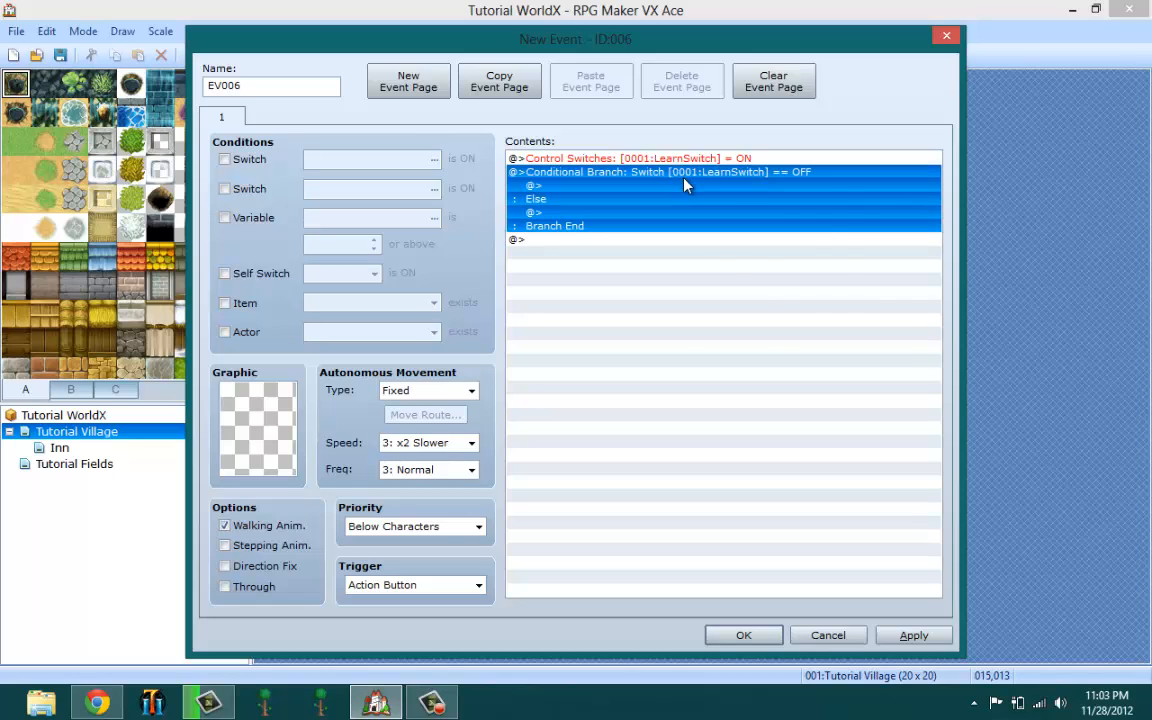
right_click(685, 180)
click(738, 209)
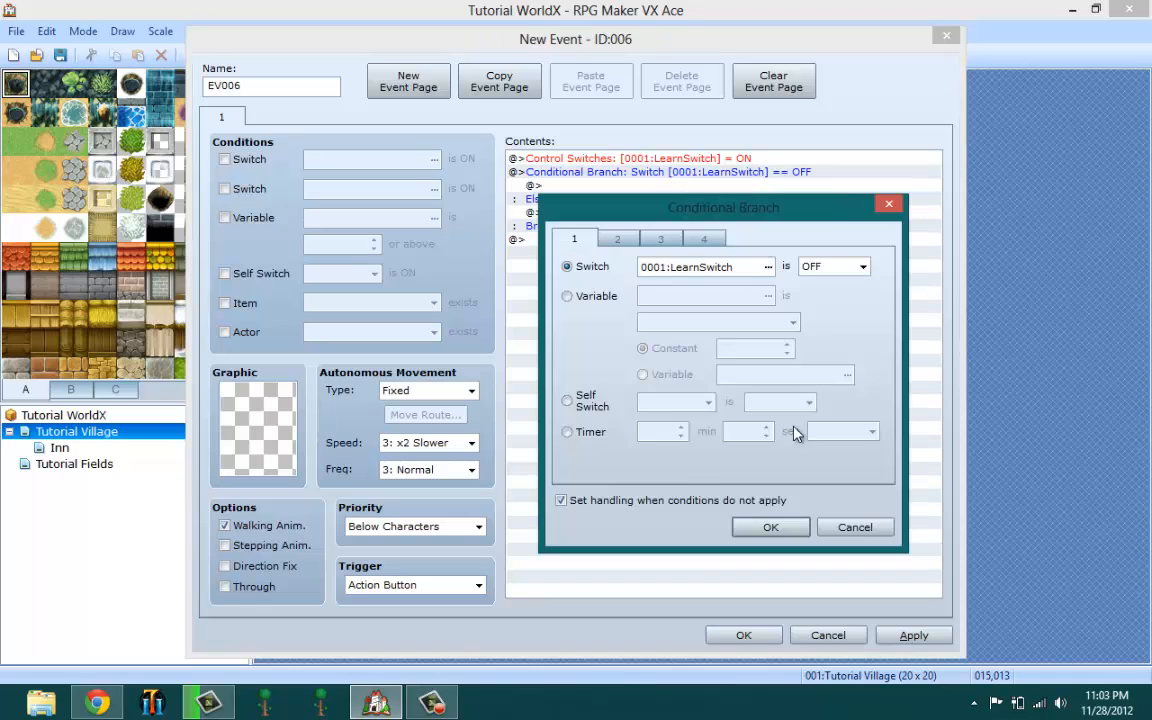
click(851, 528)
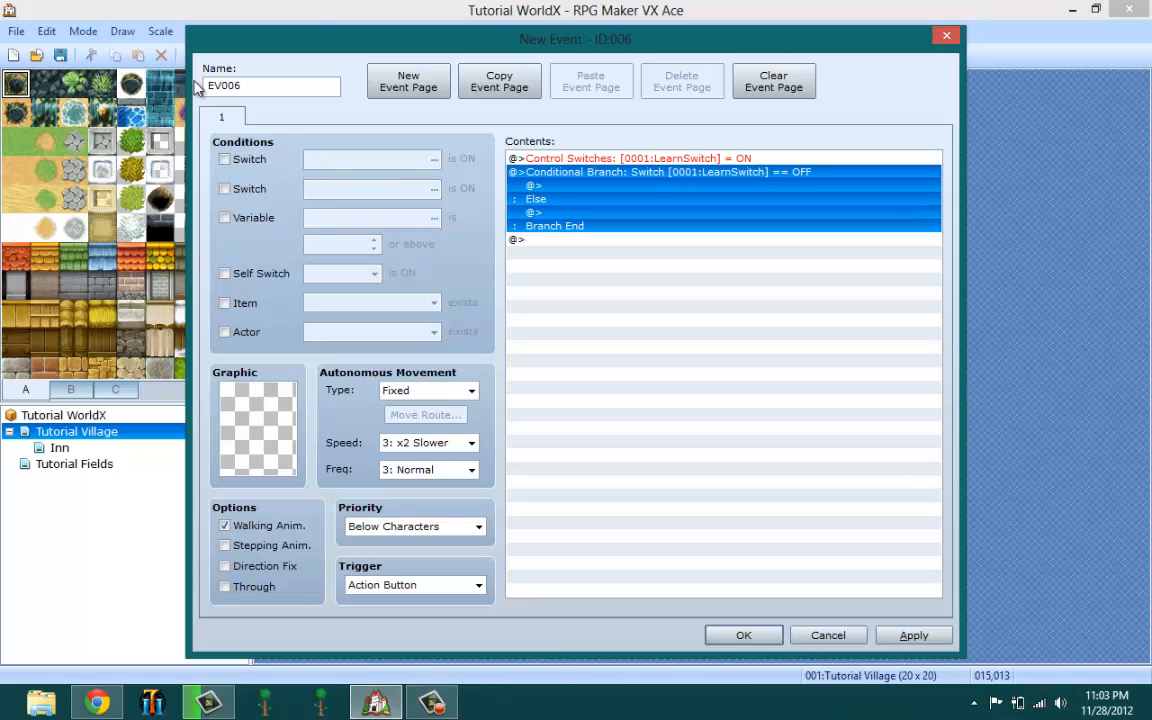
Delete the Conditional Branch and the Control Switches command from the event contents, and save the emptied event
right_click(670, 204)
click(727, 311)
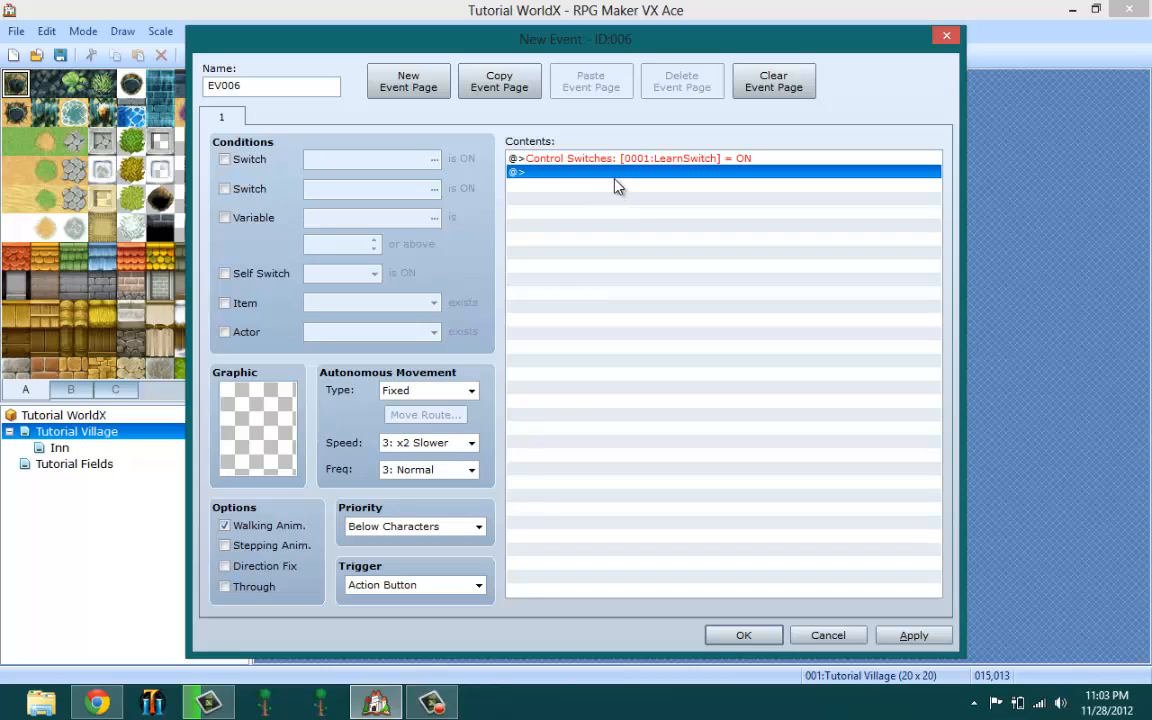
right_click(619, 159)
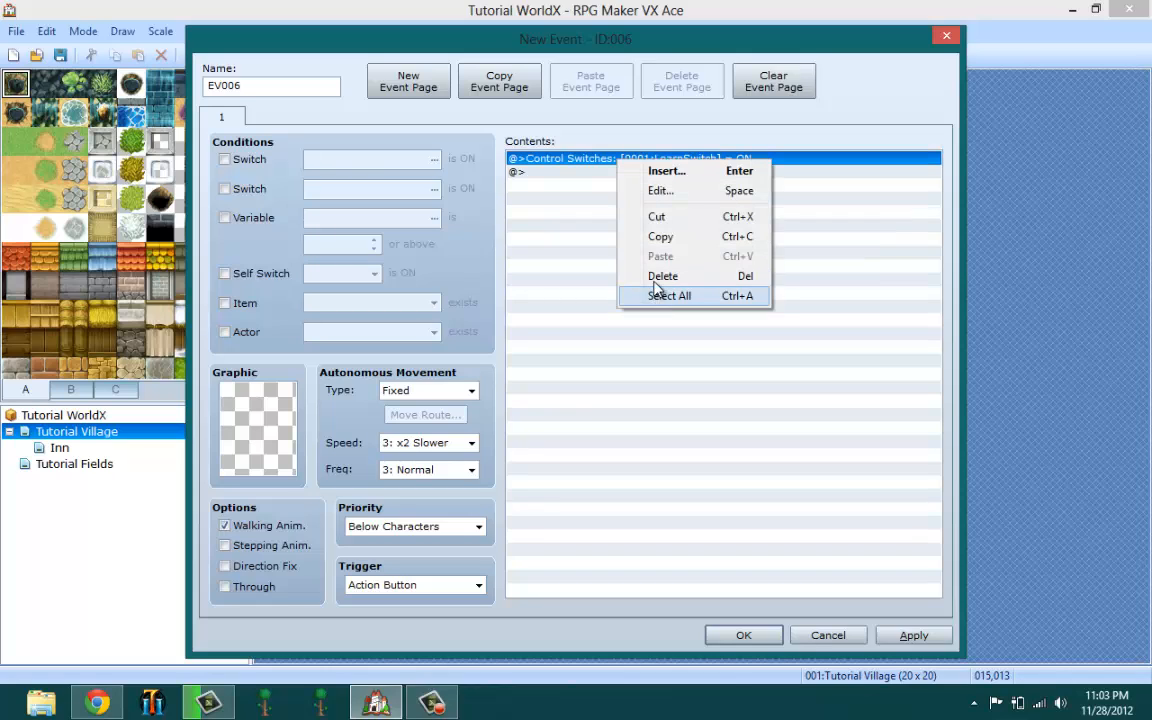
click(660, 278)
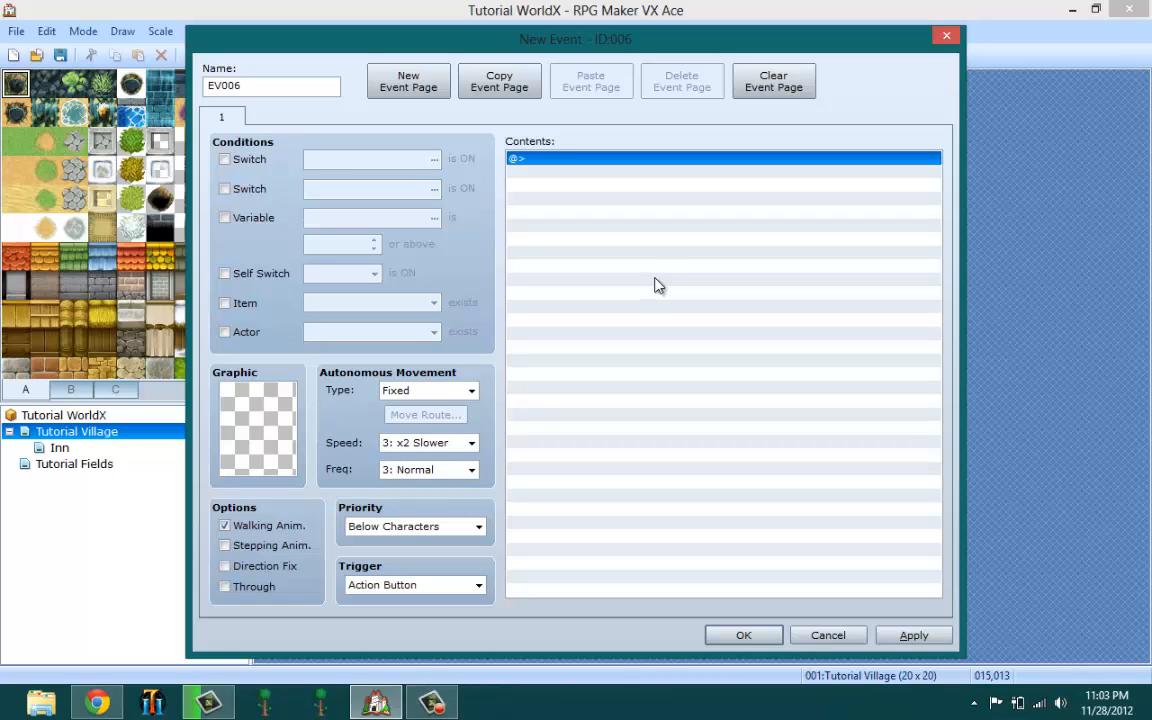
click(432, 703)
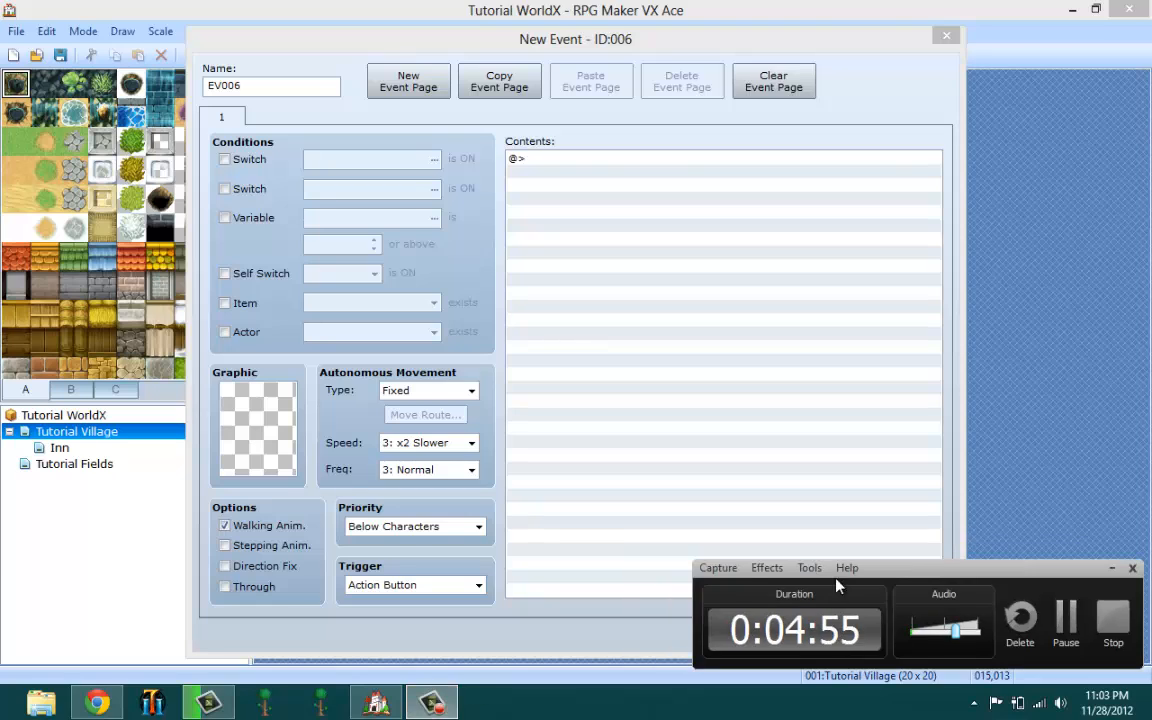
click(1112, 570)
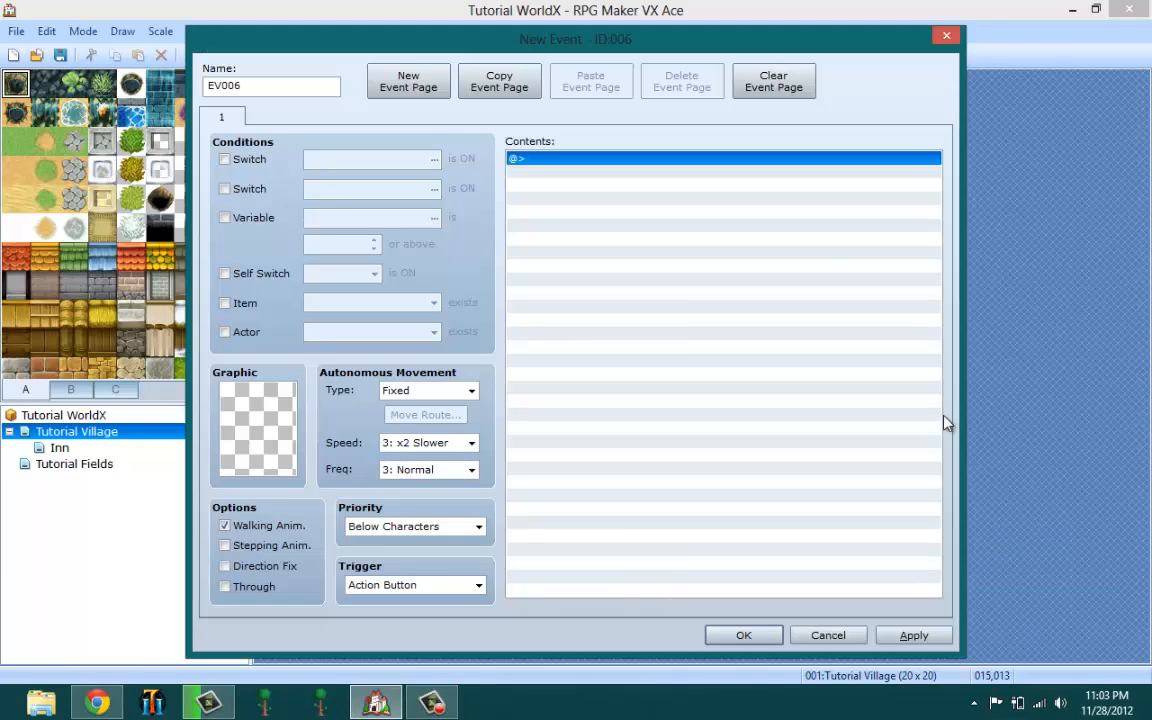
click(750, 638)
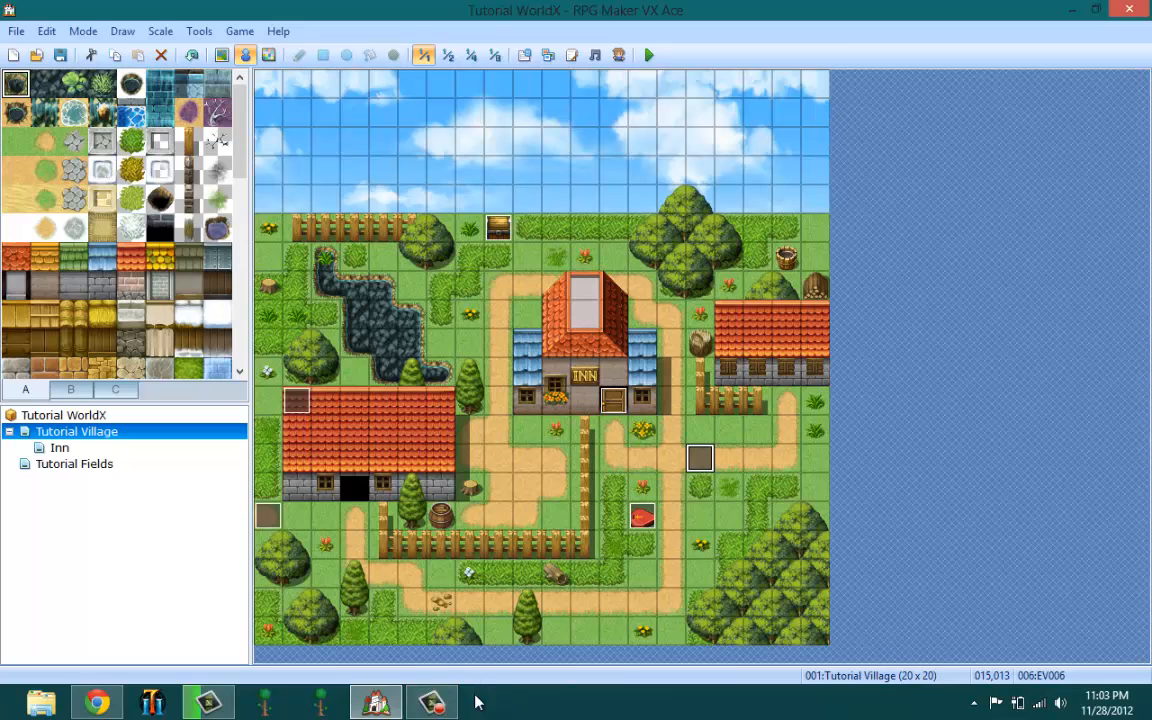
click(432, 703)
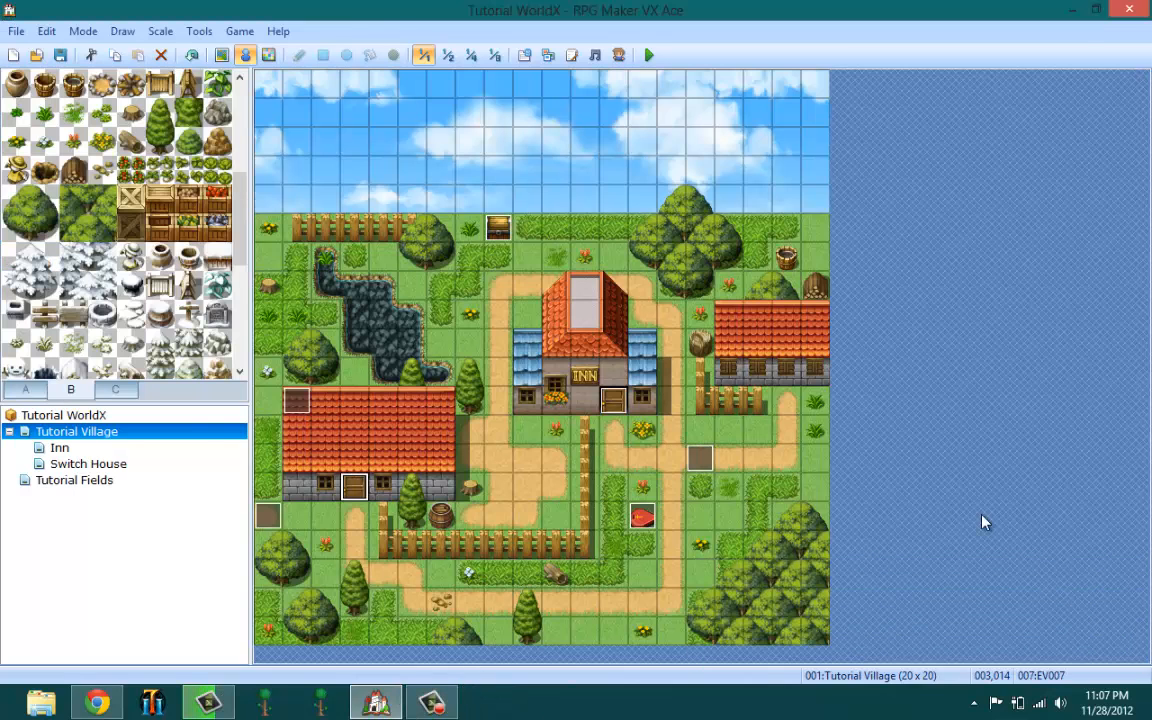
Open the Switch House map and create a new event on the wall tile at 007,009 beside the entrance passage
click(80, 463)
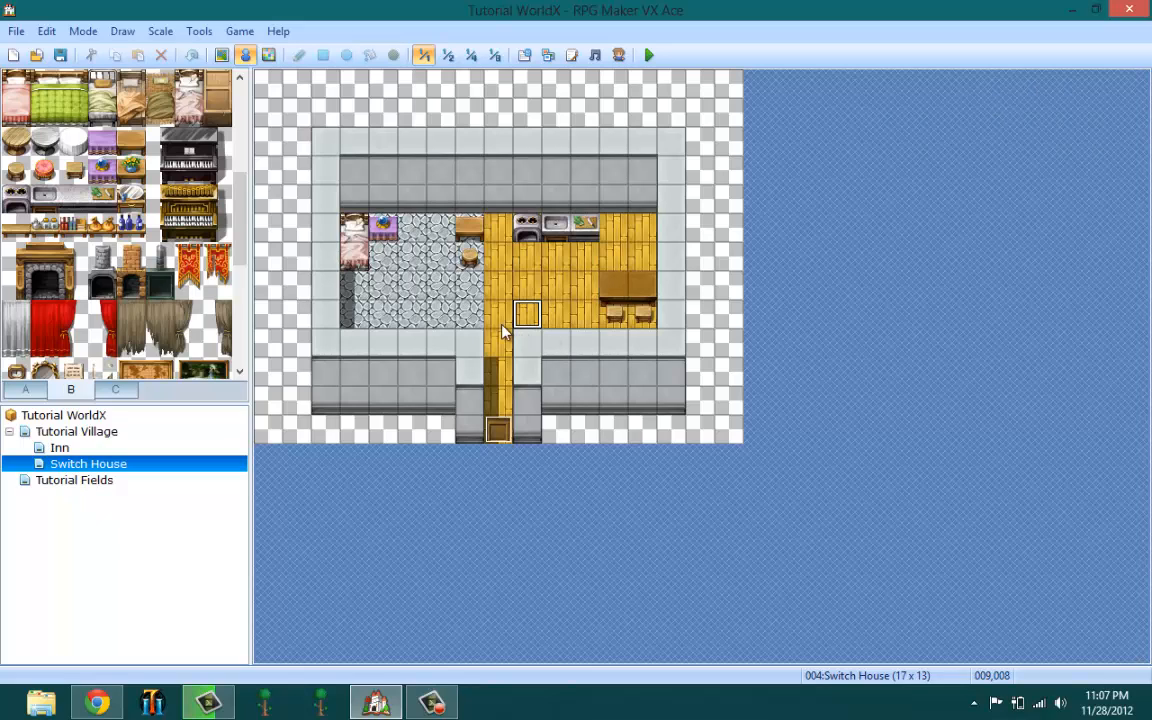
click(477, 347)
right_click(473, 345)
click(527, 355)
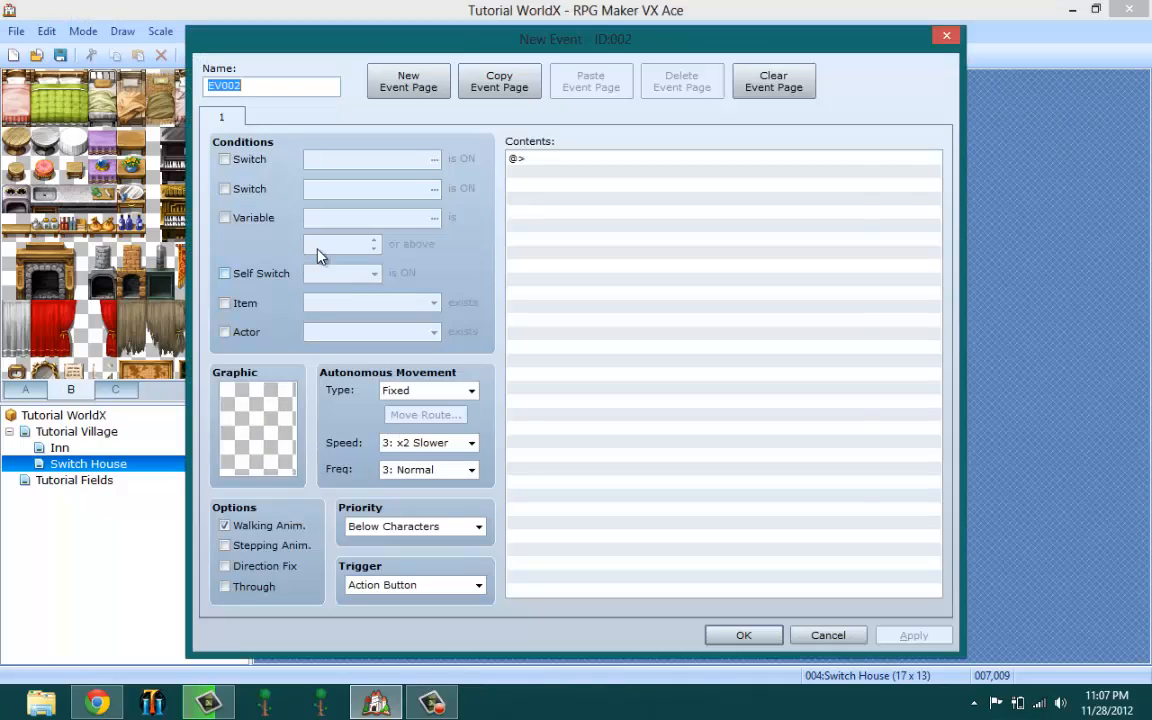
Browse the character sets and set the event's graphic to the second red lever in the first row of !Switch2
double_click(255, 450)
click(399, 214)
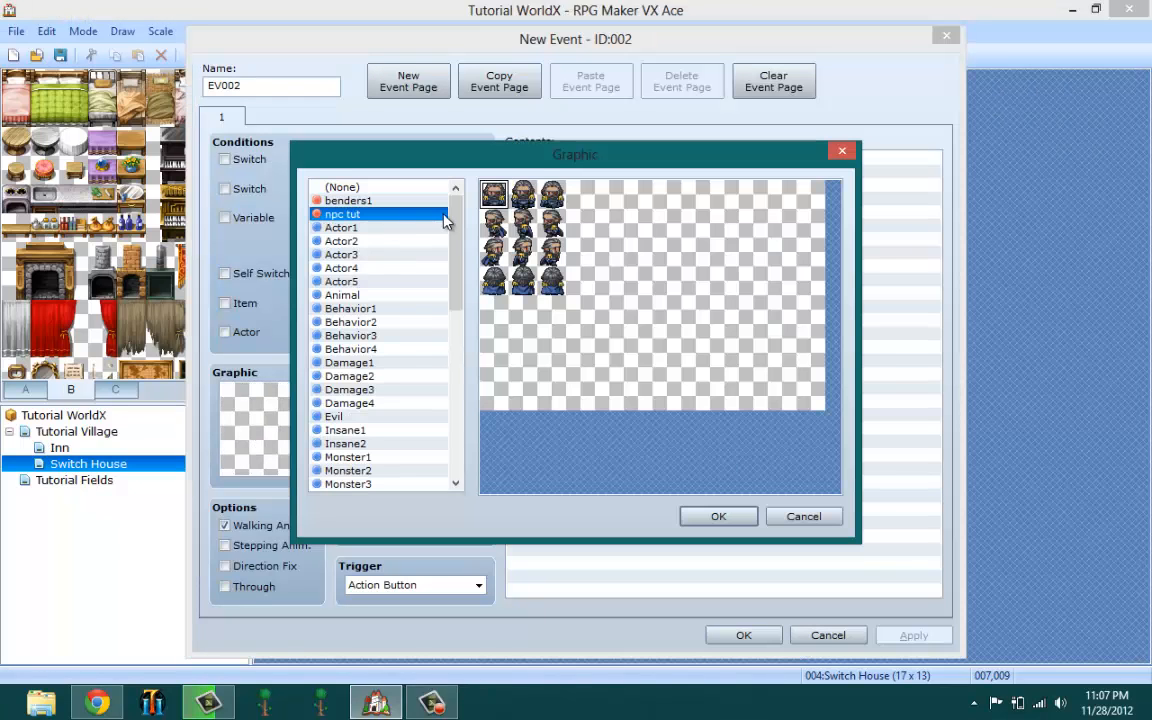
drag(457, 270, 448, 485)
click(366, 430)
click(360, 389)
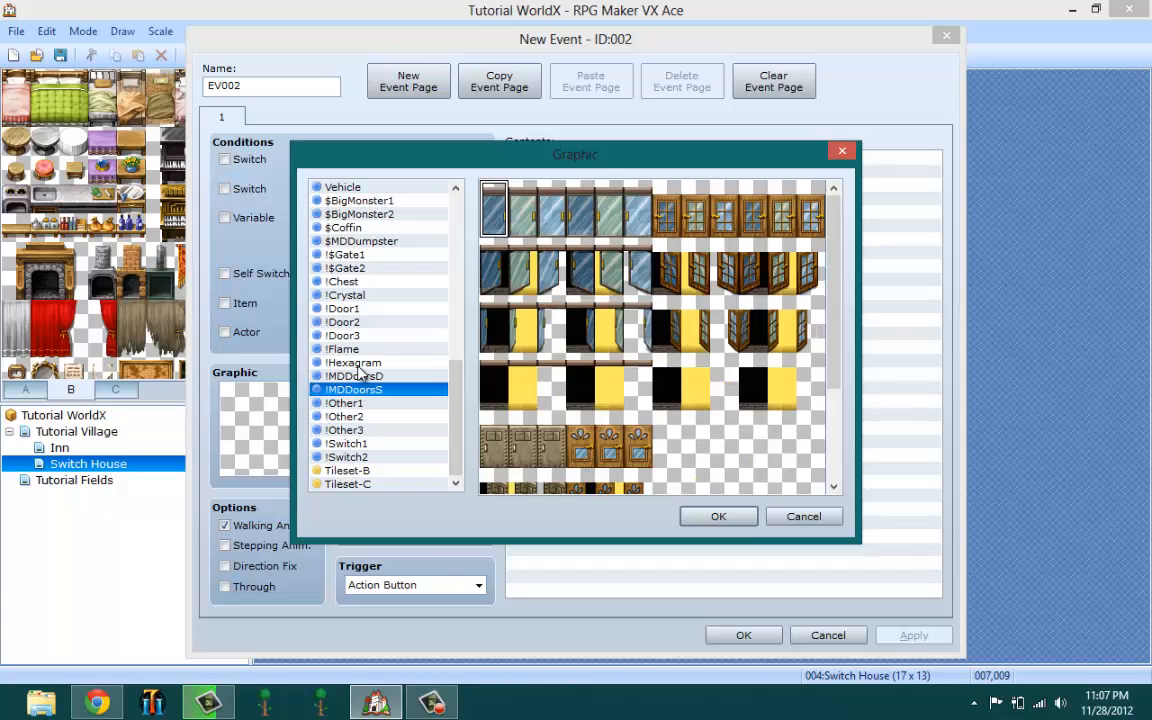
click(360, 362)
click(360, 322)
click(373, 255)
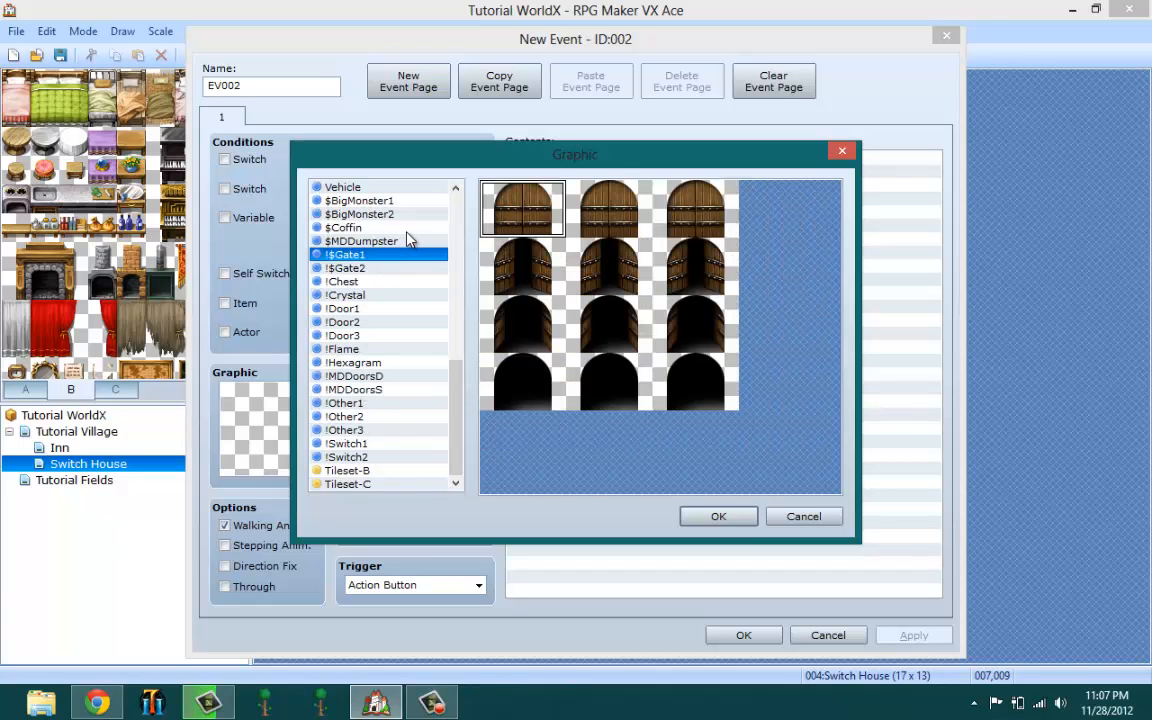
key(Down)
key(Down)
key(Down)
key(Down)
key(Down)
key(Down)
key(Down)
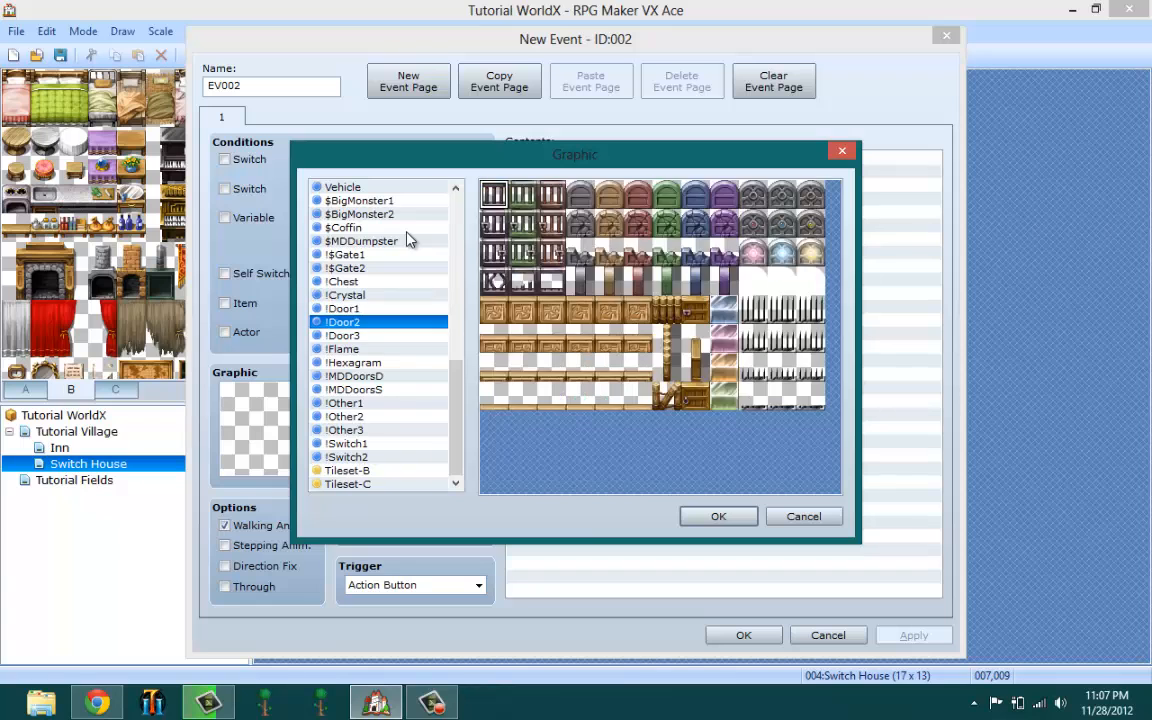
key(Down)
key(Up)
key(Up)
key(Up)
key(Up)
key(Up)
key(Up)
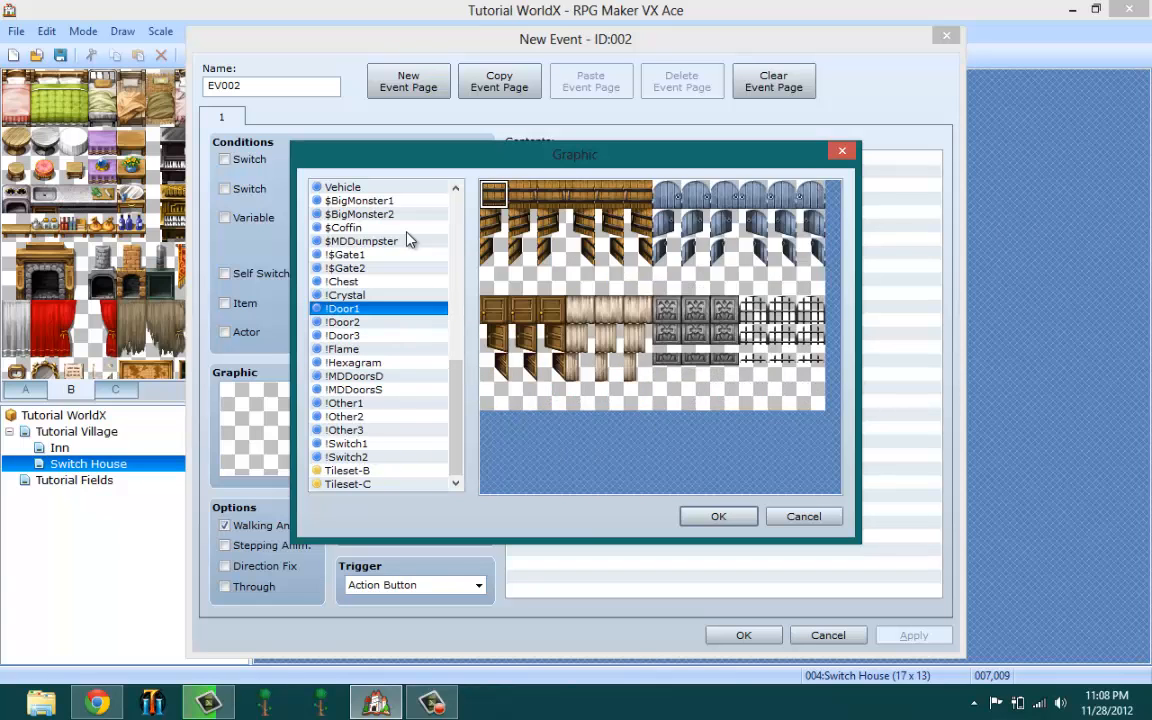
key(Up)
key(Up)
key(Up)
key(Up)
key(Up)
key(Up)
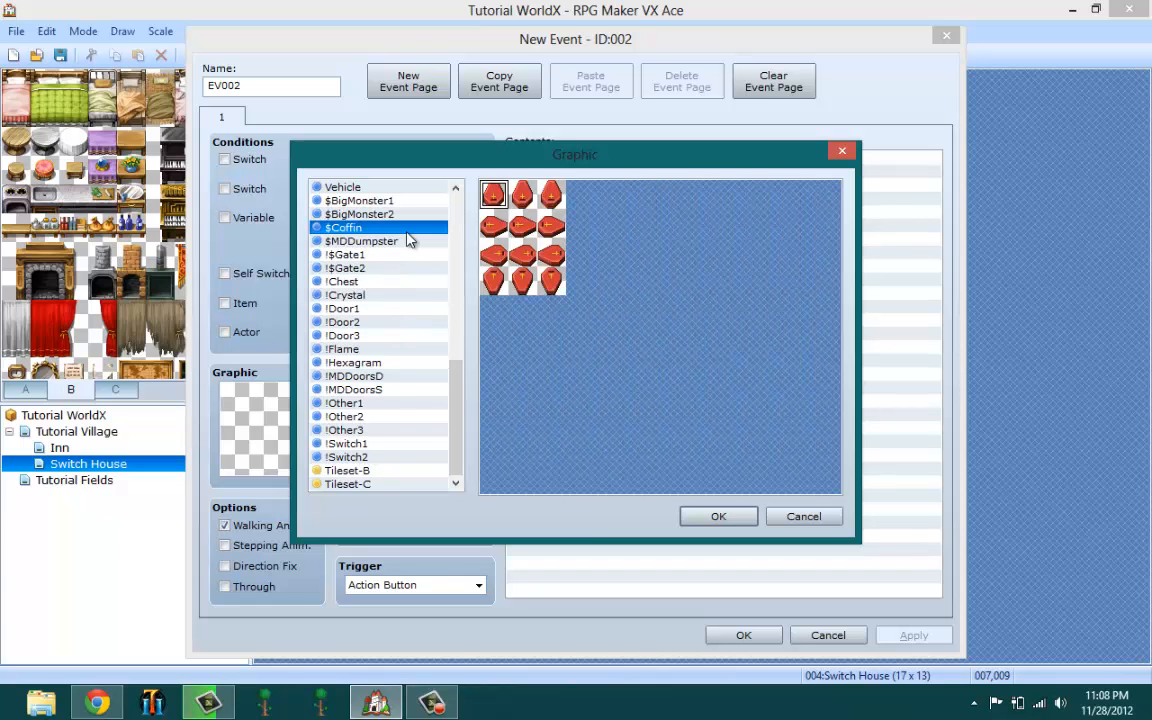
key(Up)
key(Up)
key(Up)
key(Up)
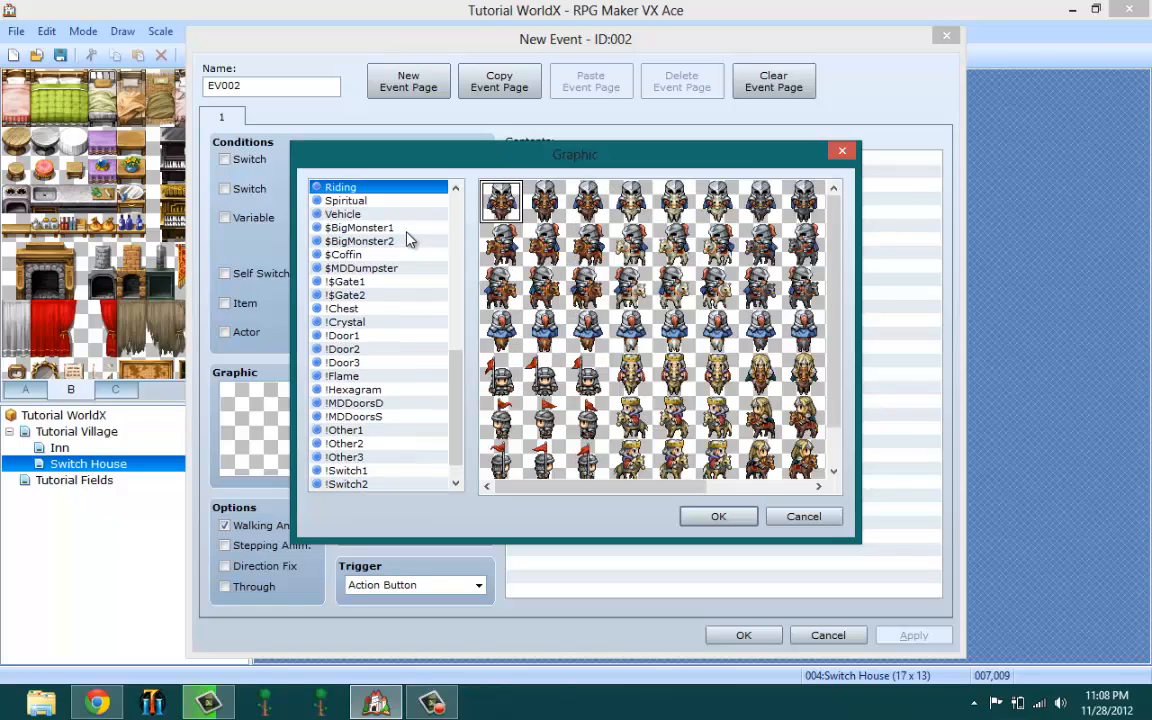
key(Up)
key(Up)
key(Up)
key(Up)
key(Up)
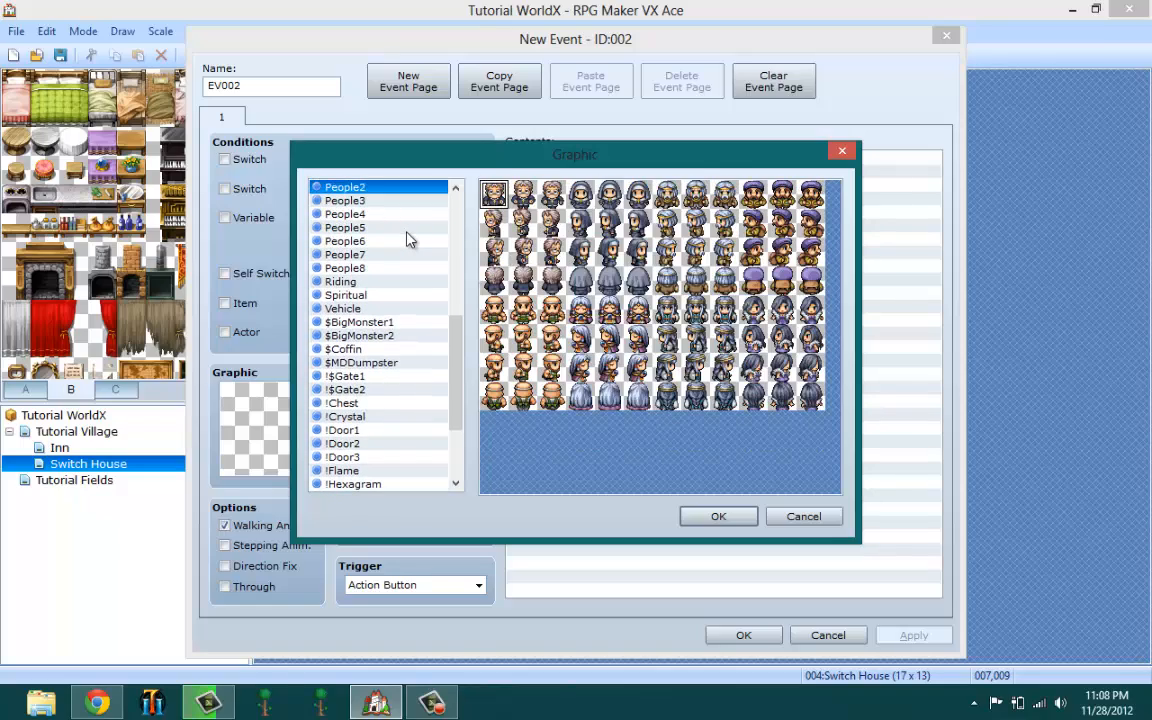
key(Down)
key(Down)
key(Down)
key(Down)
key(Down)
key(Down)
key(Down)
key(Down)
key(Down)
key(Down)
key(Down)
key(Down)
key(Down)
key(Down)
key(Down)
key(Down)
key(Down)
key(Down)
key(Down)
key(Down)
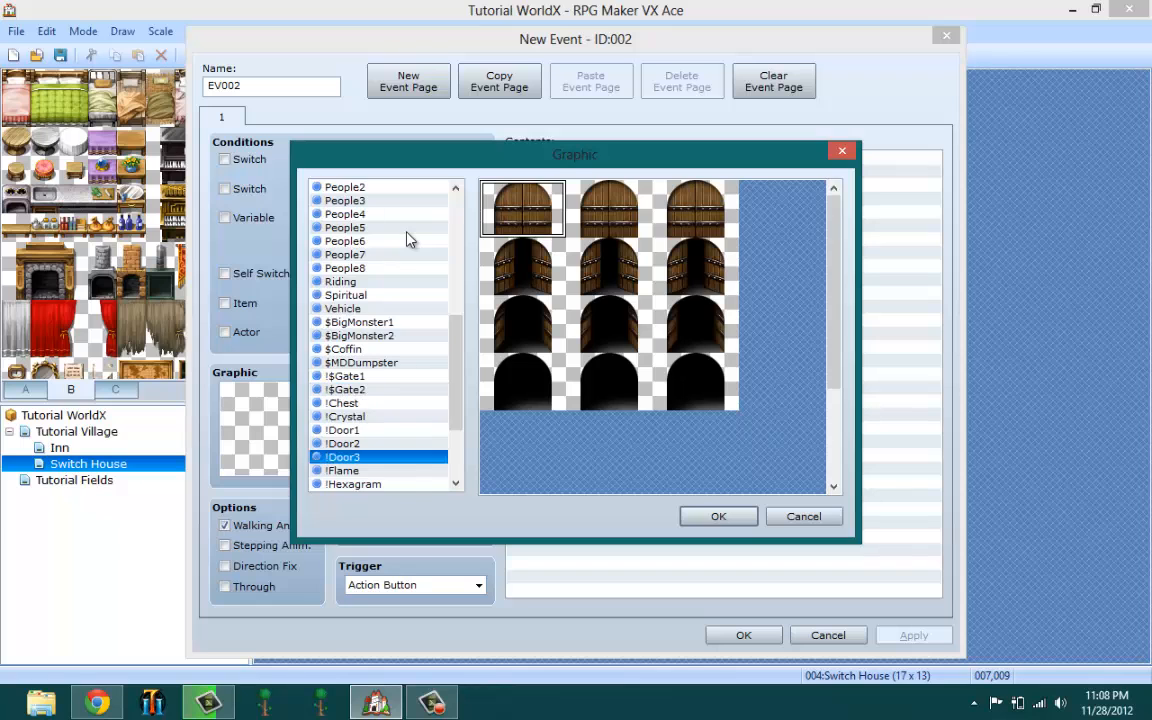
key(Down)
key(Down)
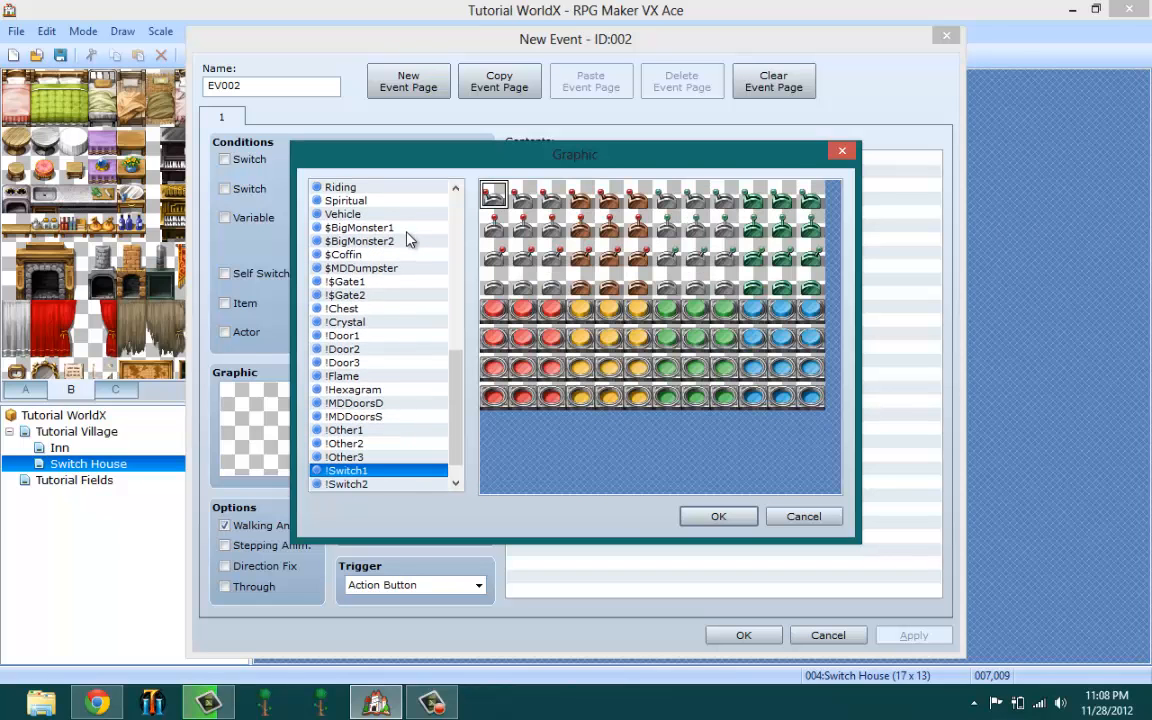
key(Down)
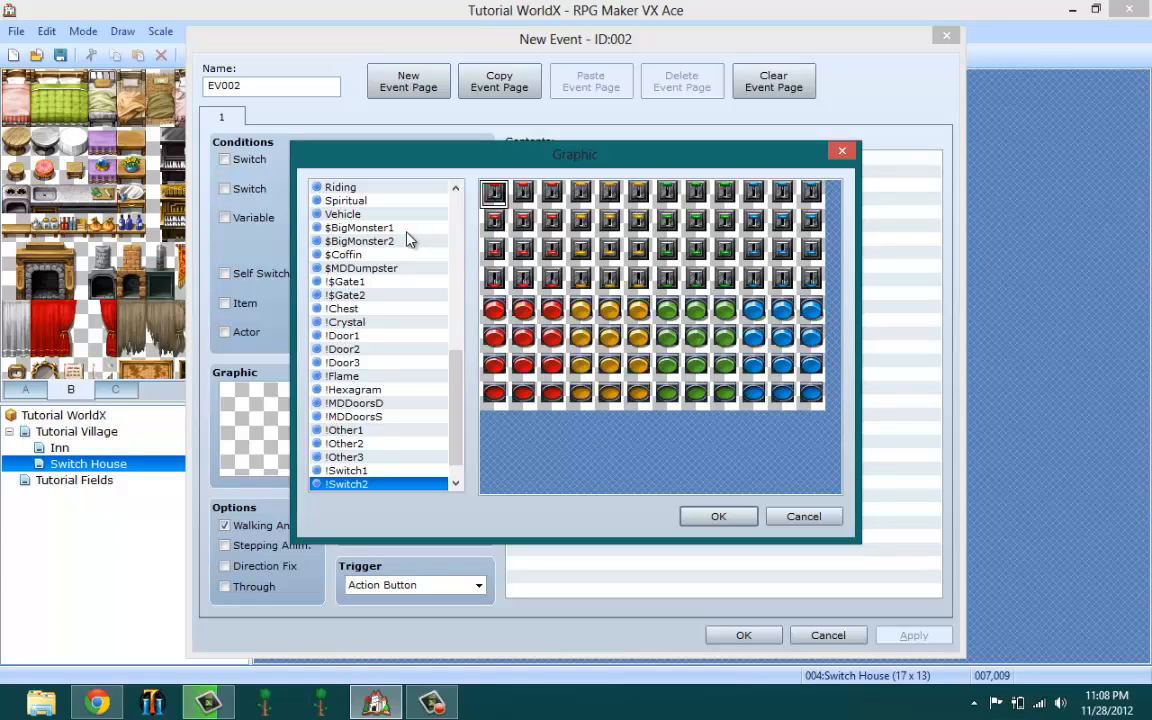
click(524, 194)
click(691, 520)
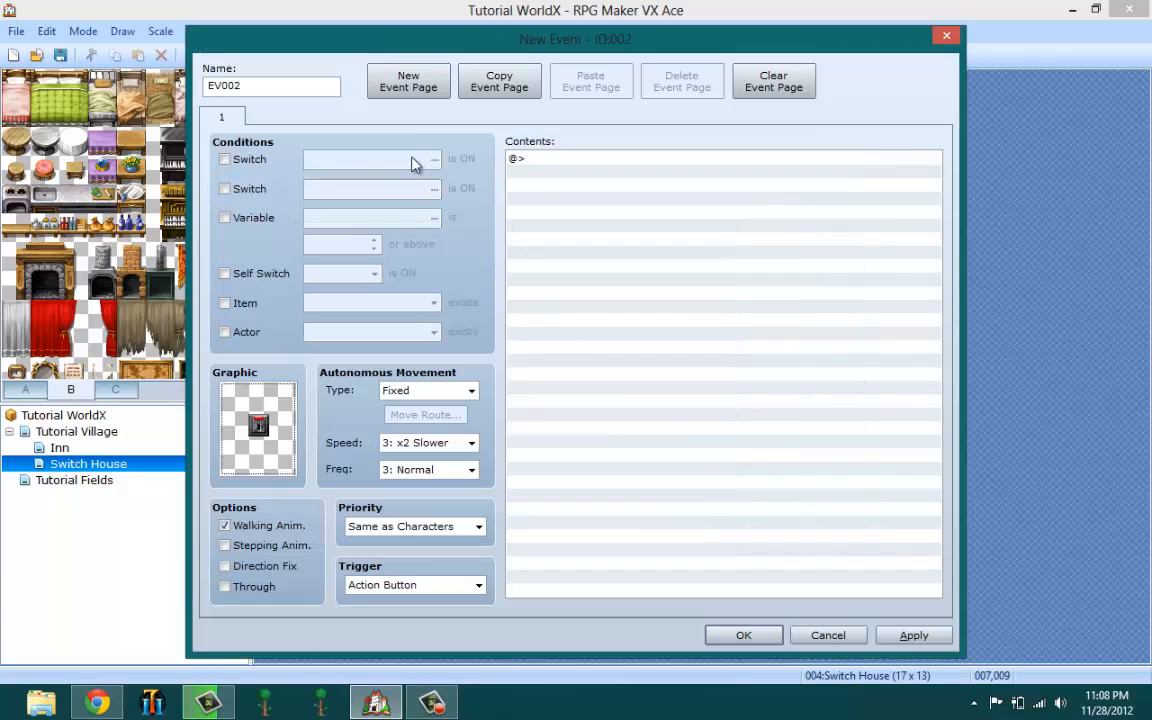
Save the new red lever event with its contents left empty
drag(420, 46, 446, 21)
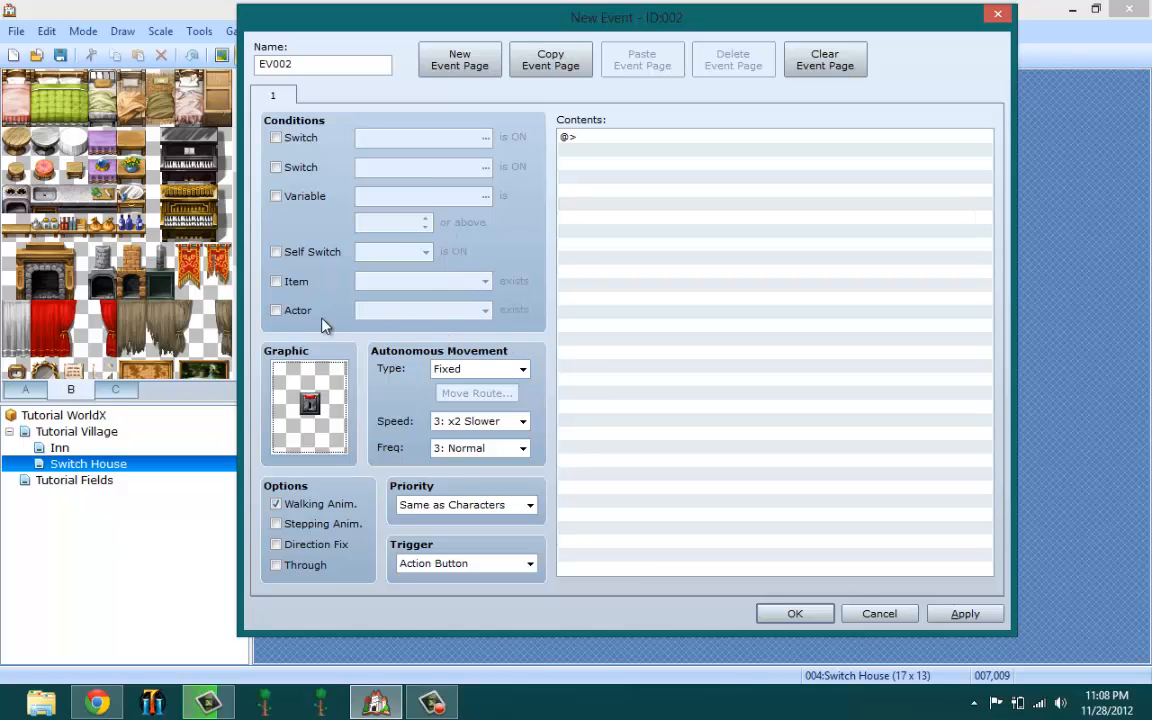
click(575, 140)
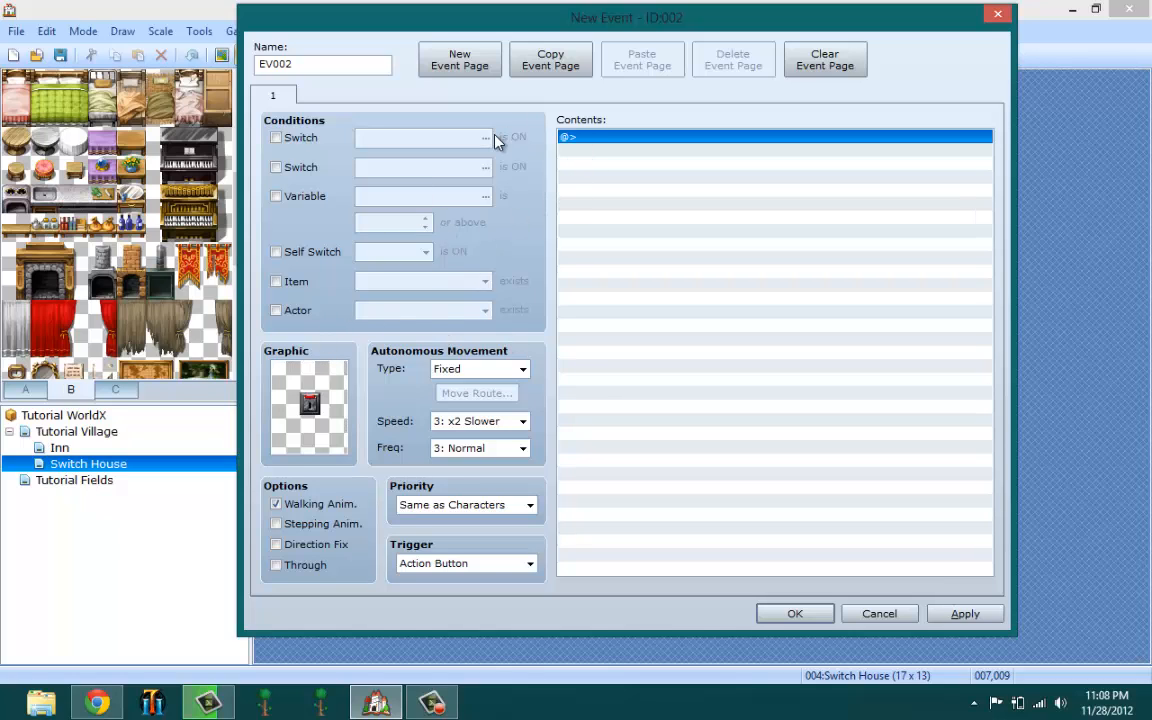
click(818, 612)
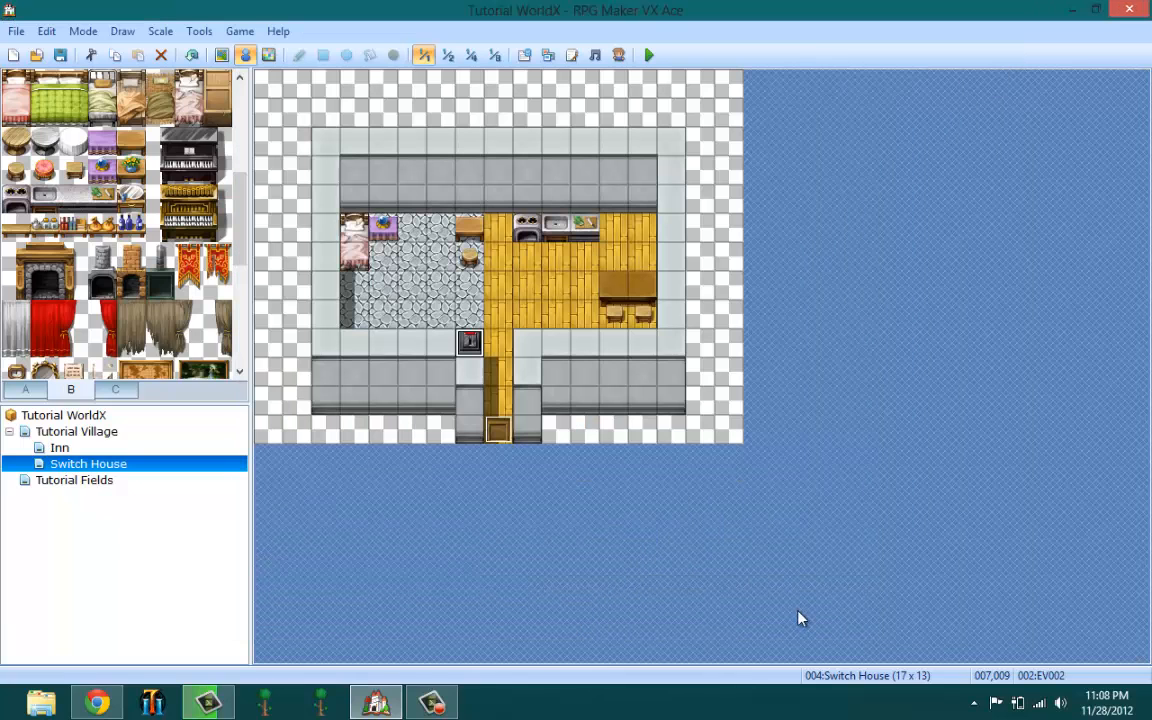
Open the red lever event on the back wall of the Switch House for editing
right_click(502, 203)
click(530, 216)
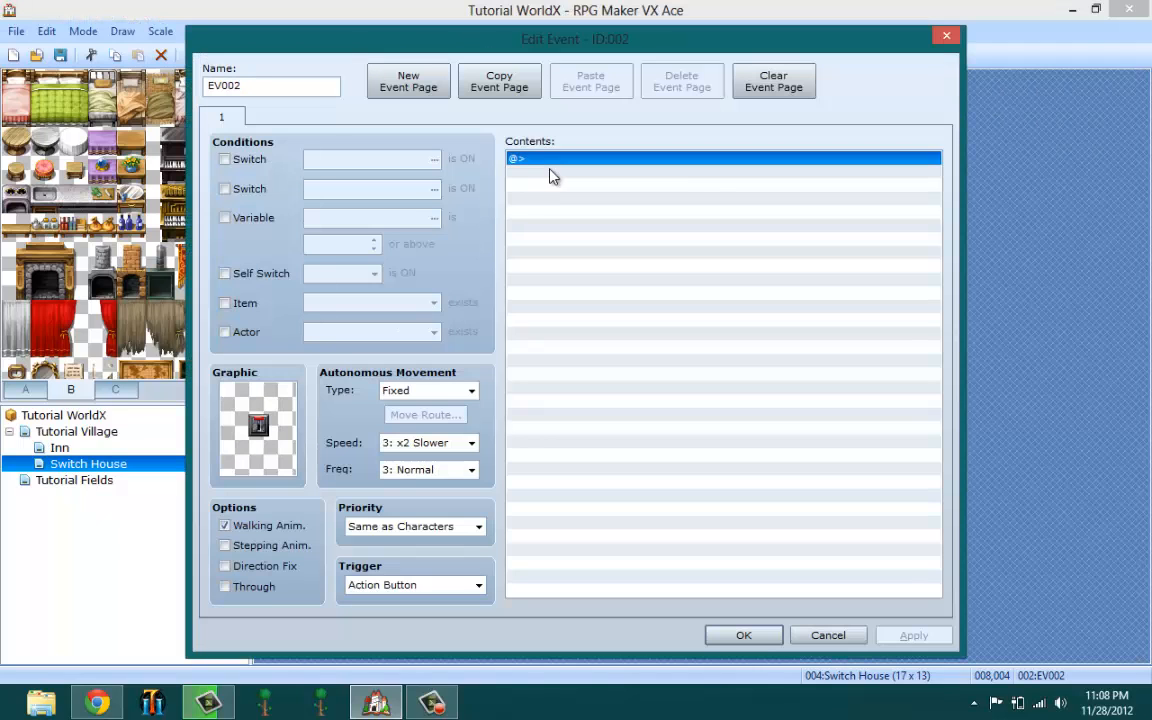
right_click(553, 176)
click(560, 177)
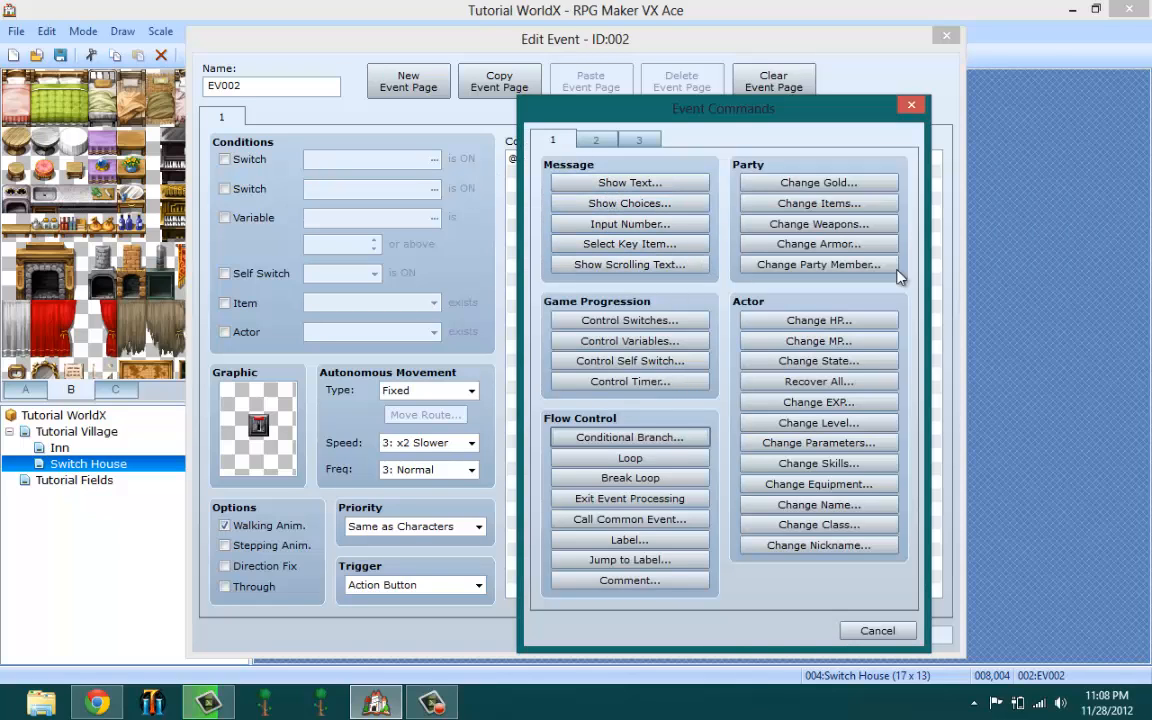
click(912, 105)
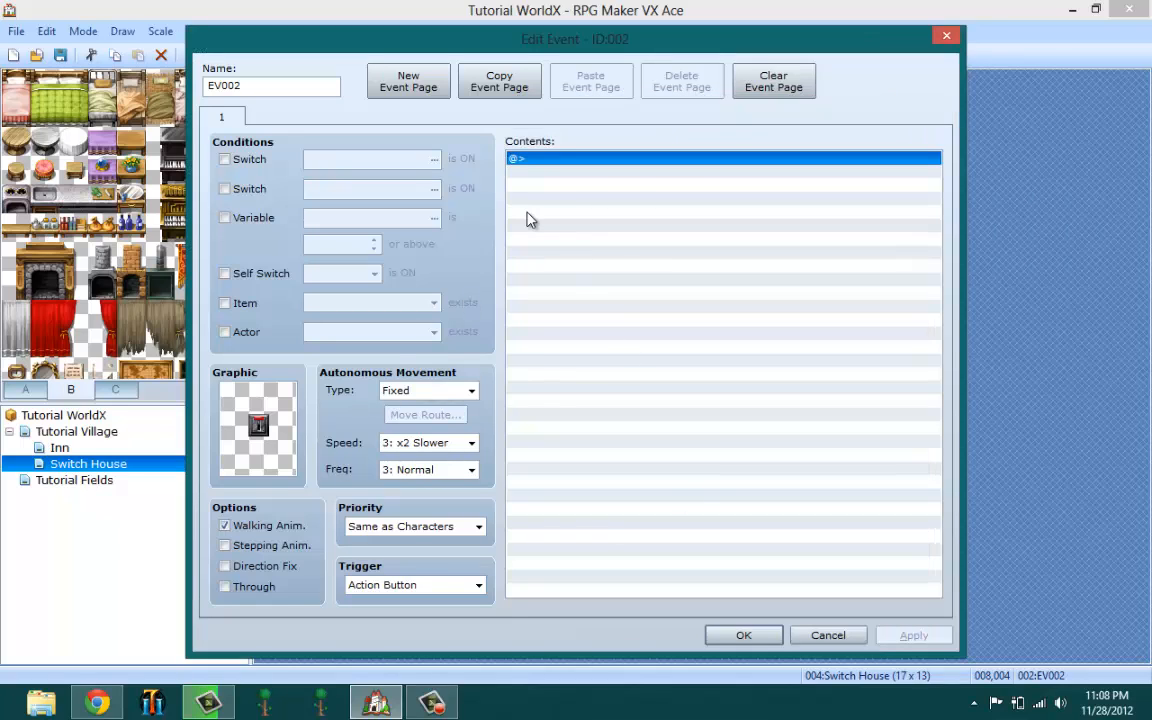
right_click(525, 158)
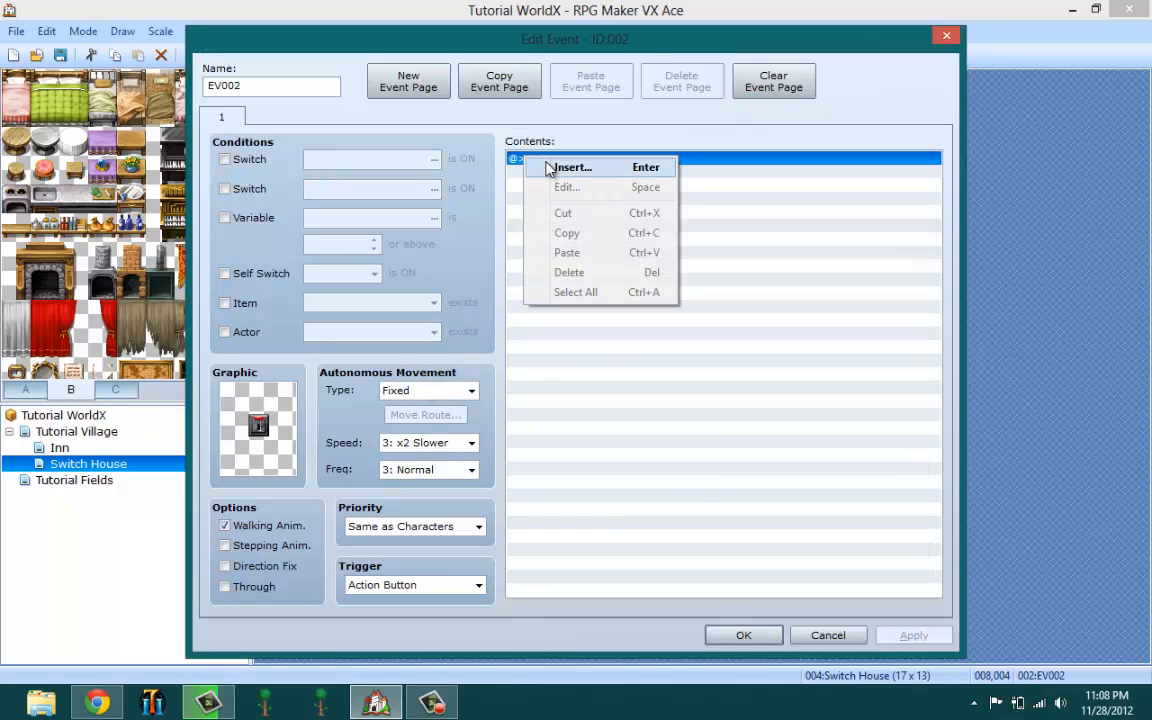
click(550, 168)
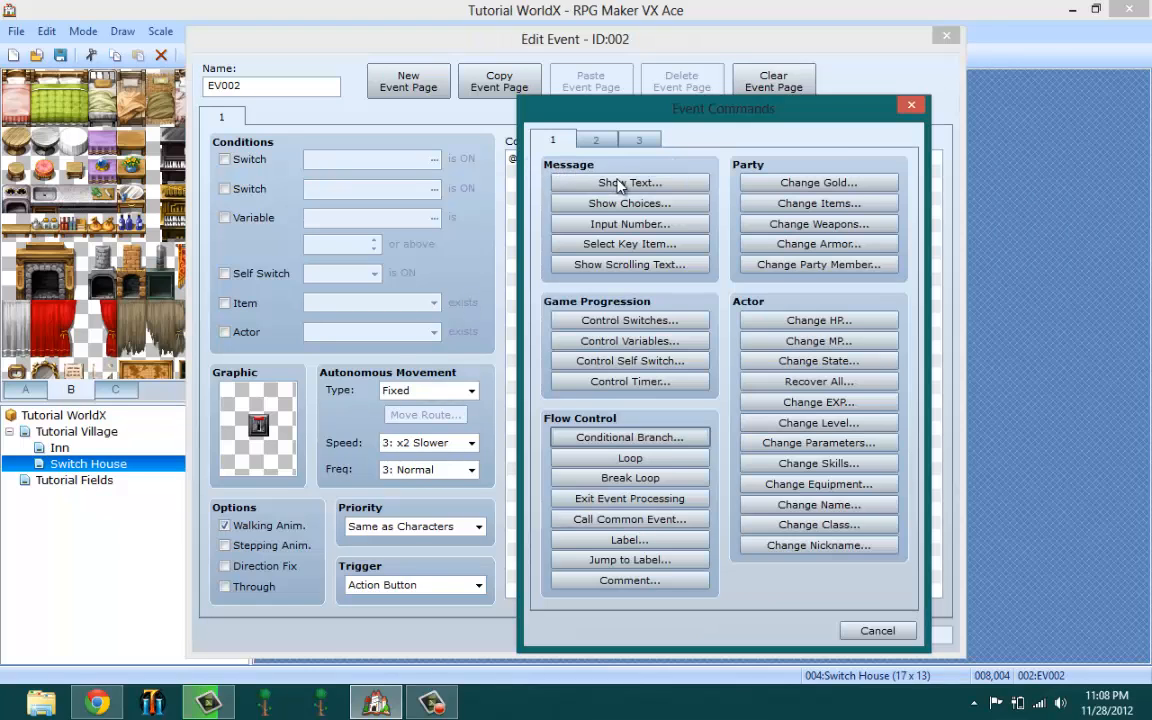
click(911, 105)
drag(329, 30, 489, 28)
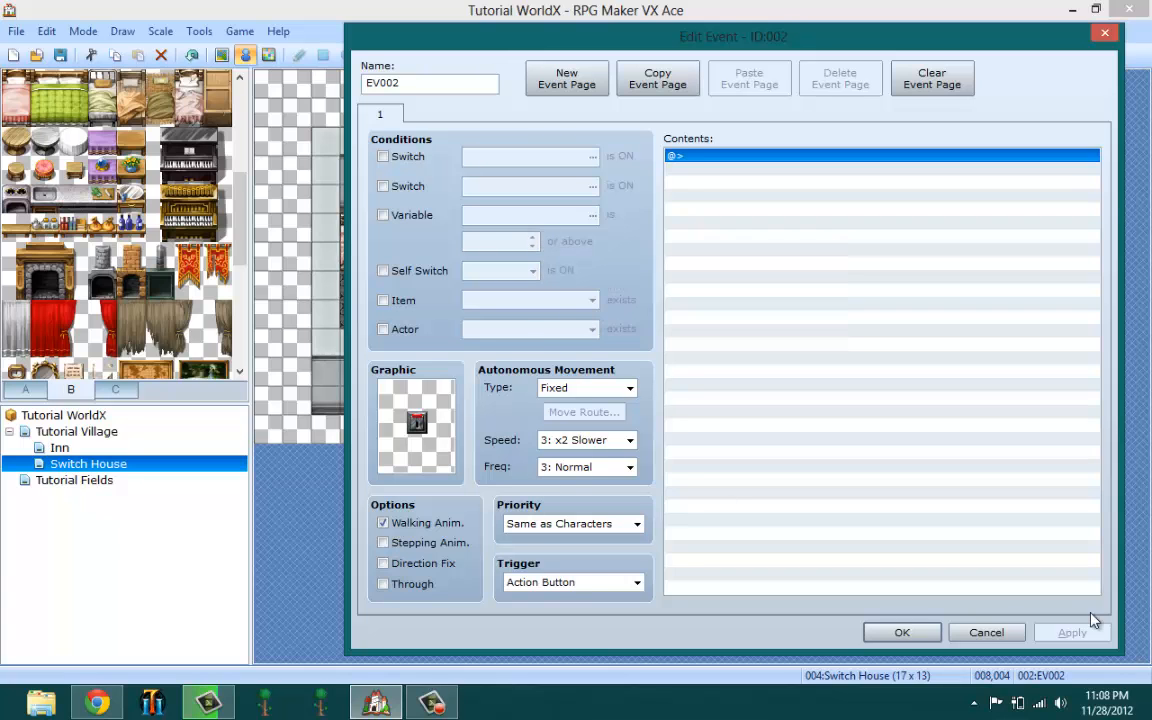
click(903, 632)
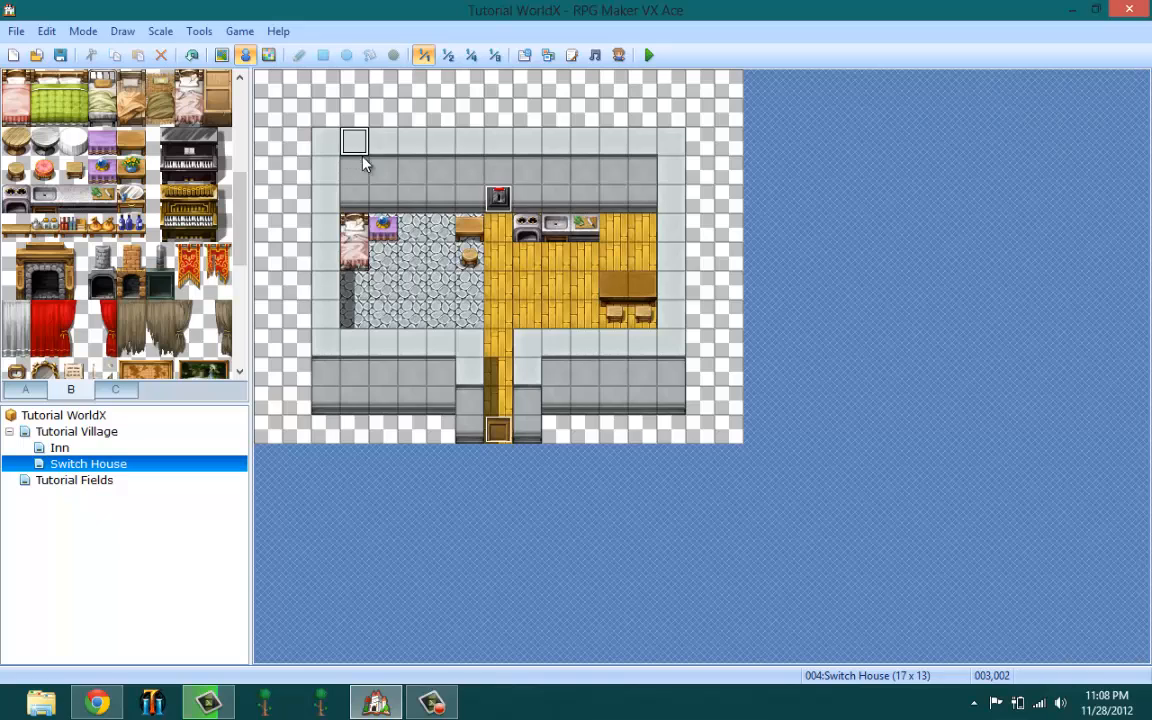
Create a new event on the wall-top tile at 003,002 and set its trigger to Parallel Process
double_click(368, 160)
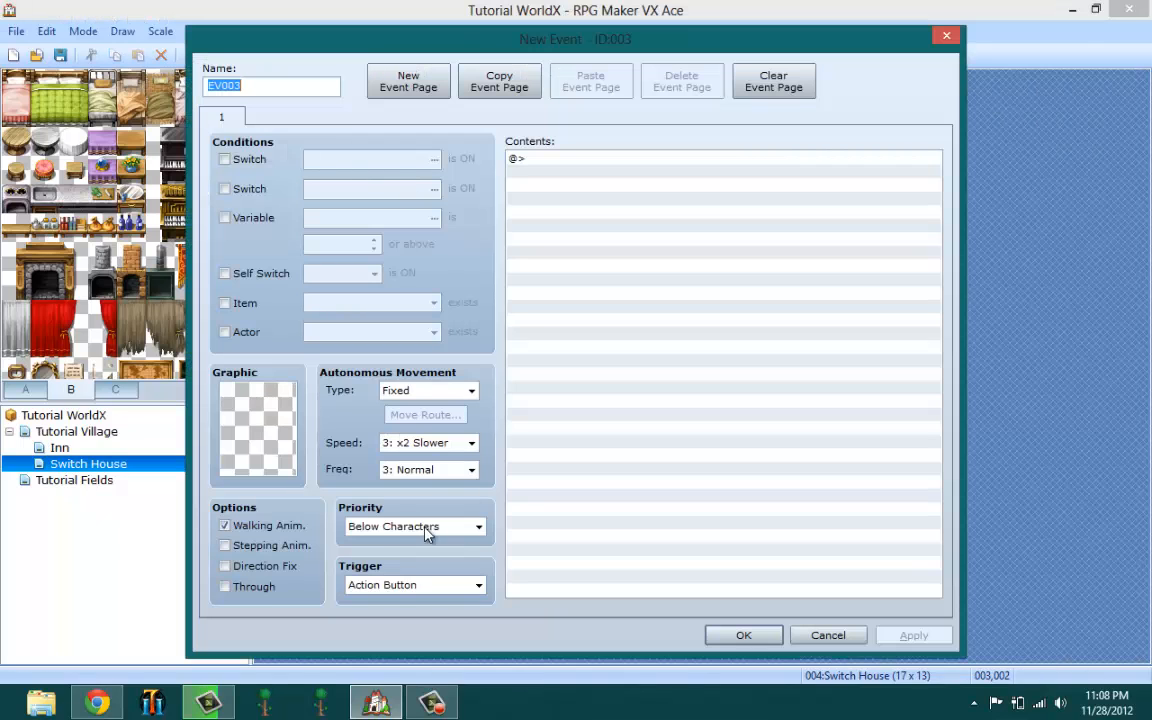
click(390, 586)
click(405, 658)
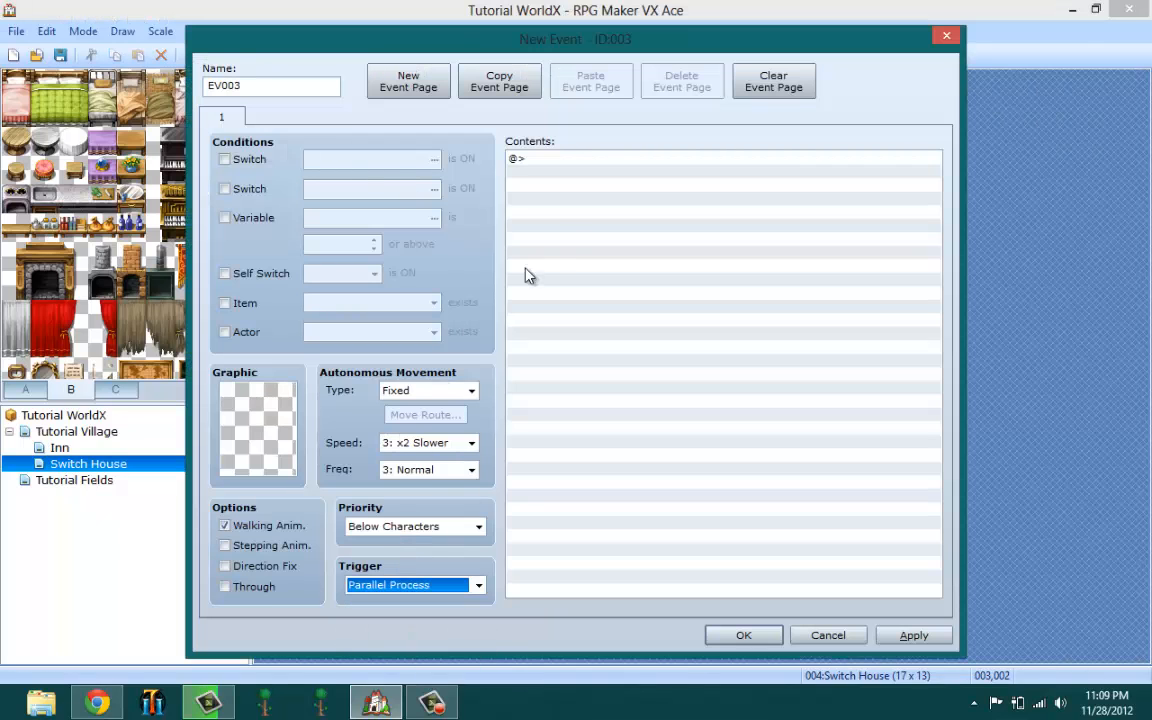
Add a Tint Screen command with the Dark preset (-68,-68,-68,0) over 1 frame without waiting for completion, and apply it
right_click(541, 159)
click(592, 169)
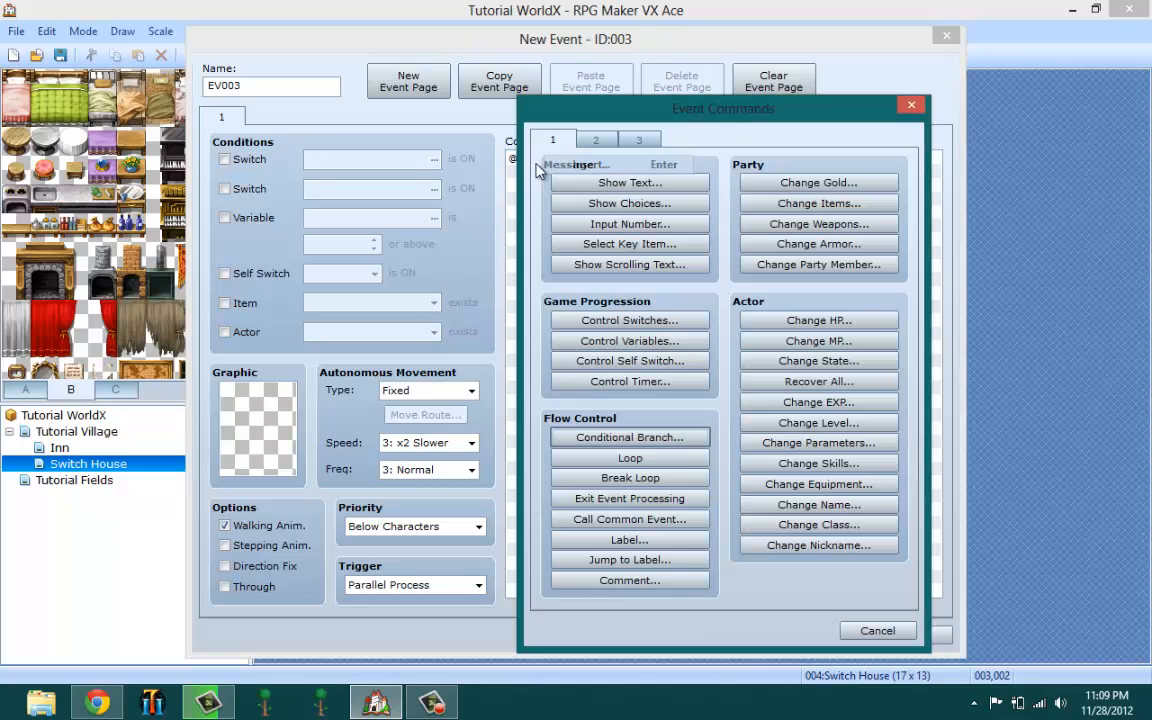
click(597, 140)
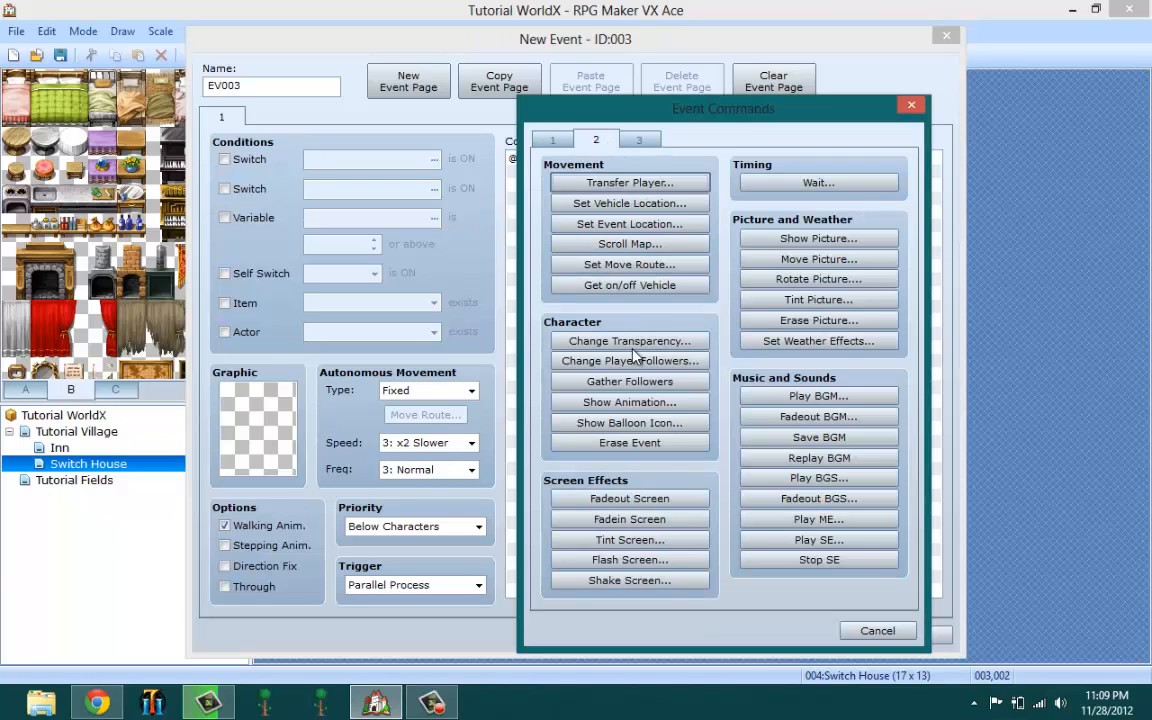
click(630, 541)
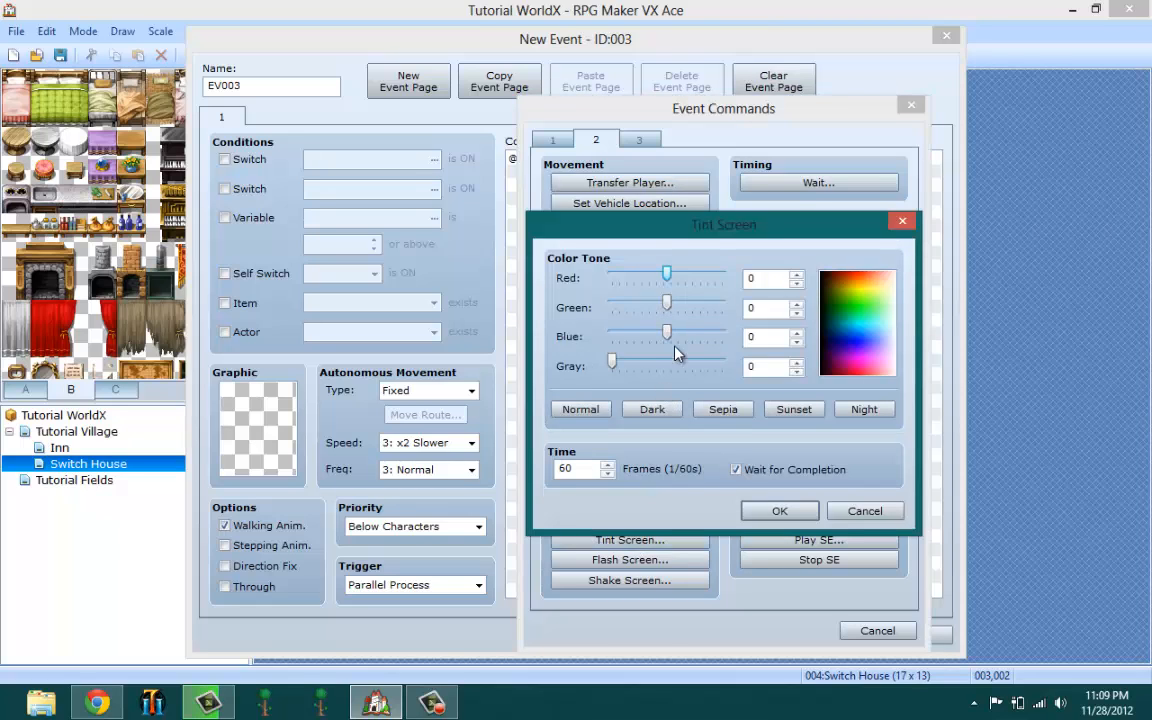
click(660, 410)
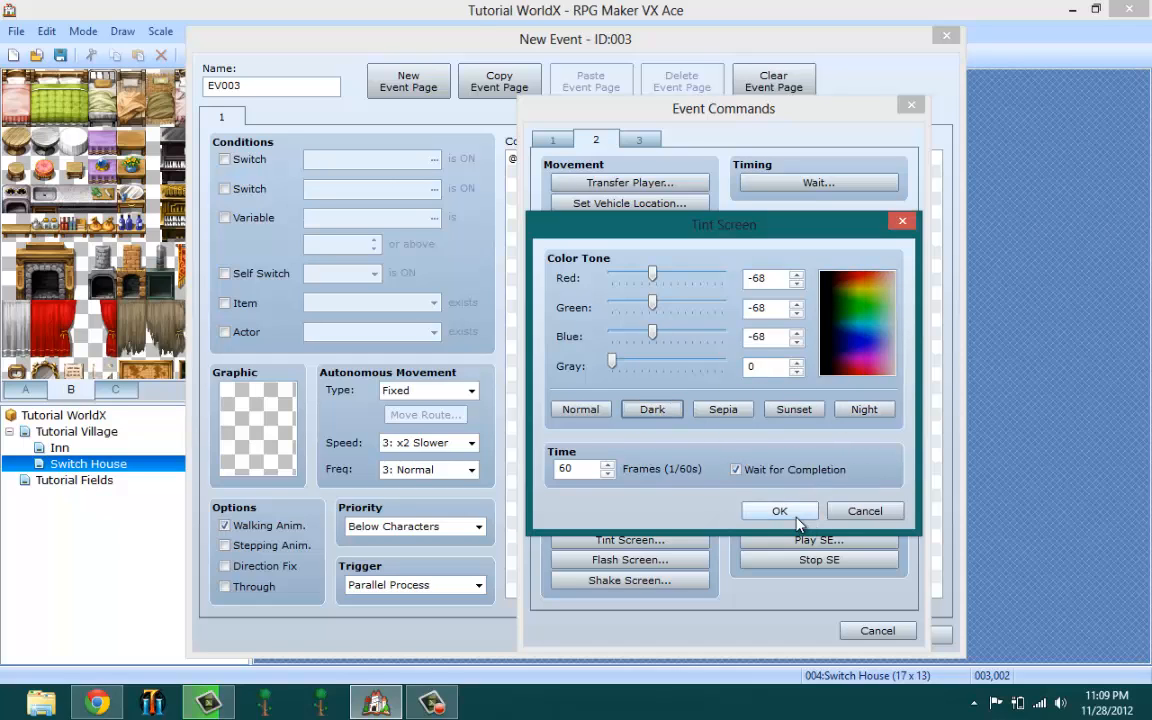
drag(796, 517, 603, 477)
double_click(590, 474)
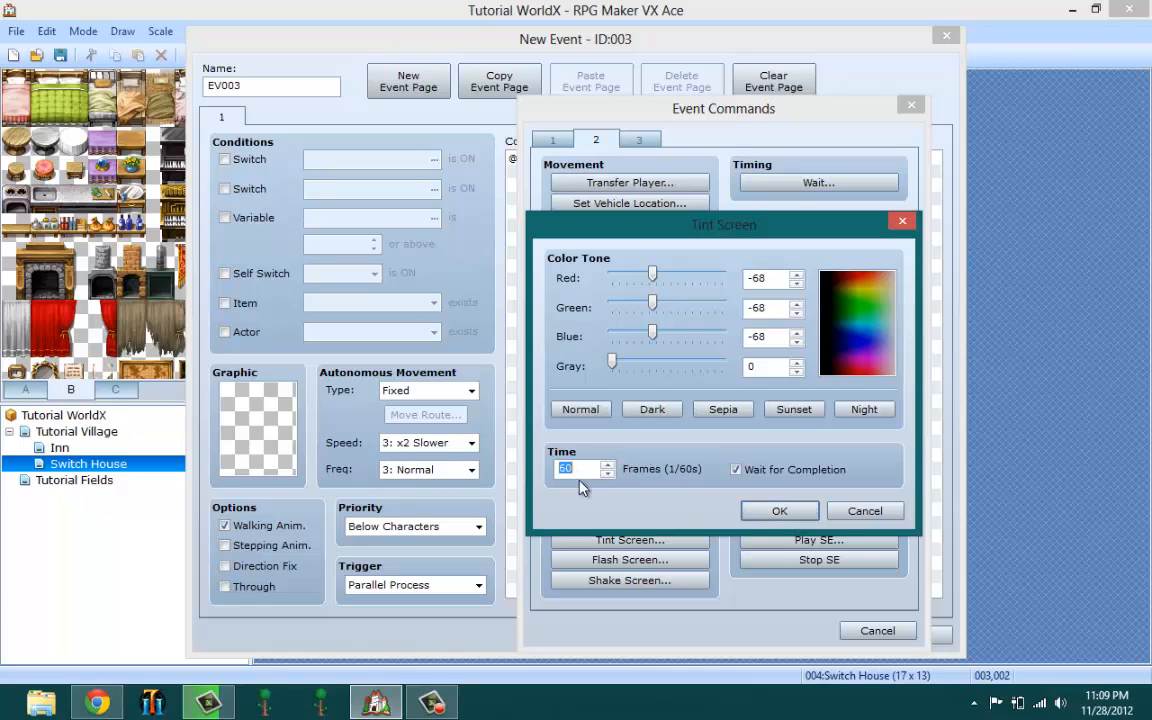
text(1)
double_click(738, 471)
click(772, 511)
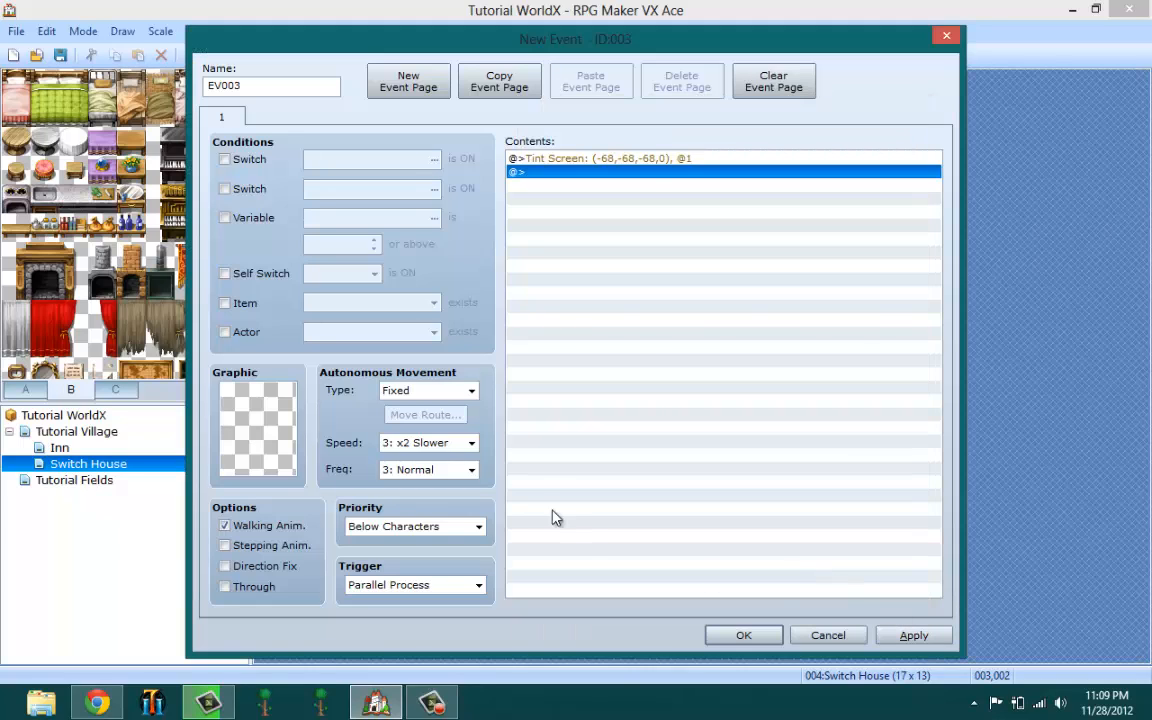
click(913, 635)
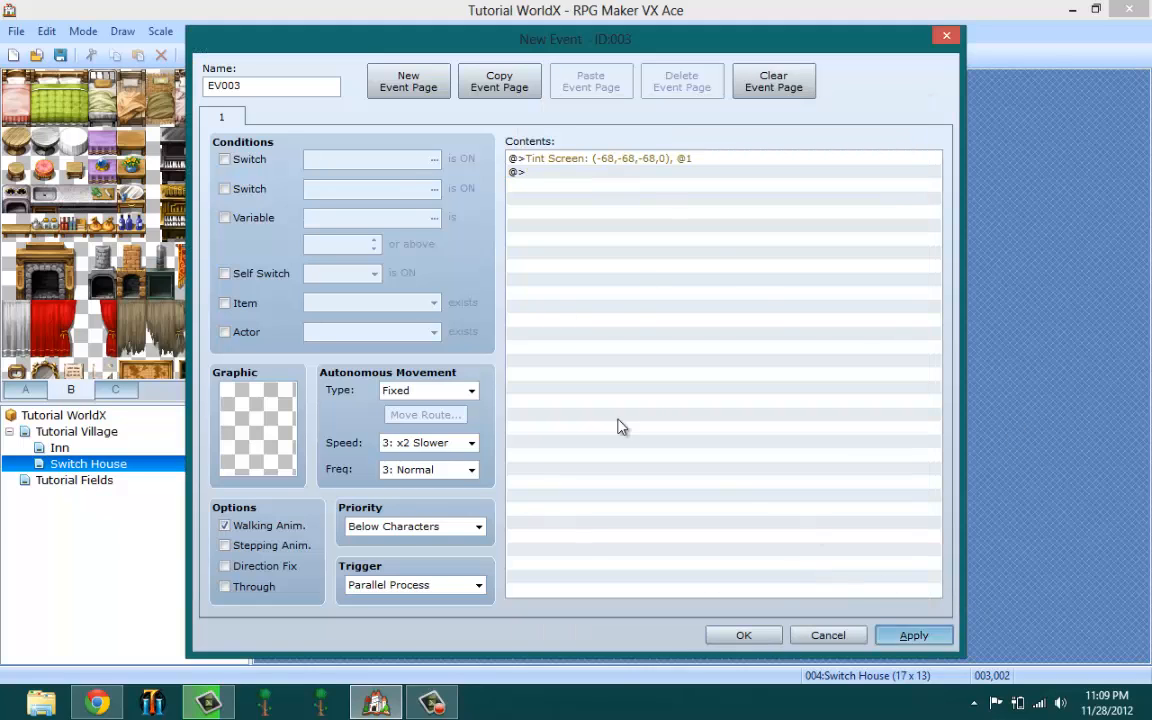
Add a second page to the event and copy the Tint Screen command from page 1 into it
click(549, 174)
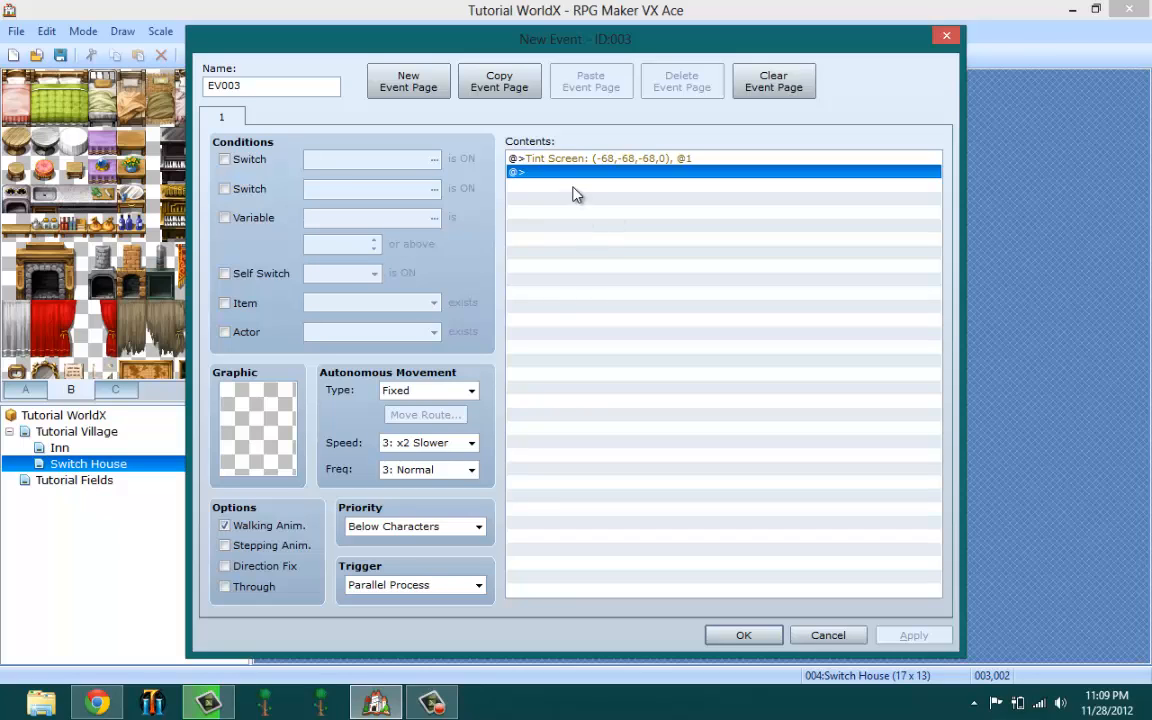
click(400, 86)
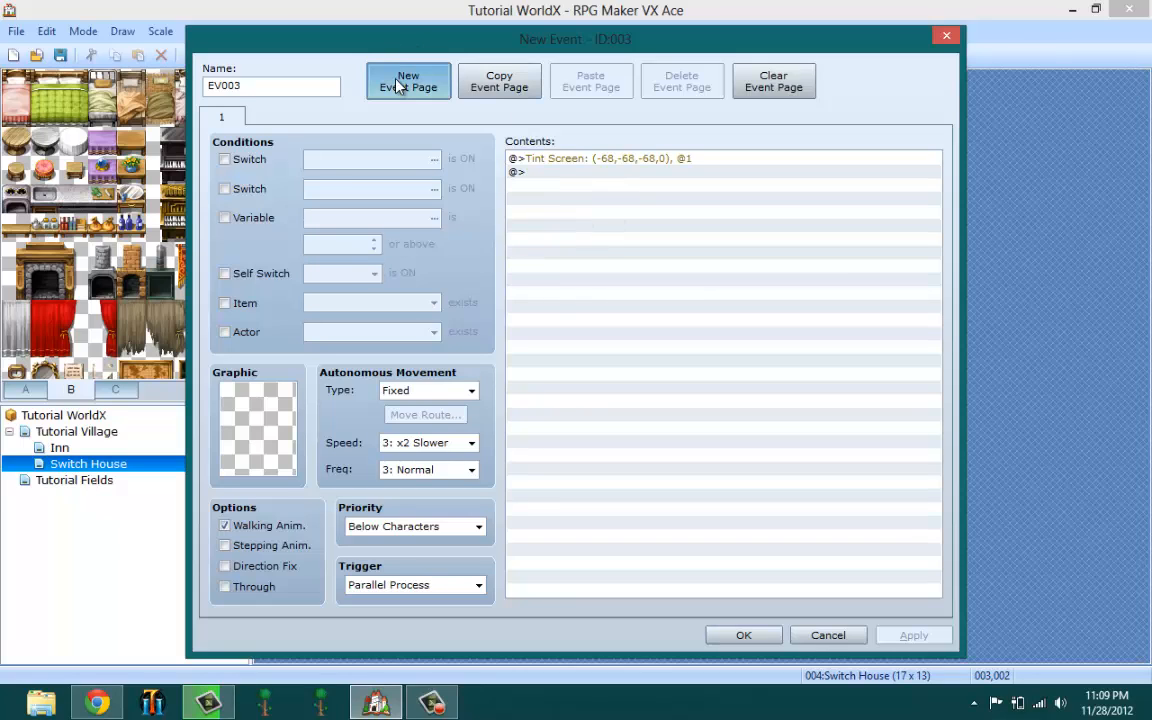
click(222, 117)
click(556, 158)
right_click(560, 156)
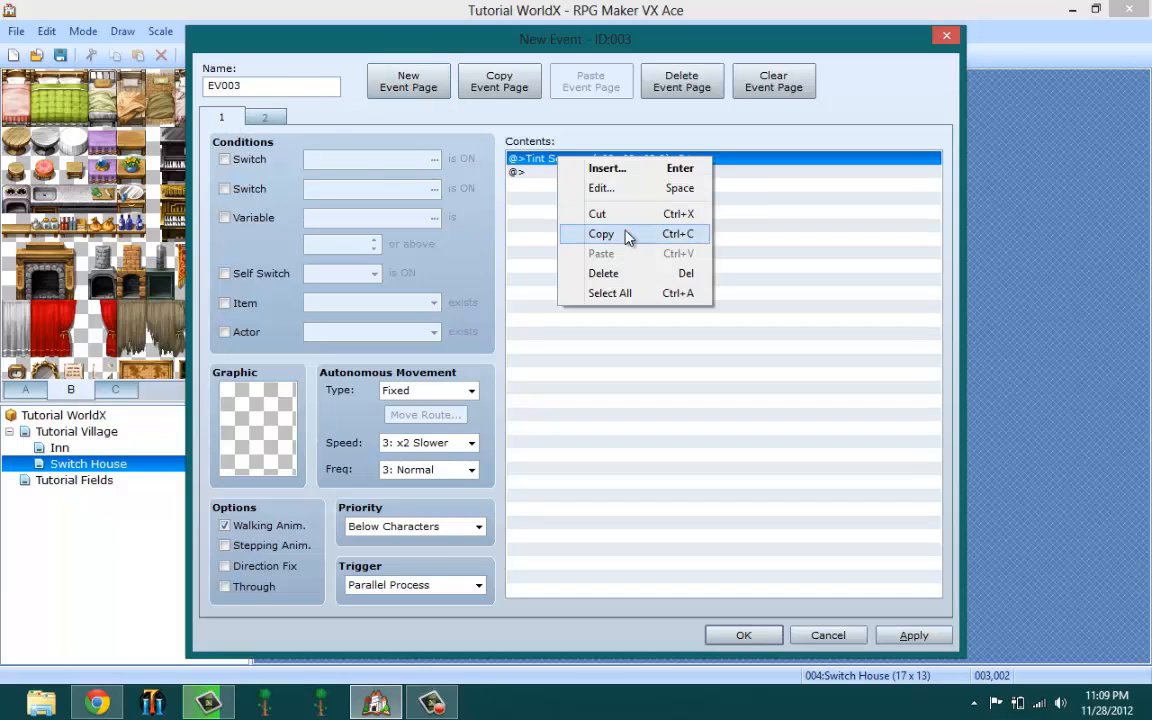
click(589, 231)
click(266, 118)
right_click(521, 157)
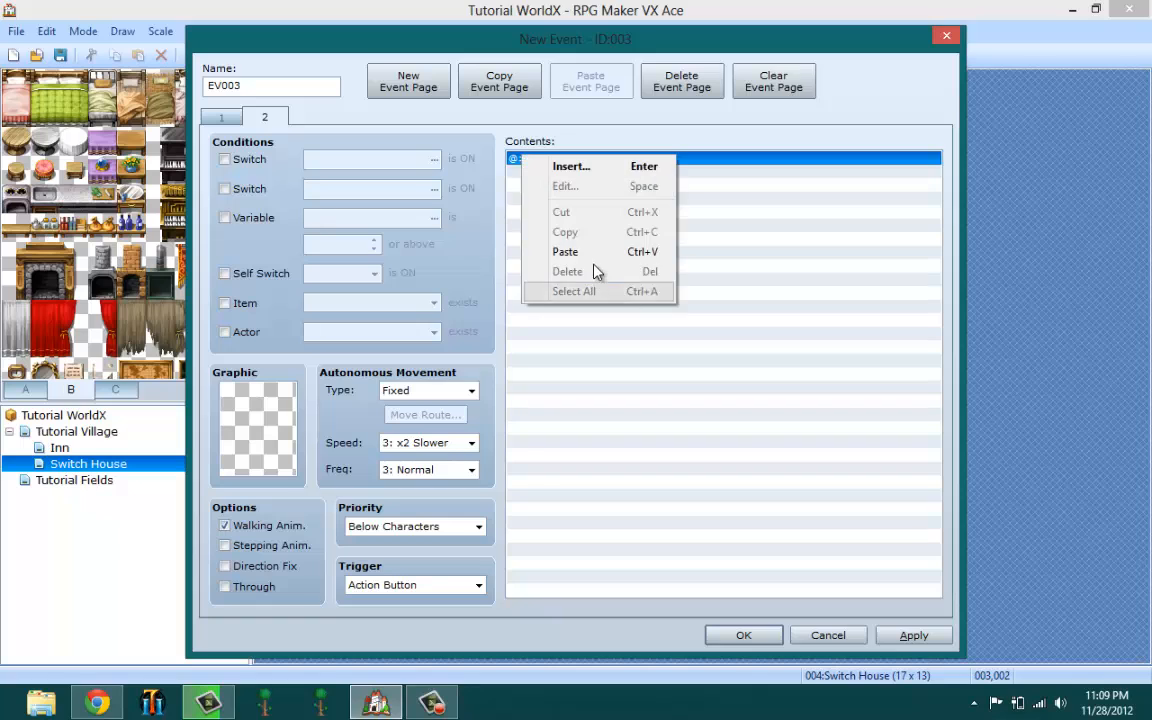
click(565, 251)
Change the Tint Screen command on page 2 to the Normal preset
right_click(583, 160)
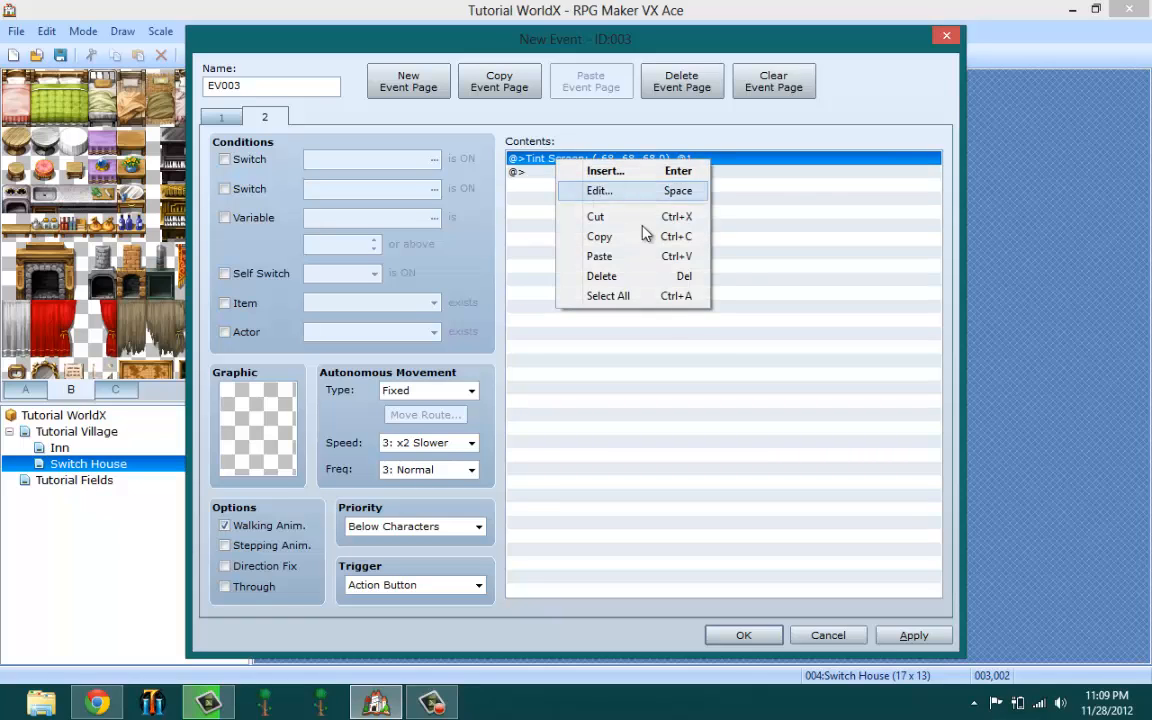
click(600, 190)
click(606, 411)
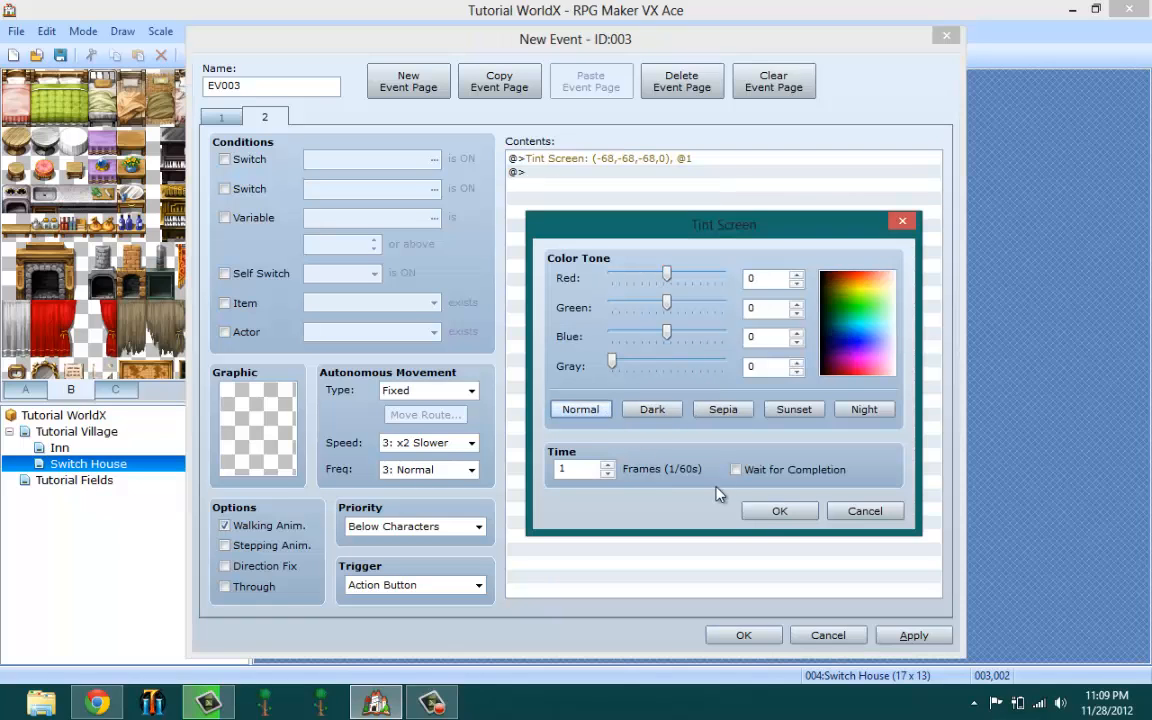
click(779, 512)
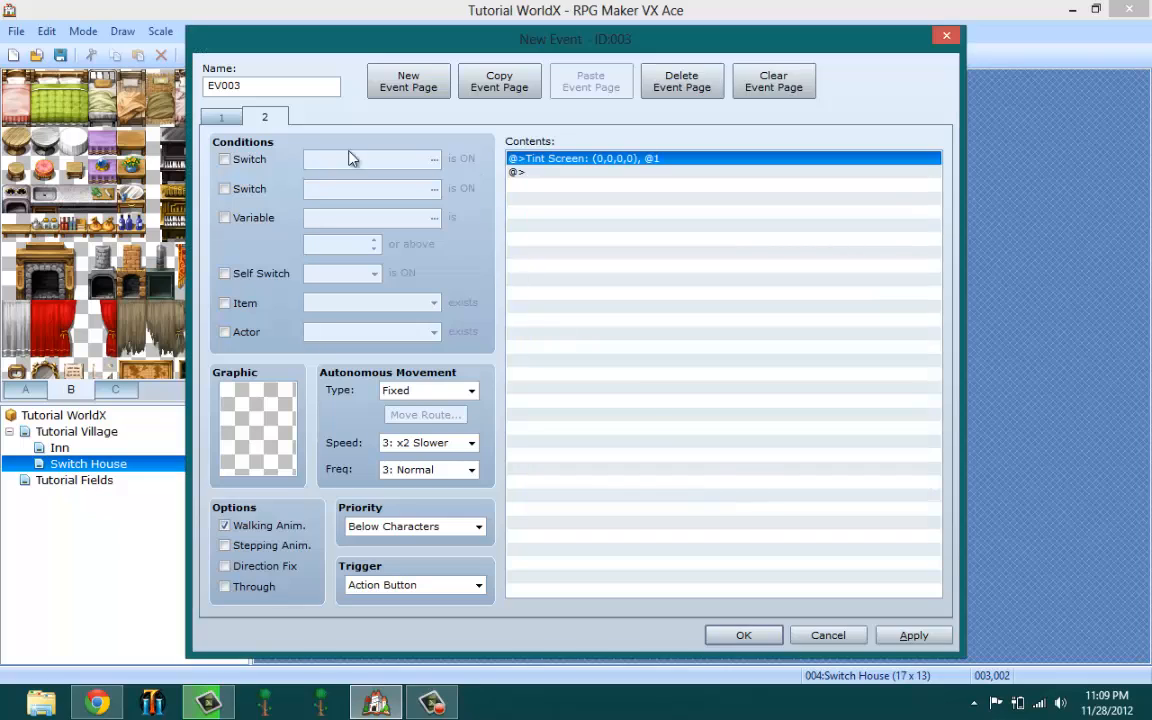
Compare the two event pages, examining how their Tint Screen commands and conditions differ
click(210, 115)
click(280, 118)
drag(313, 47, 328, 48)
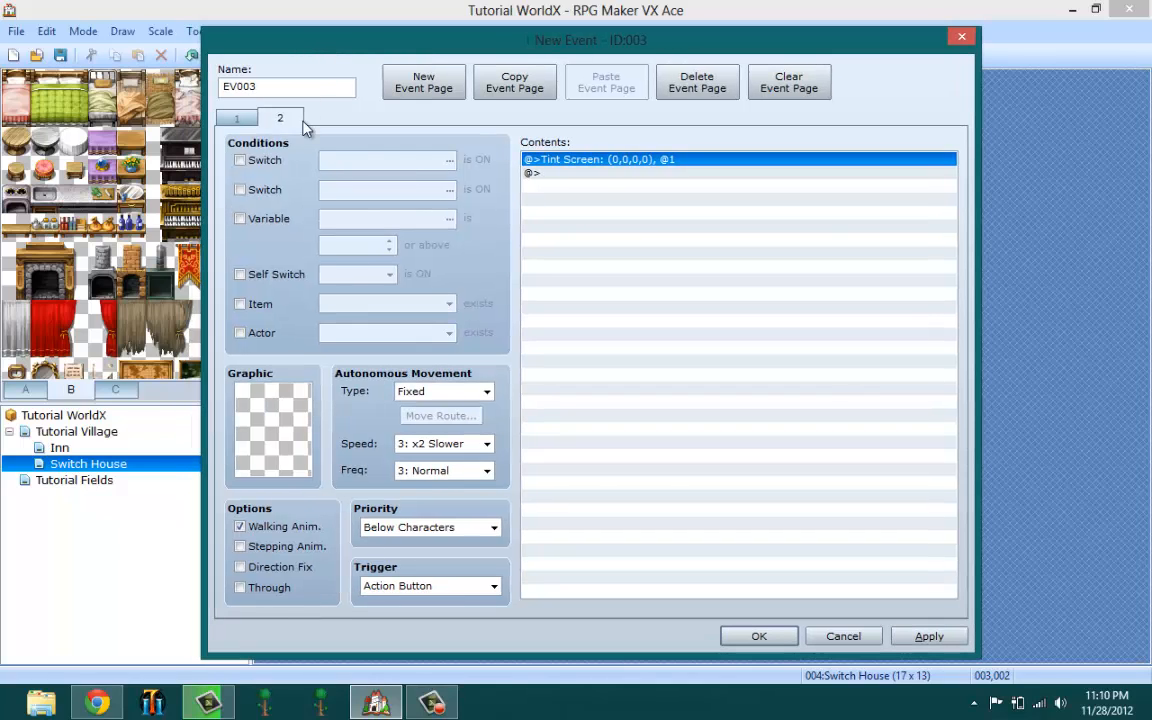
click(238, 119)
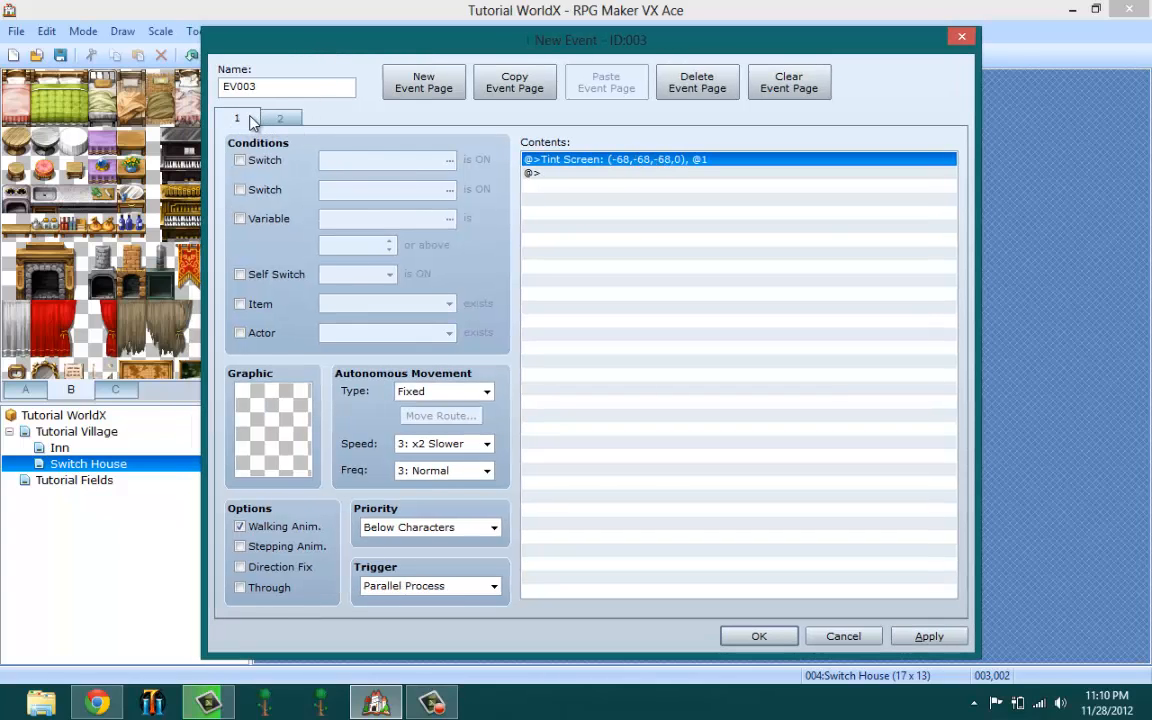
click(276, 121)
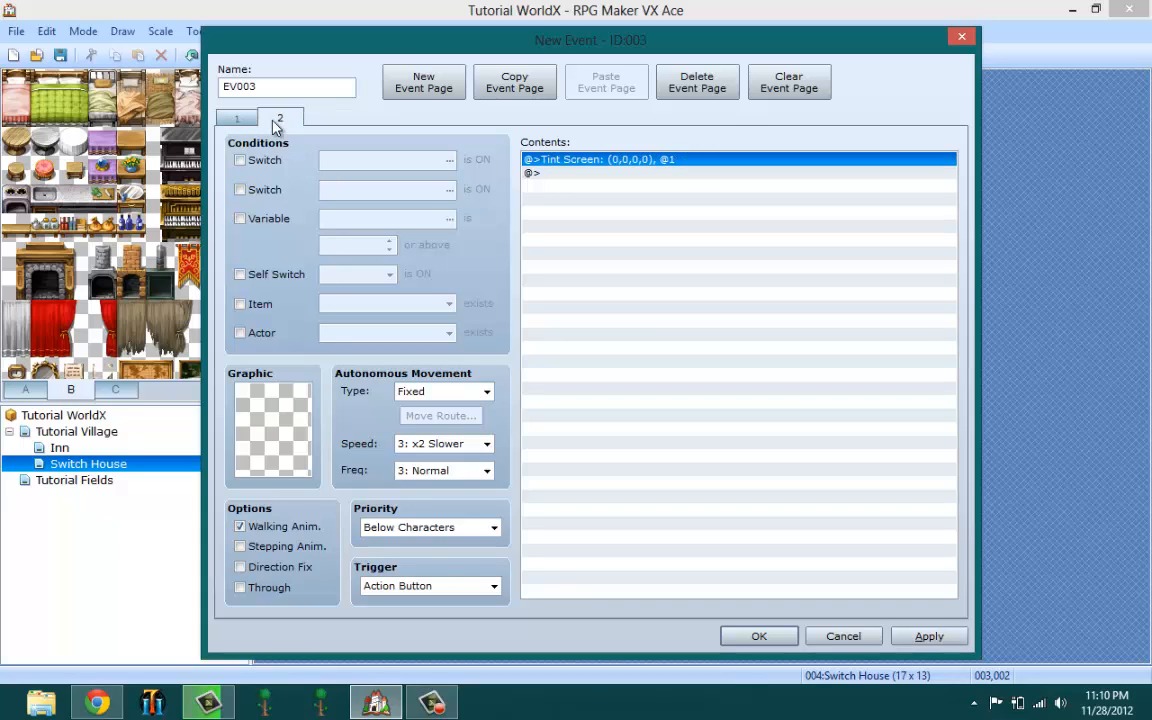
click(244, 124)
click(270, 121)
click(252, 121)
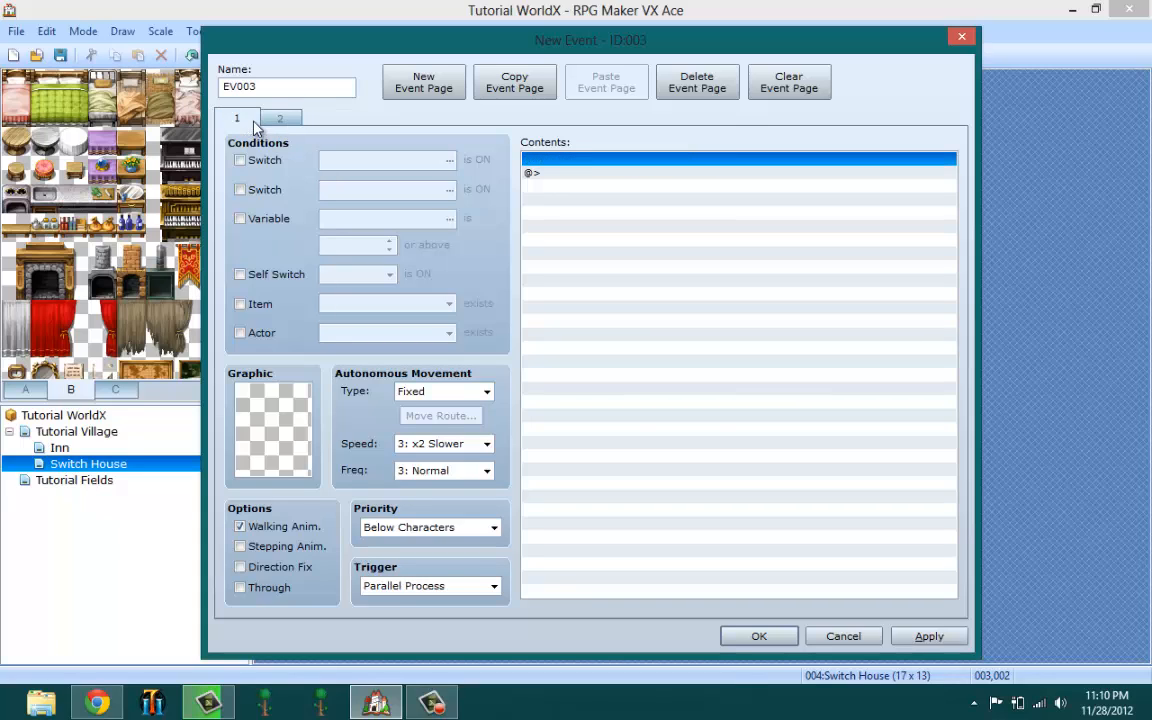
click(274, 121)
click(249, 121)
click(280, 121)
click(246, 121)
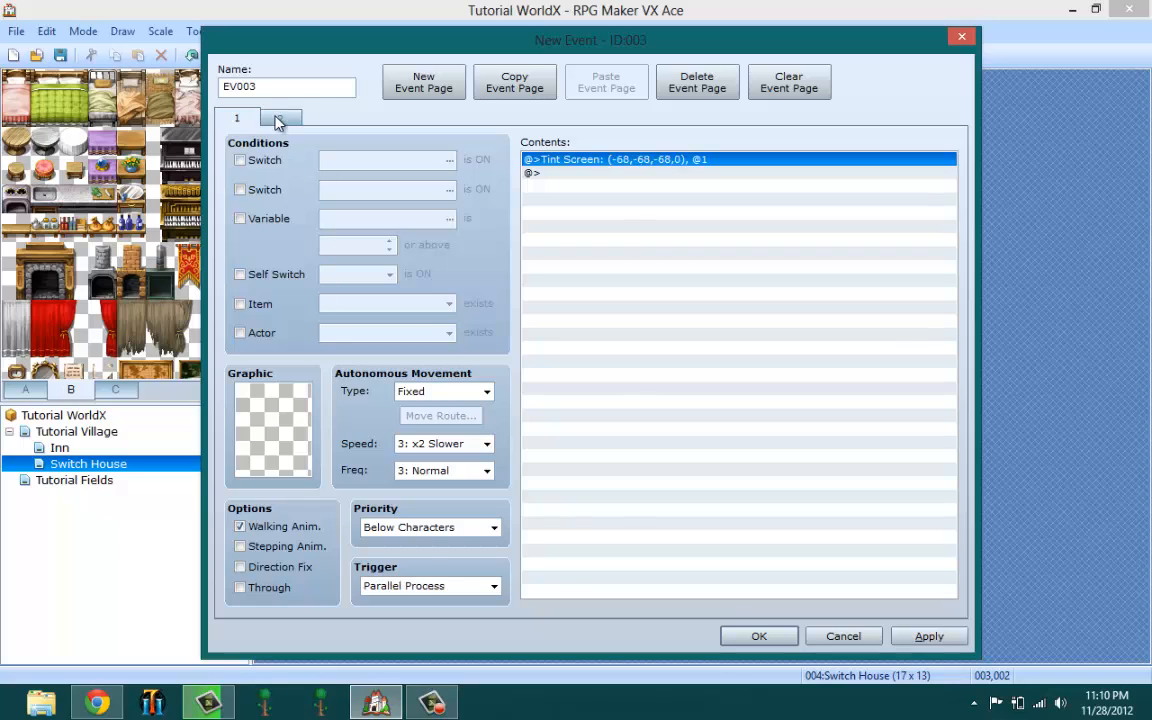
click(272, 121)
click(250, 121)
click(265, 122)
click(247, 120)
click(285, 119)
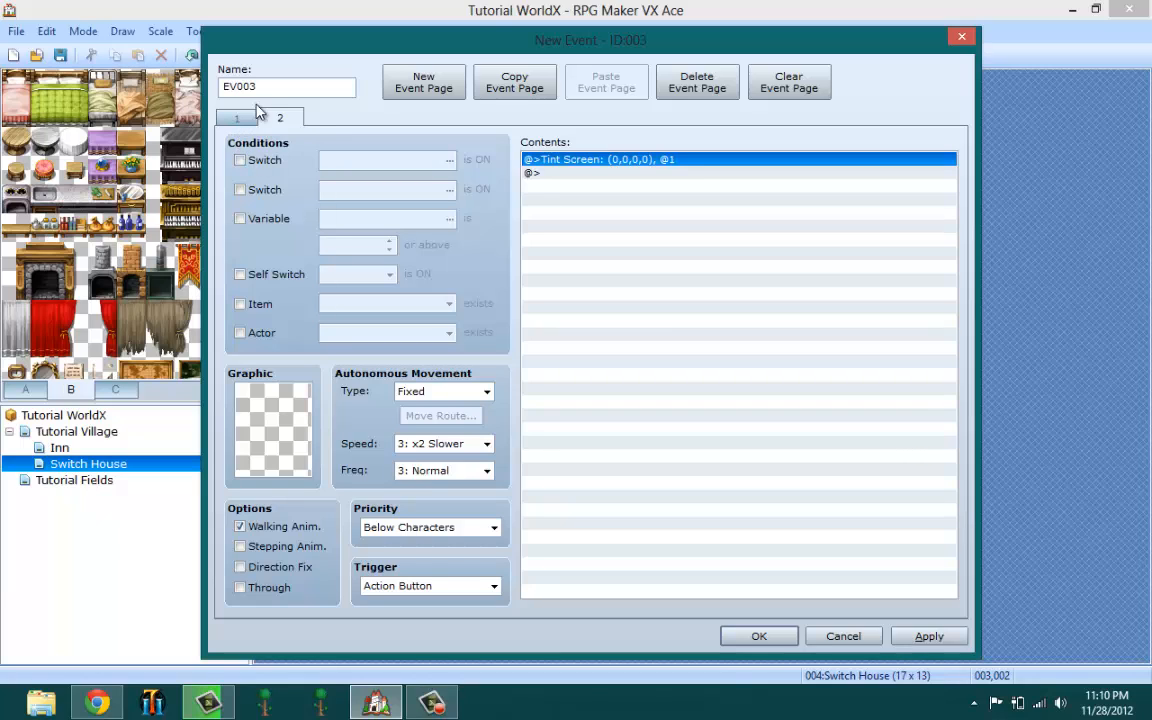
Enable the first switch condition on page 2 so that it requires 0001:LearnSwitch to be ON
click(243, 162)
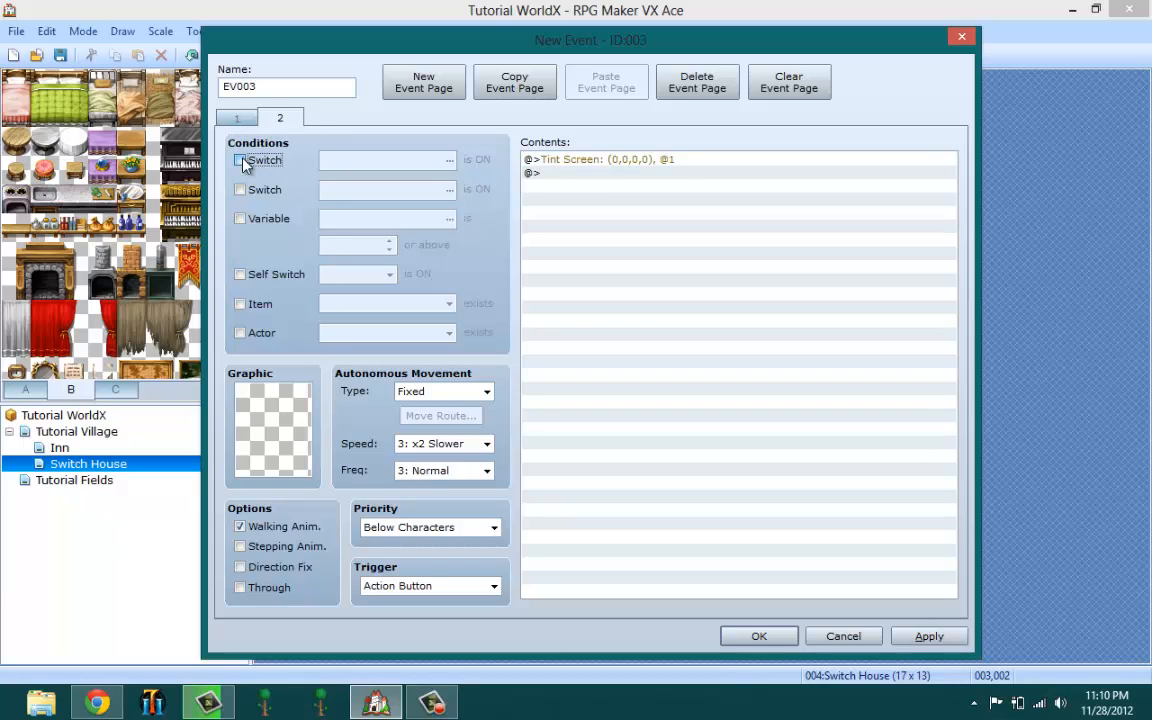
click(241, 162)
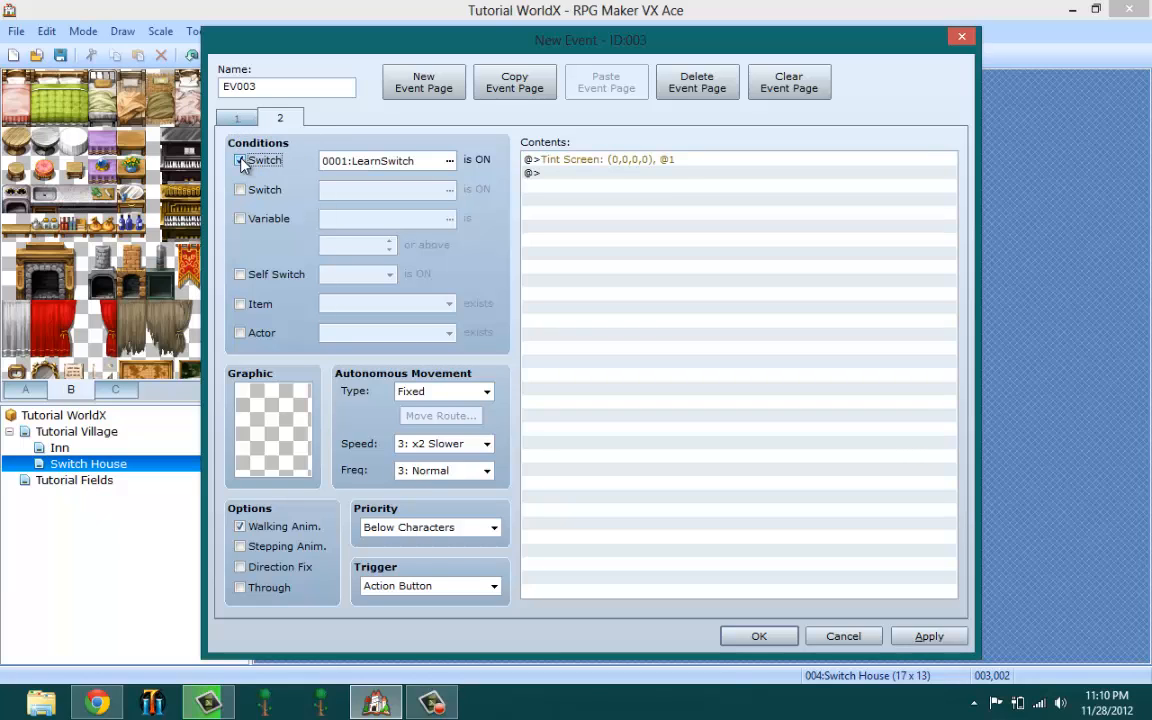
click(450, 162)
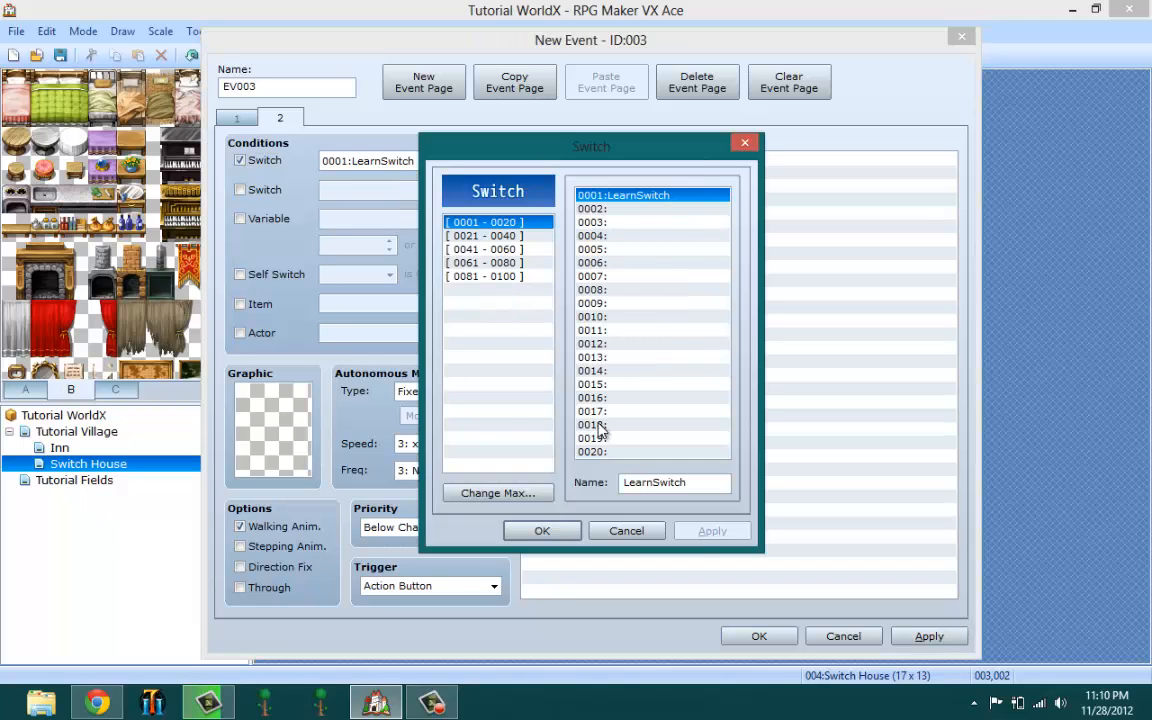
click(565, 535)
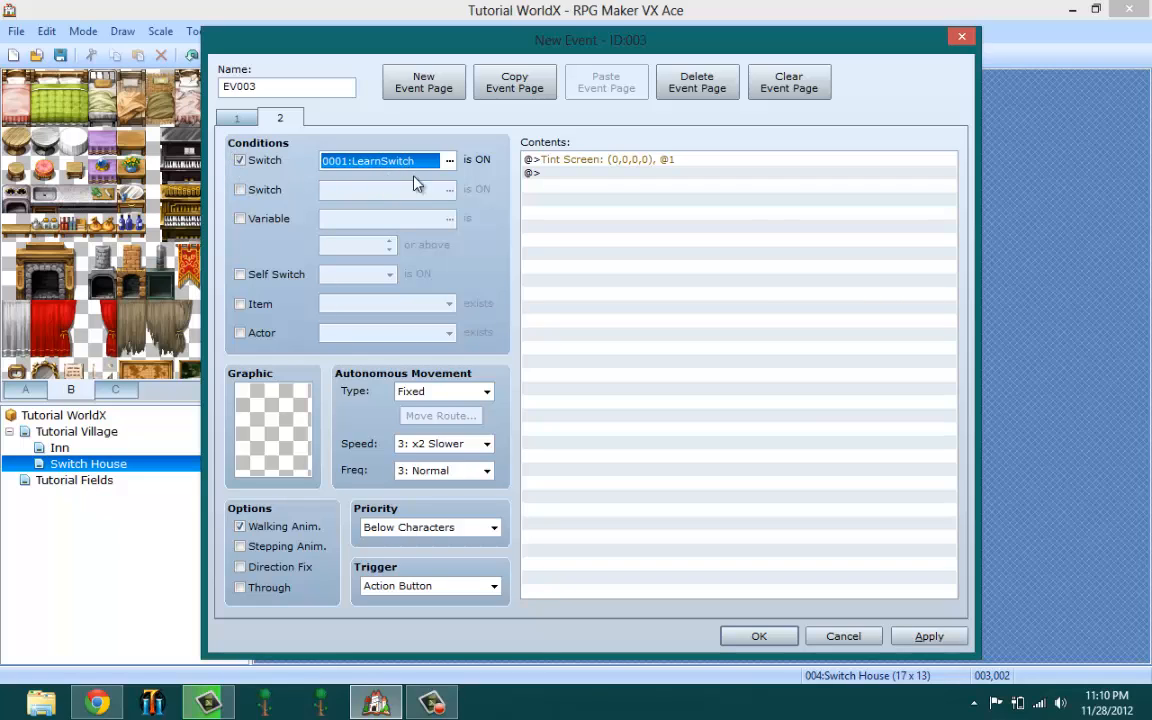
Set the trigger of page 2 to Parallel Process and save the two-page tint event
click(240, 121)
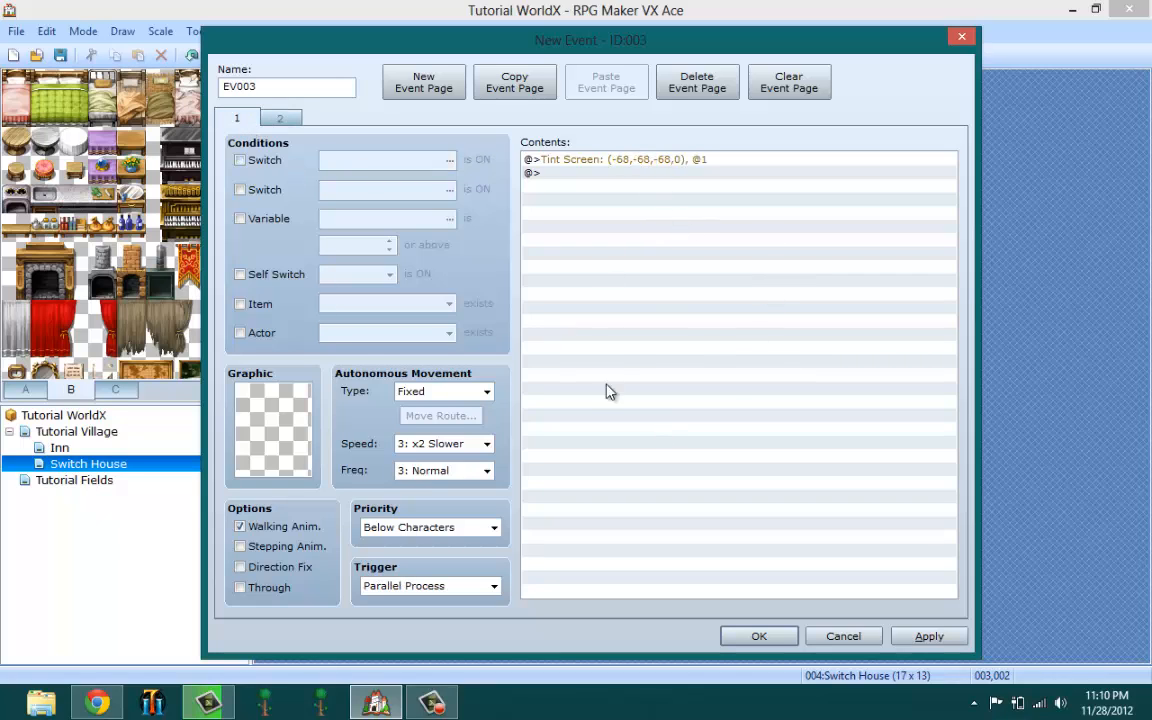
click(280, 118)
click(397, 588)
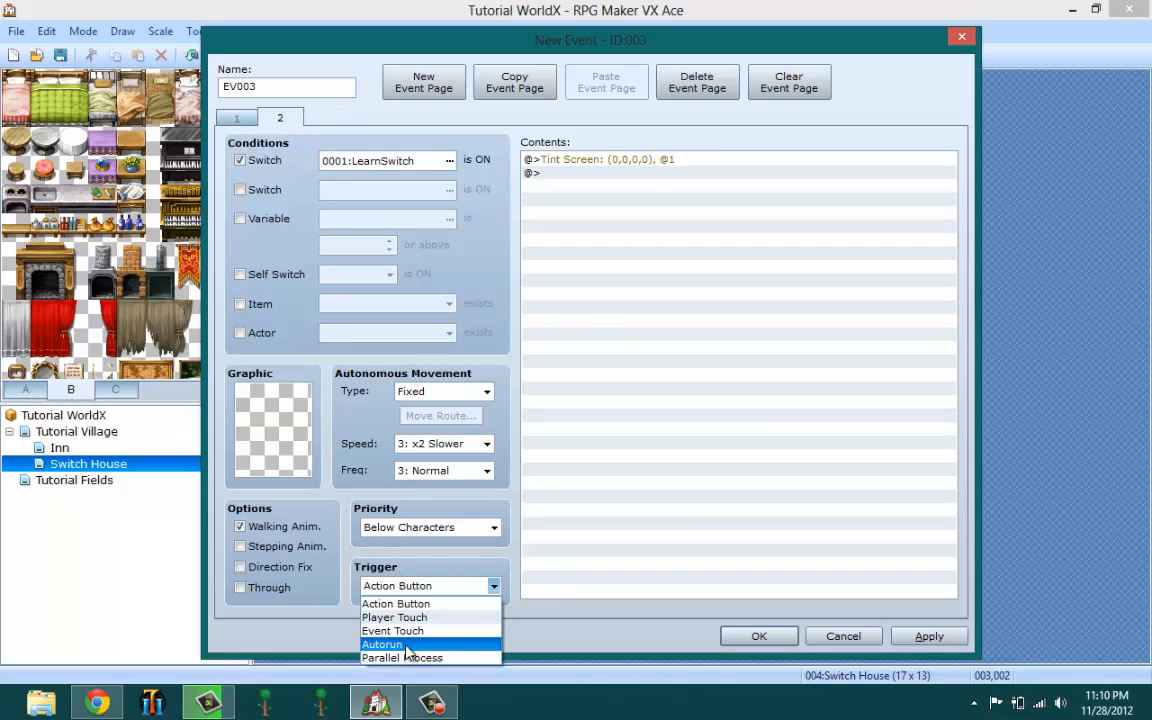
click(400, 658)
click(676, 162)
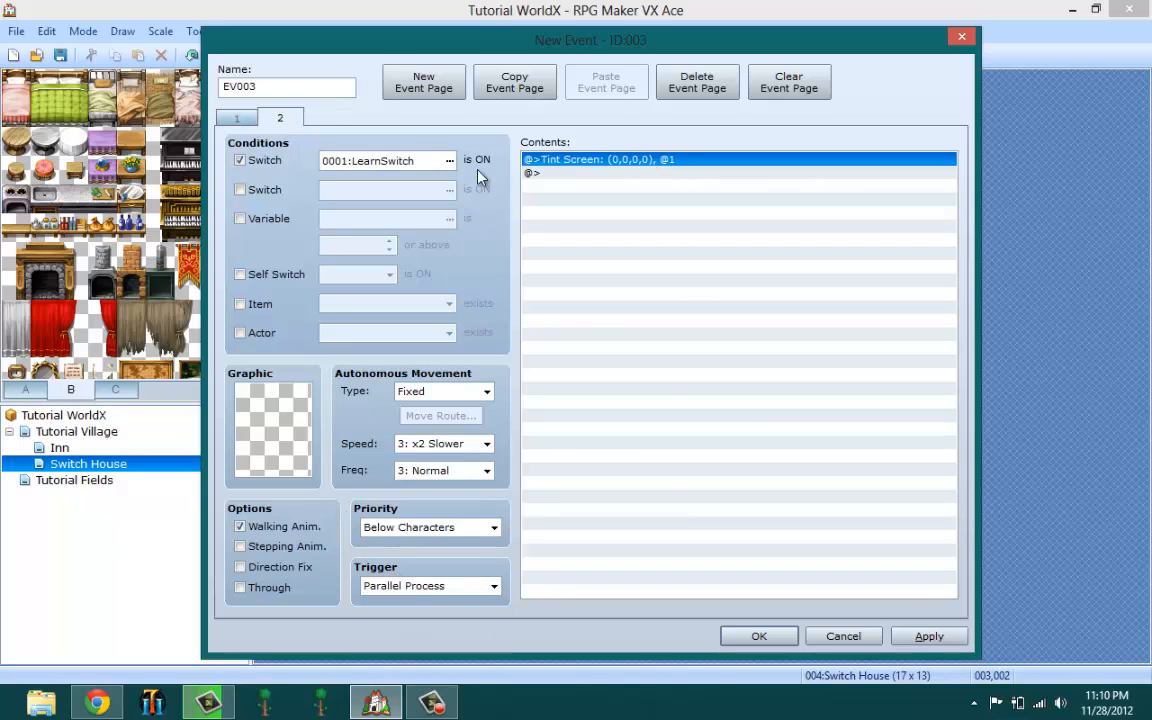
click(565, 174)
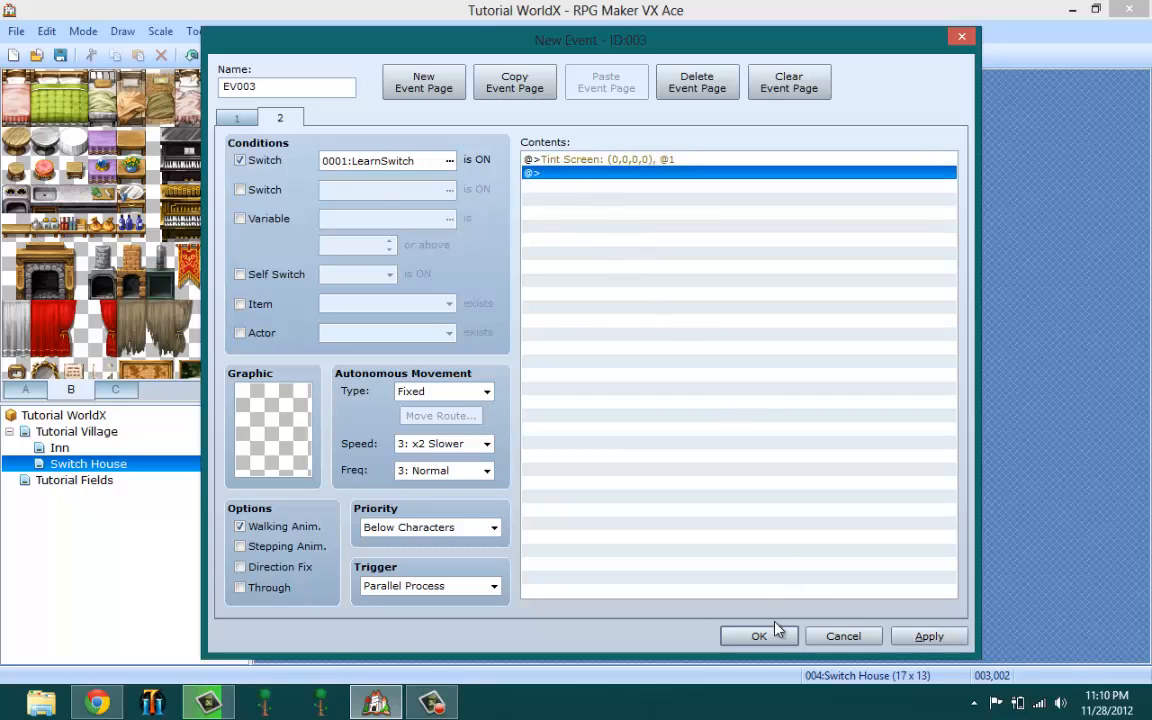
click(925, 636)
click(795, 637)
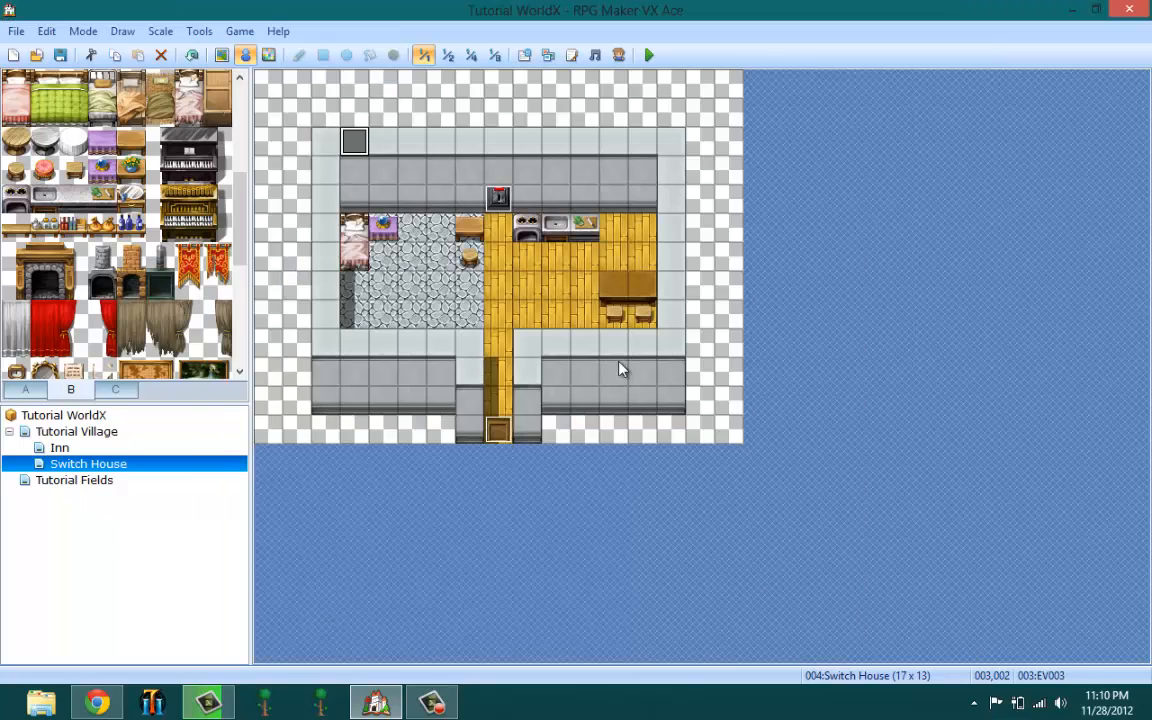
Add a Control Switches command to the Switch House lever event that turns 0001:LearnSwitch ON
right_click(498, 200)
click(527, 220)
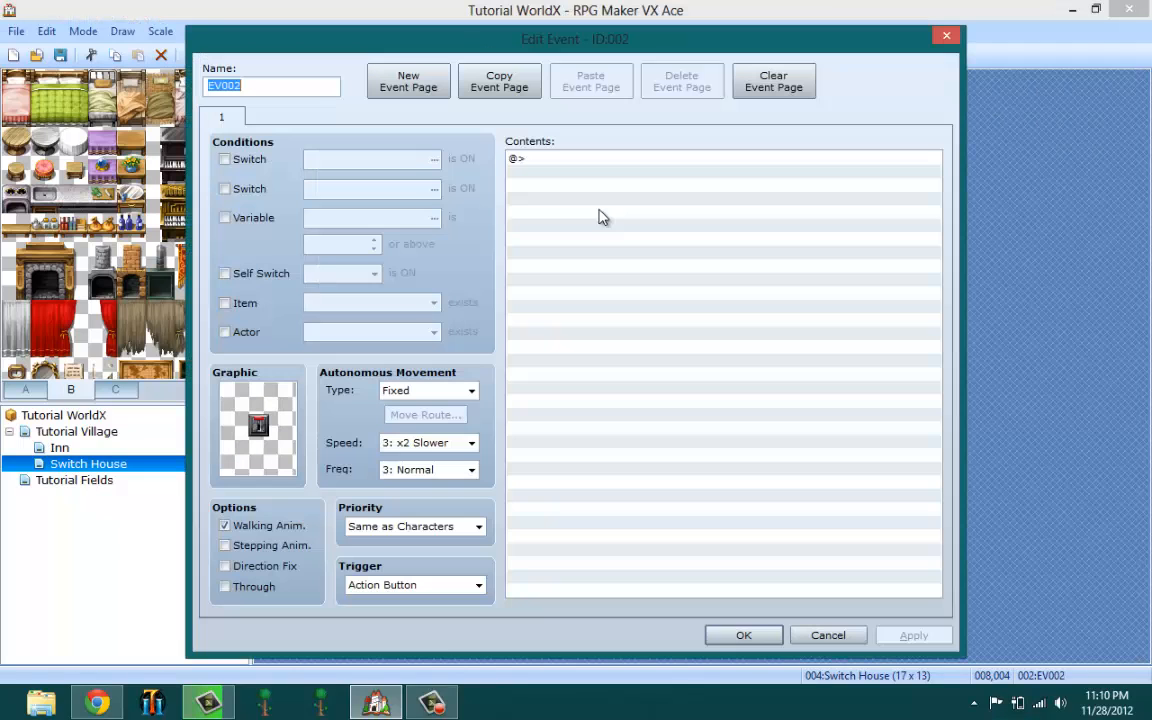
click(527, 161)
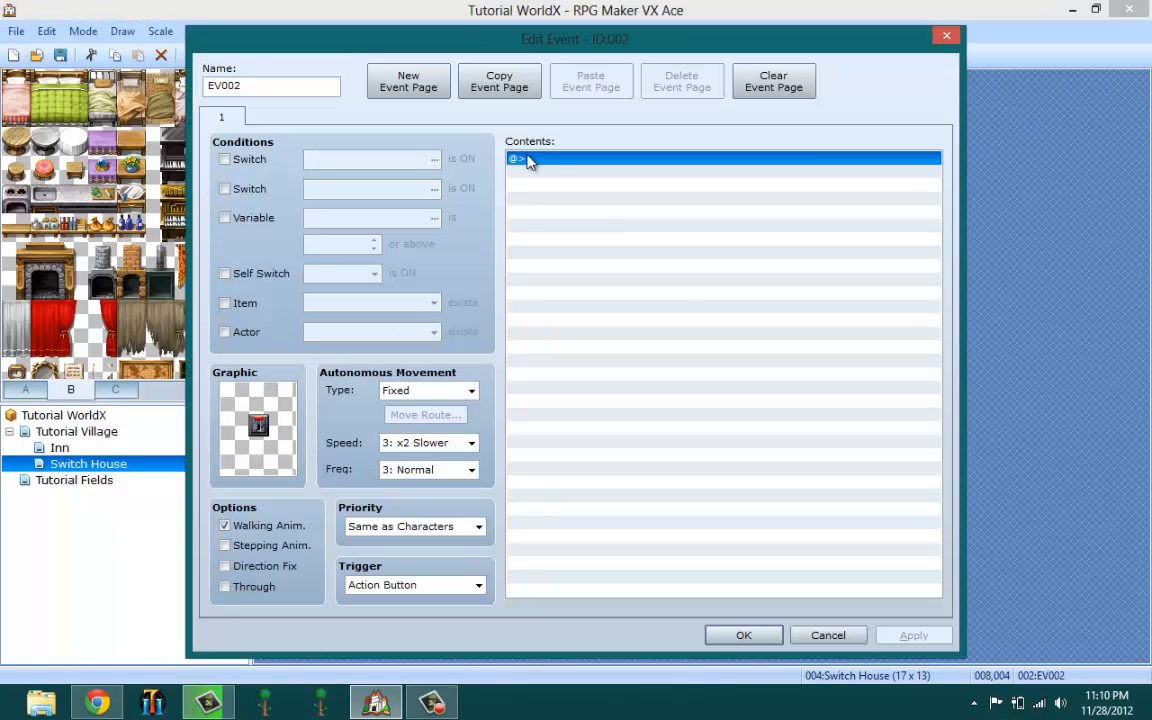
right_click(530, 162)
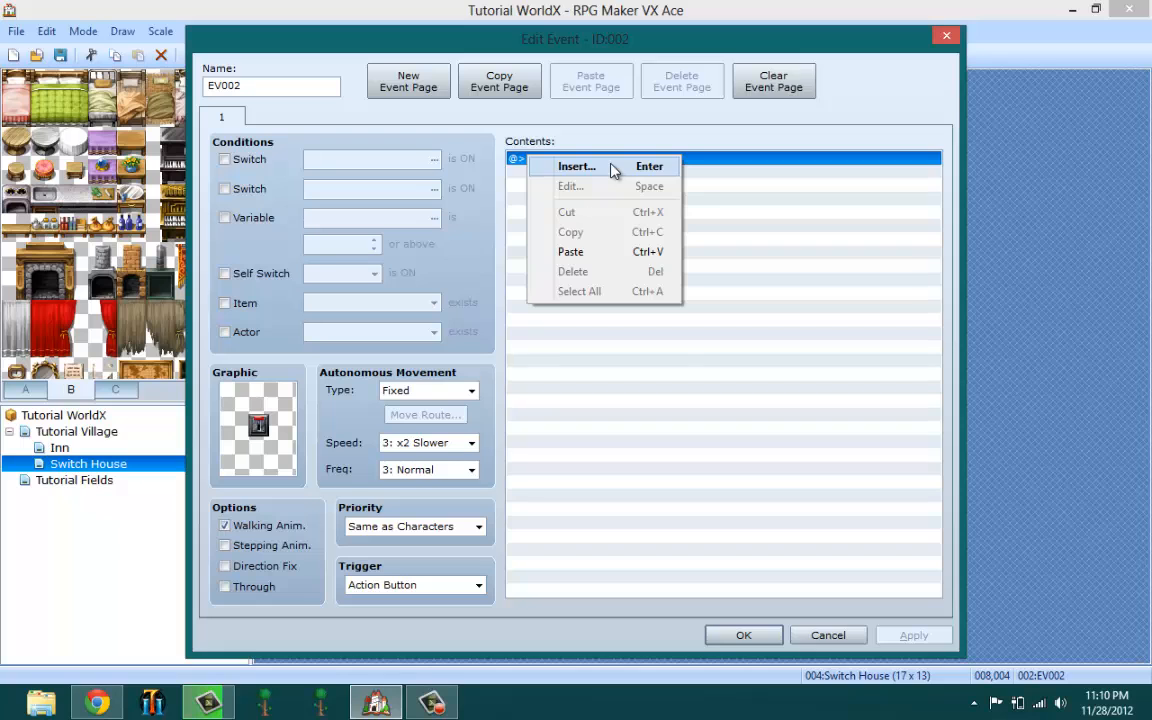
click(614, 171)
click(556, 140)
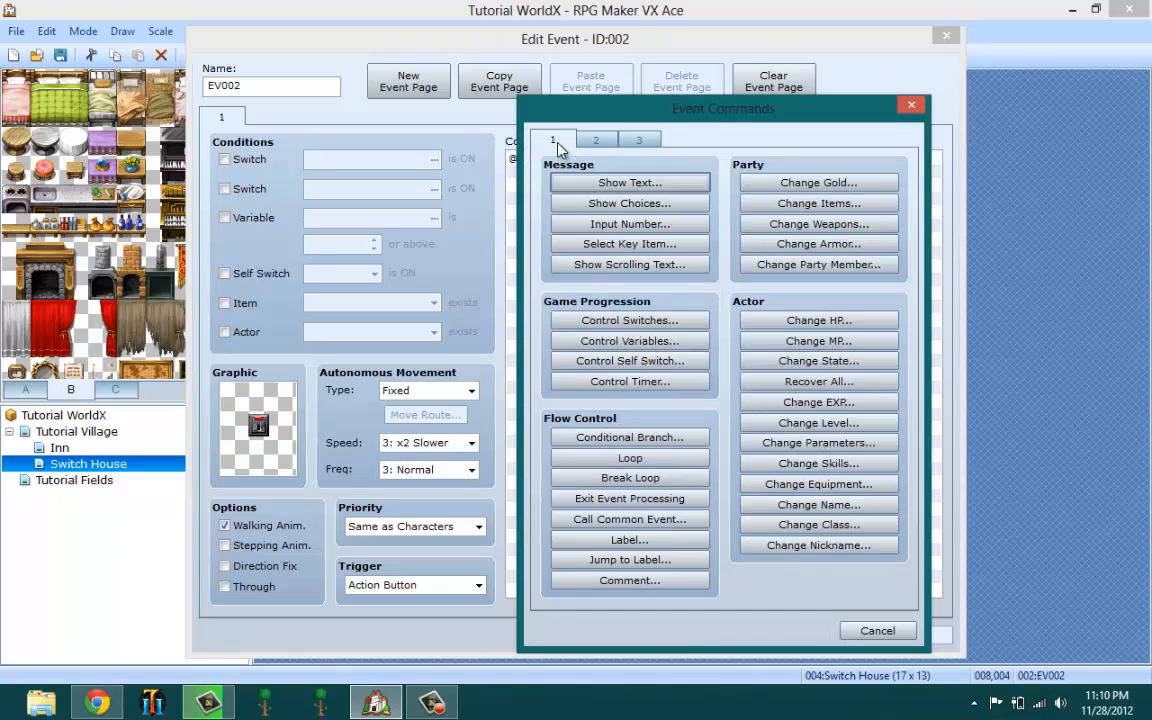
drag(640, 116, 837, 125)
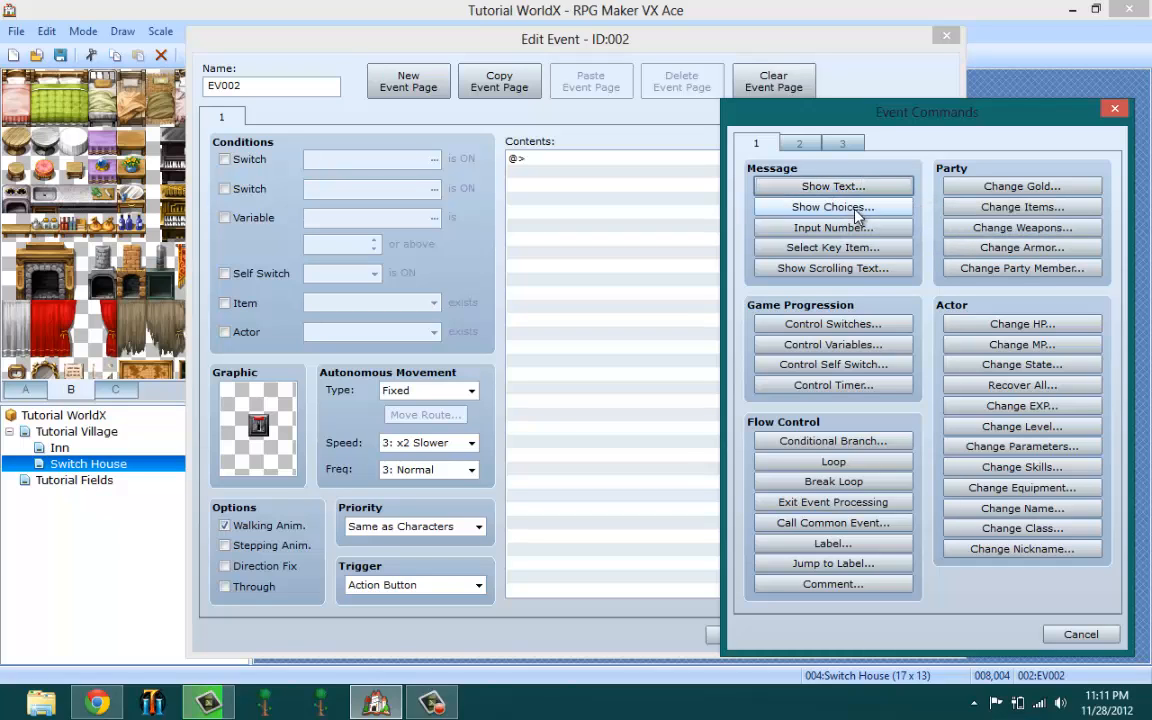
drag(893, 120, 917, 112)
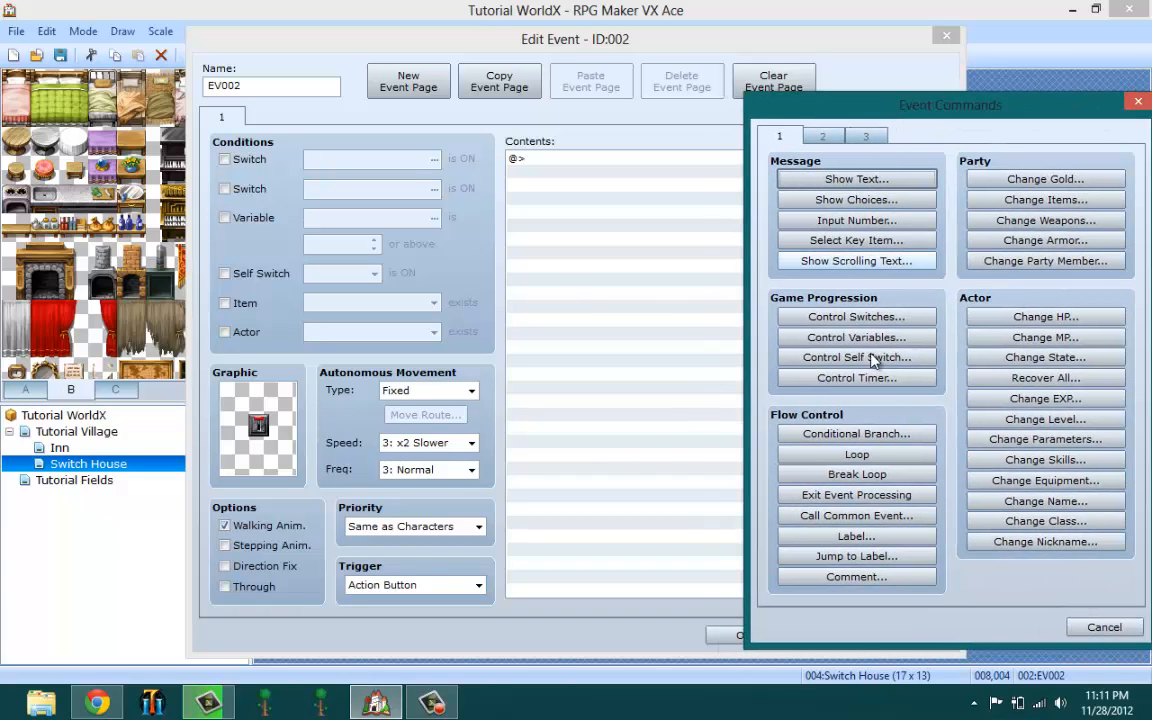
click(880, 318)
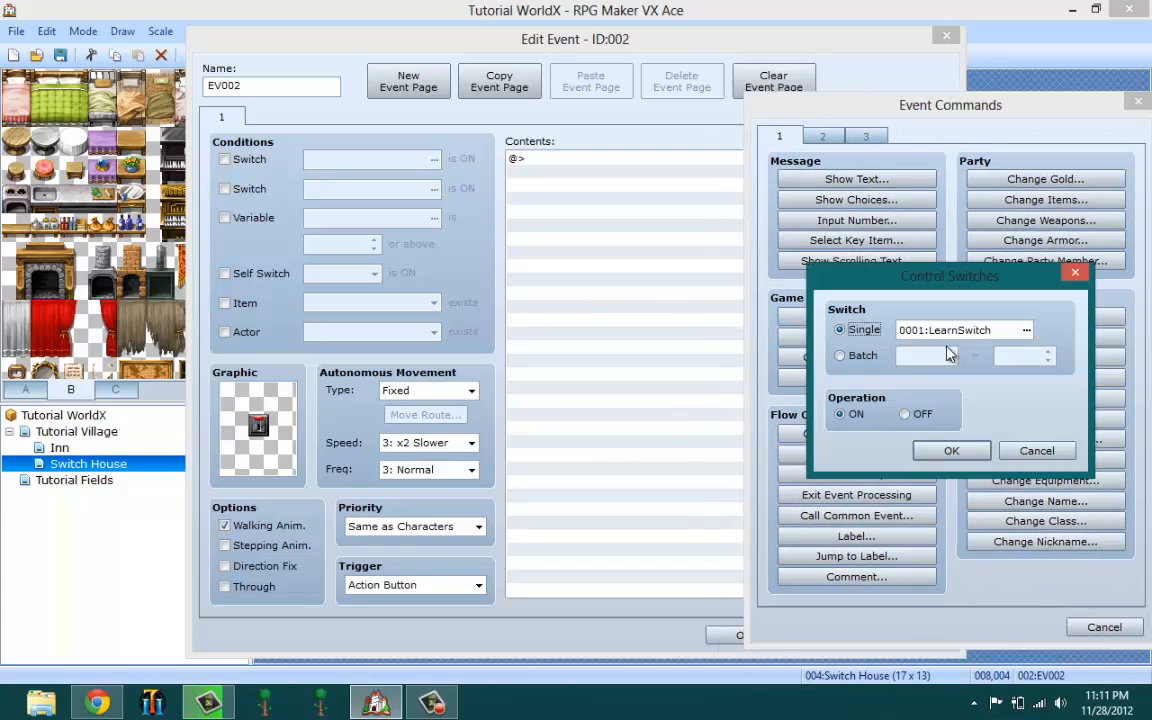
click(946, 450)
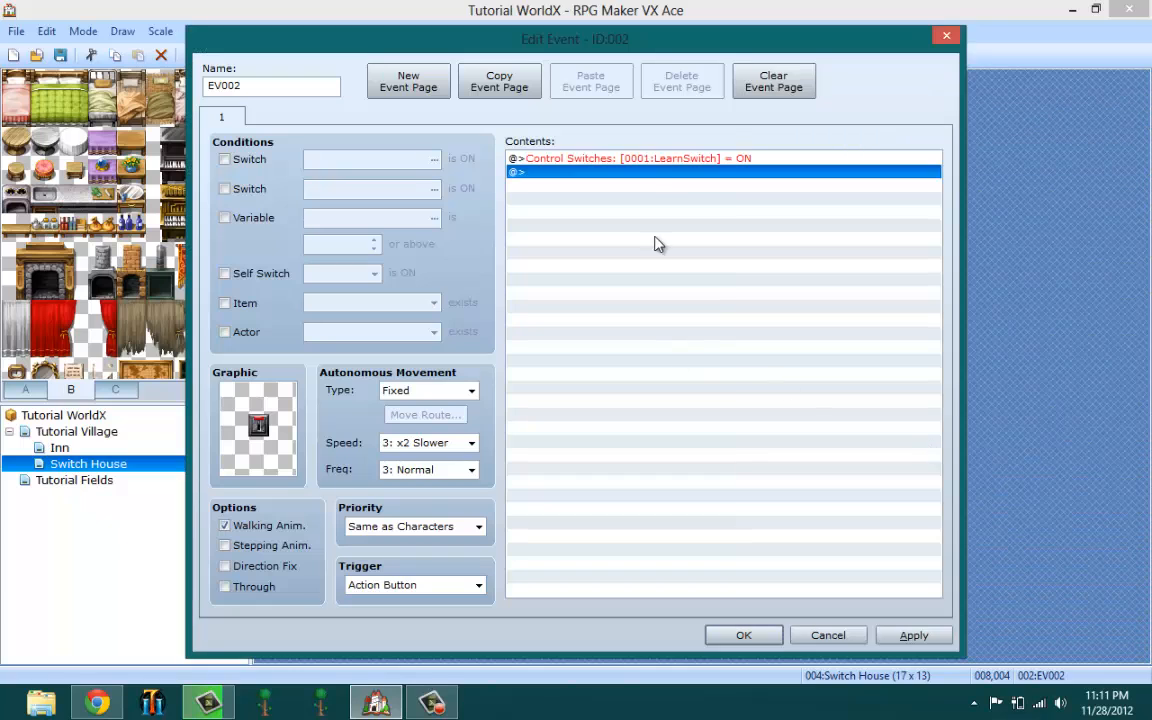
Duplicate page 1 of the lever event as page 2 and give the new page a flipped lever graphic from !Switch2
right_click(668, 160)
click(748, 238)
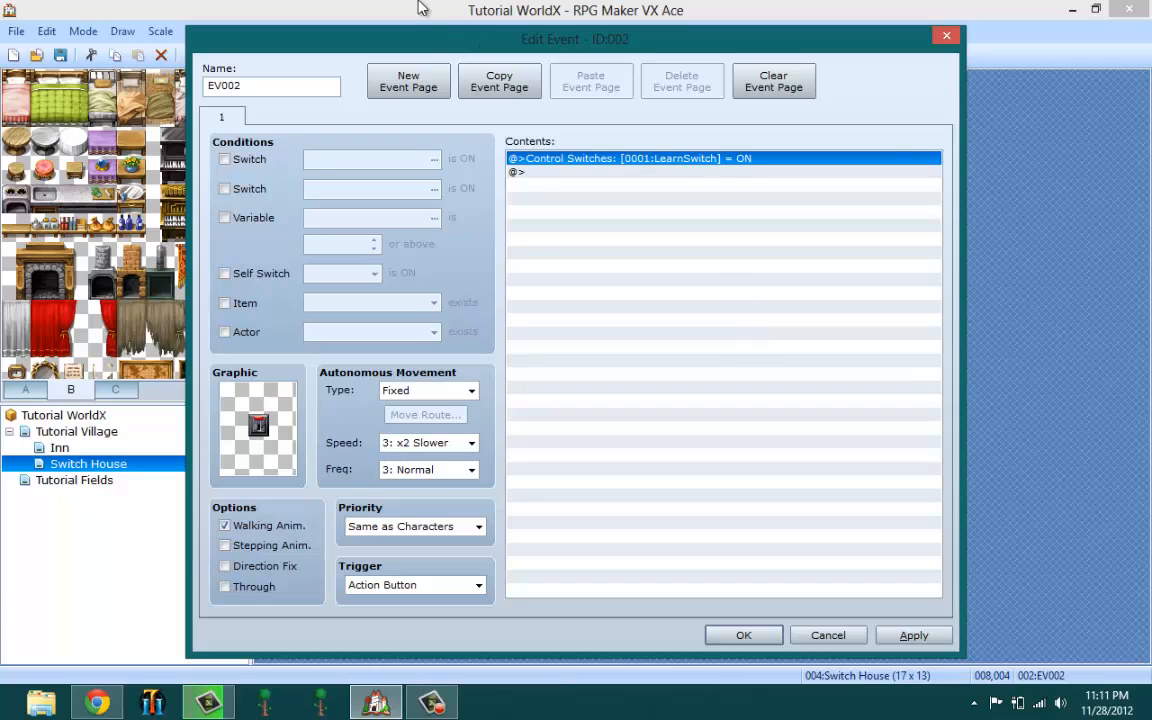
drag(640, 38, 827, 32)
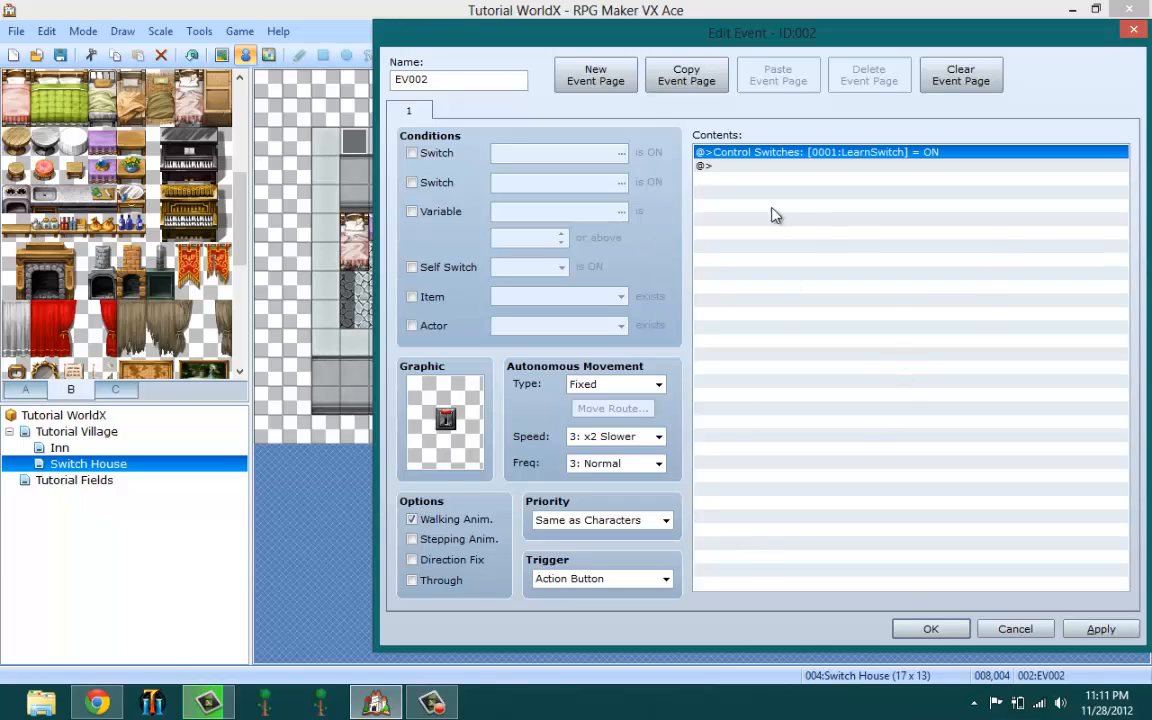
click(680, 80)
click(770, 80)
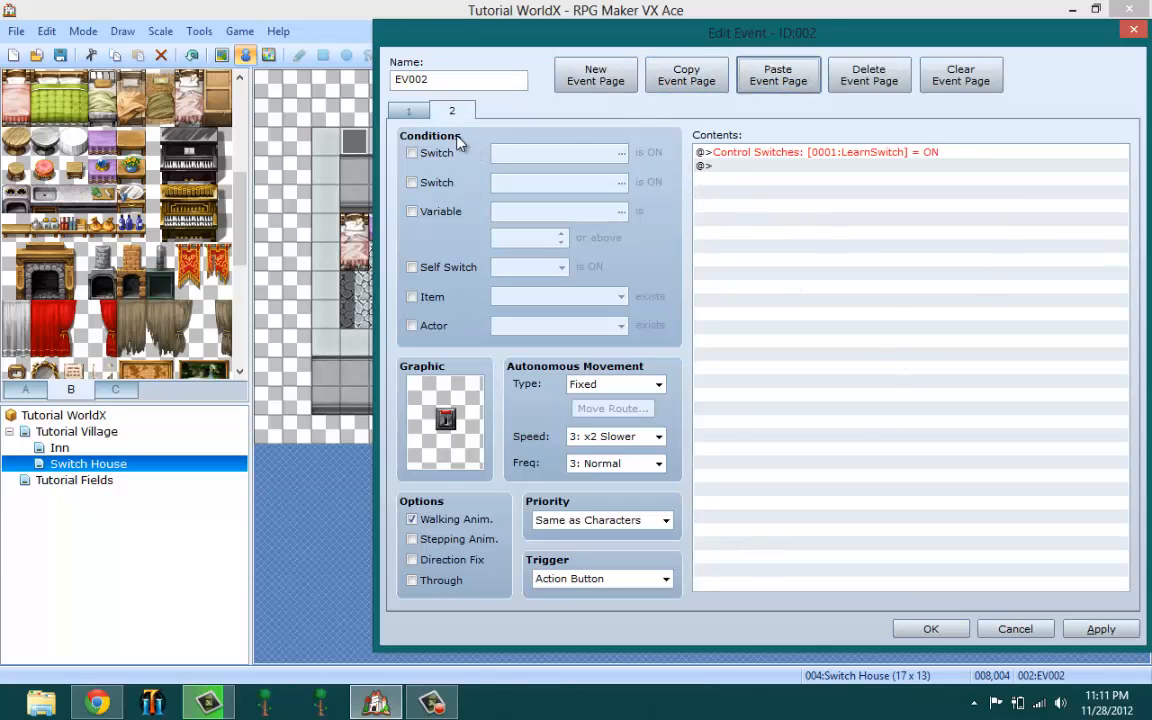
double_click(445, 418)
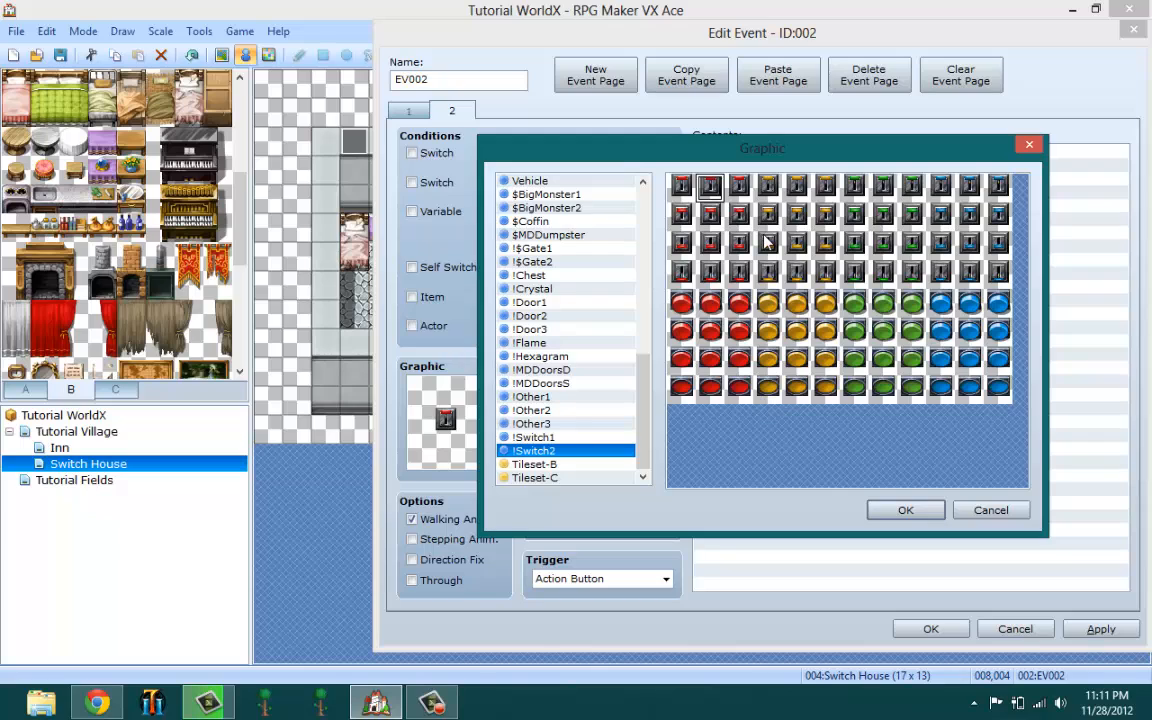
click(905, 510)
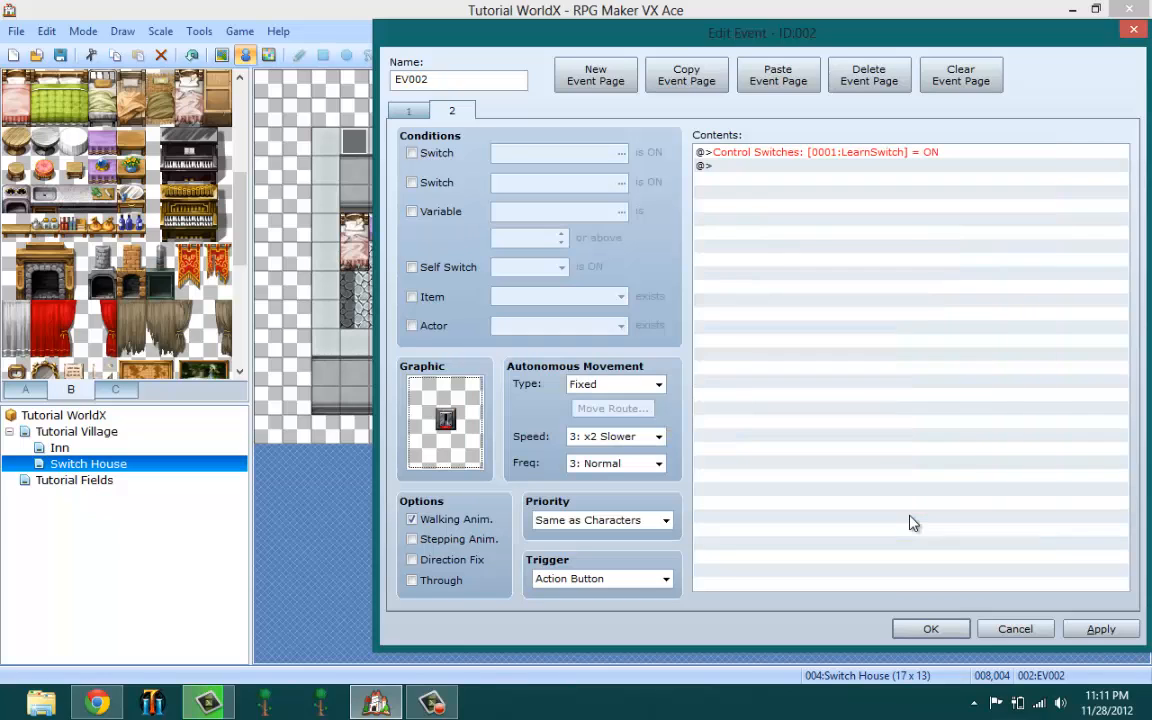
Make page 2's Control Switches command turn 0001:LearnSwitch OFF, require LearnSwitch to be ON for that page, and apply the changes
click(796, 154)
right_click(797, 155)
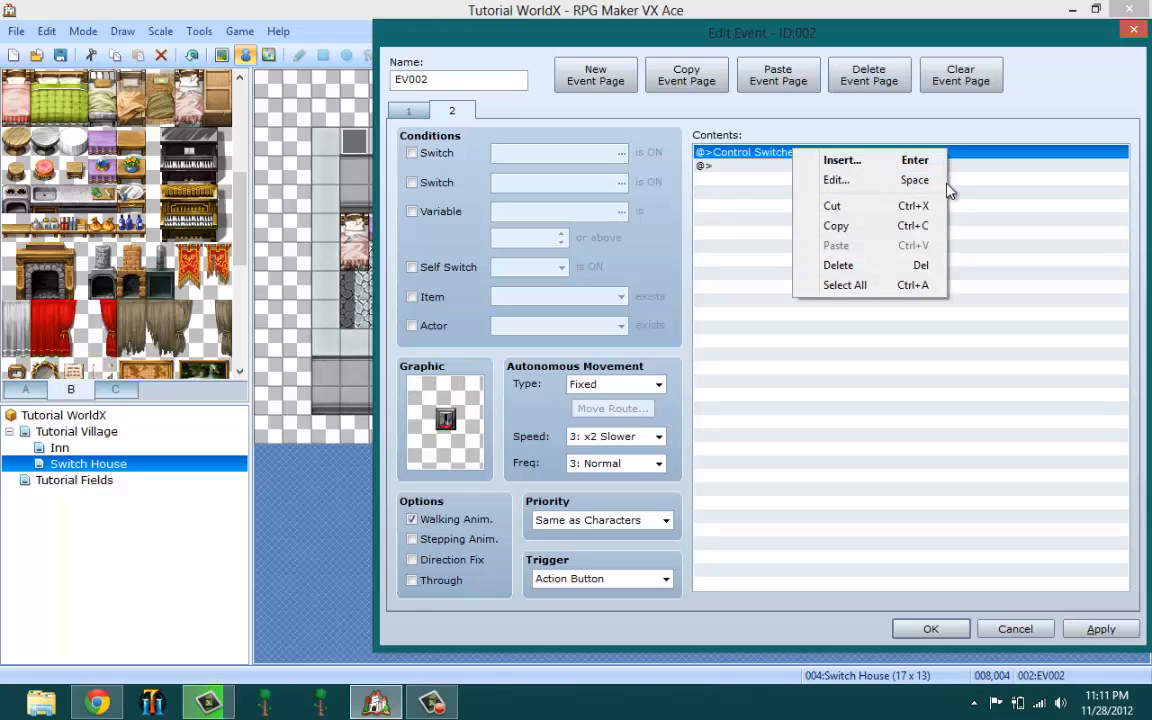
click(840, 178)
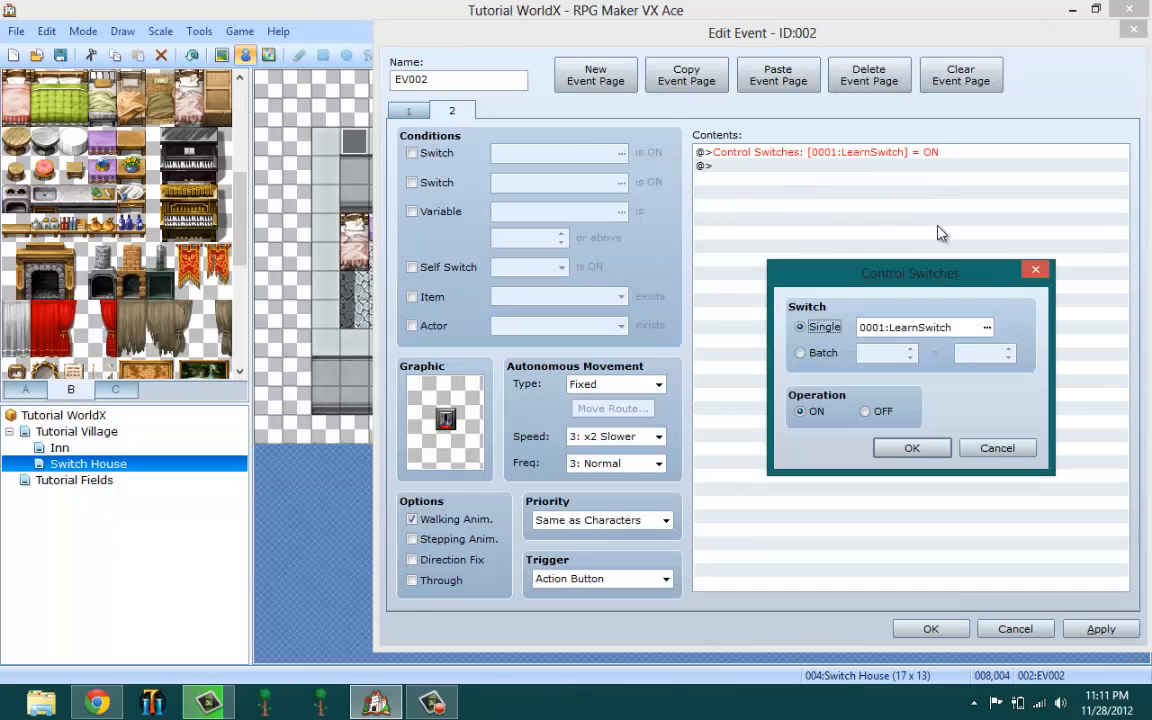
click(865, 411)
click(912, 450)
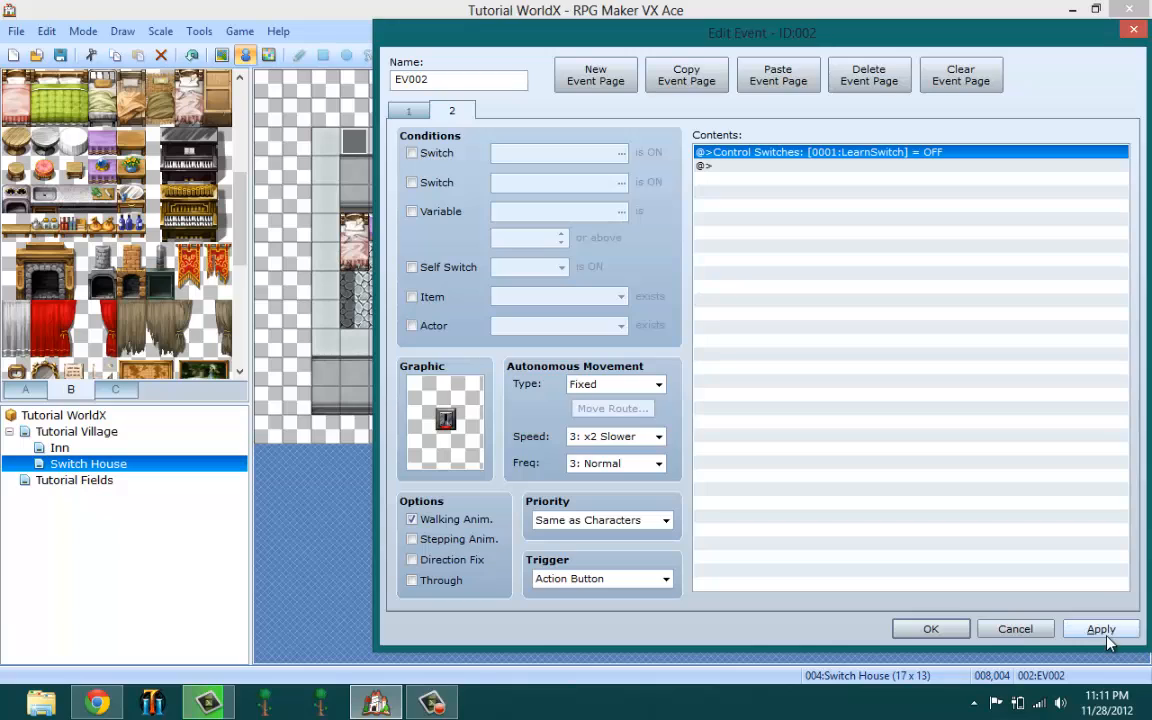
click(1101, 629)
click(411, 153)
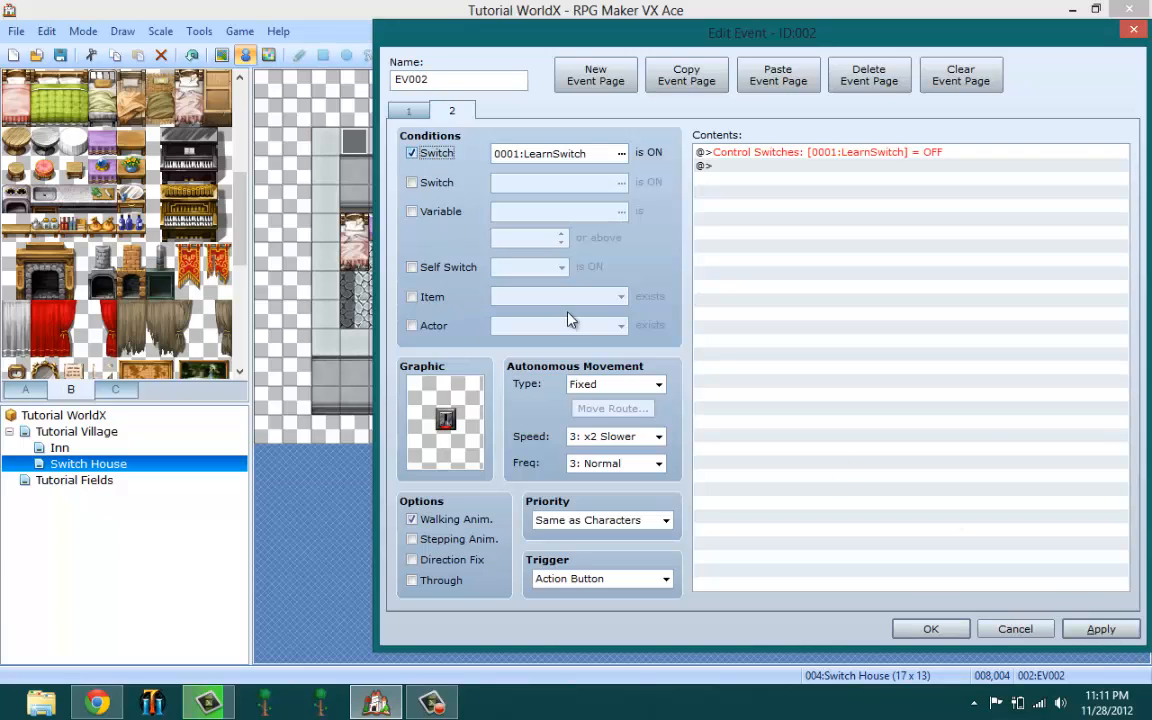
click(1100, 628)
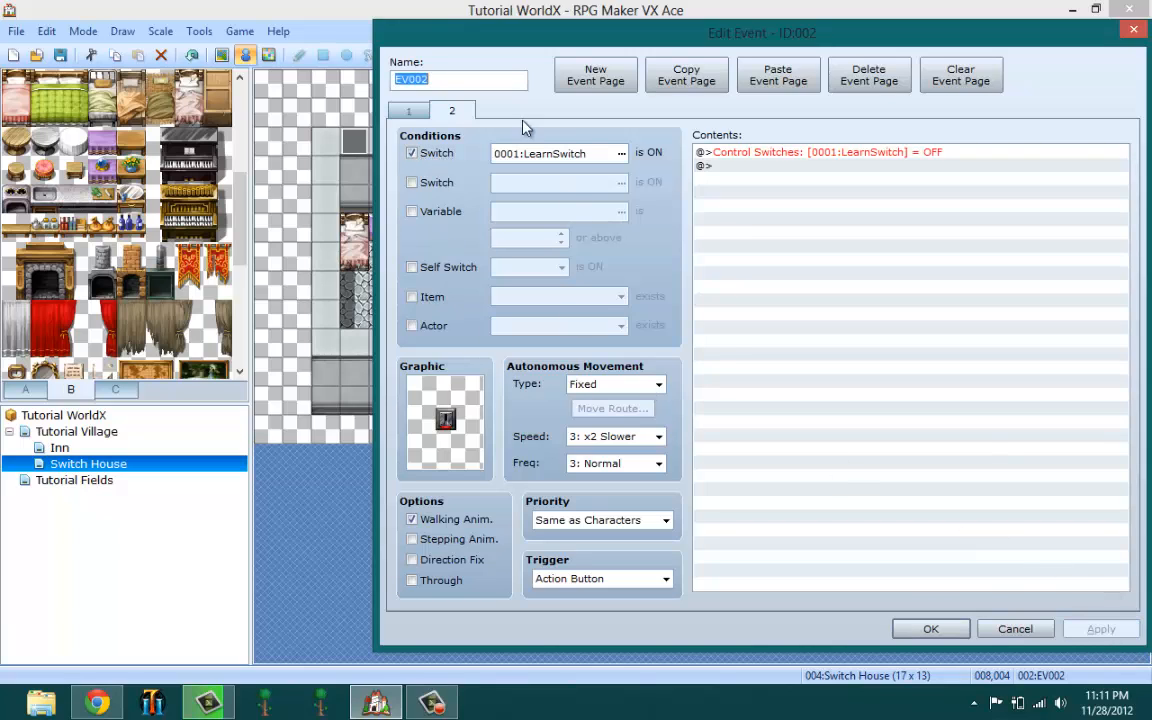
Review both pages of the lever event, comparing their switch conditions and Control Switches commands, and close the event
click(408, 110)
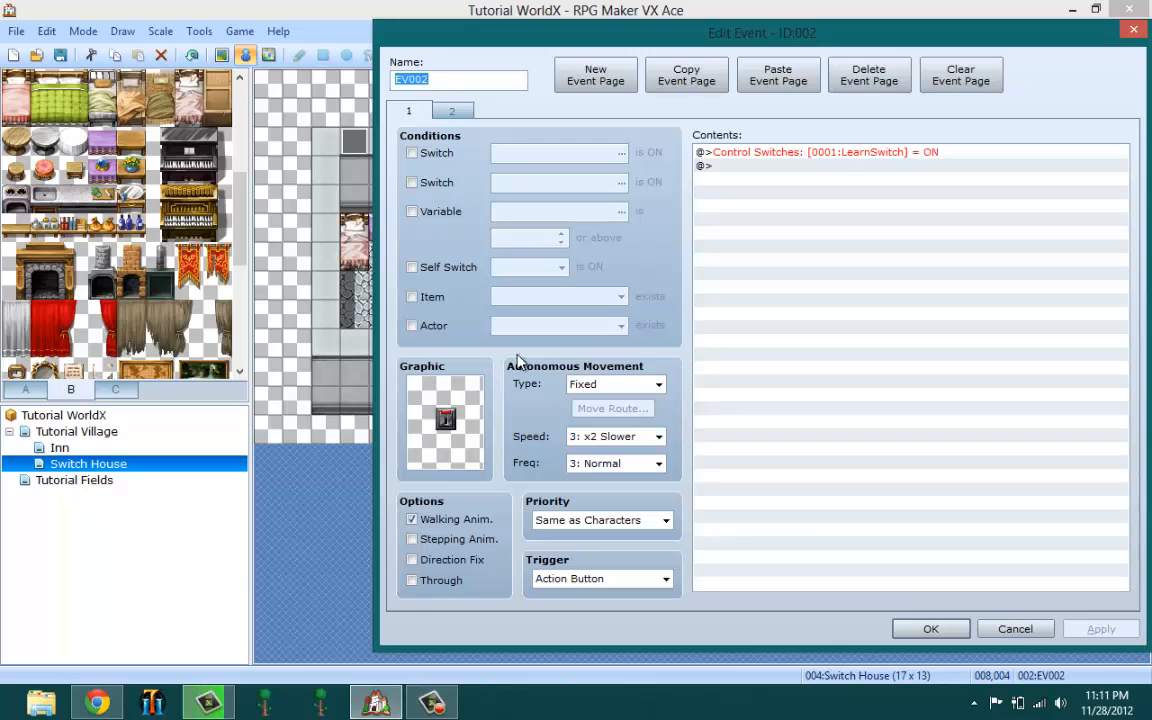
click(824, 166)
click(836, 152)
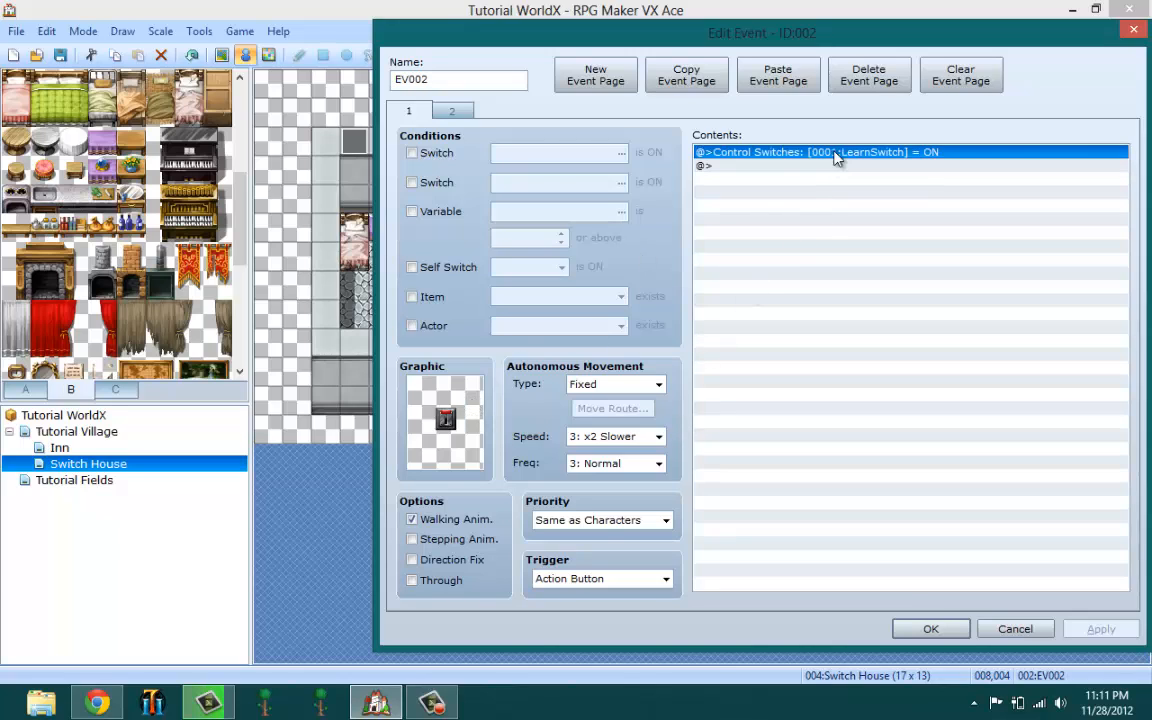
click(447, 112)
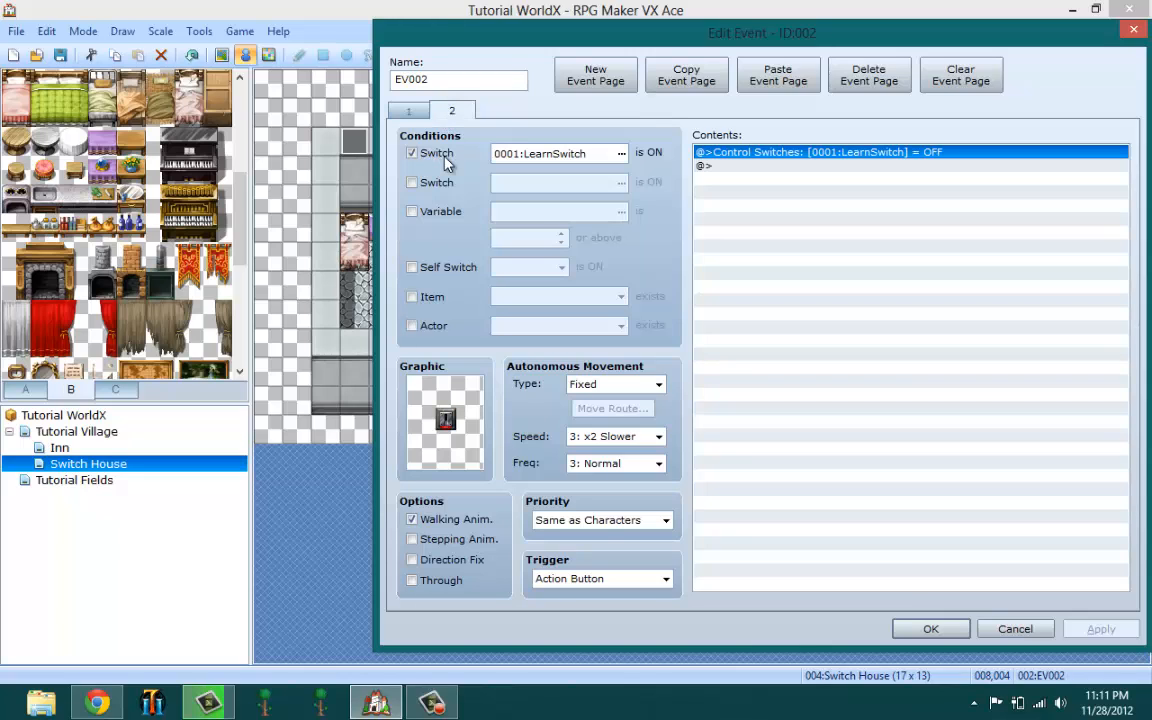
click(820, 166)
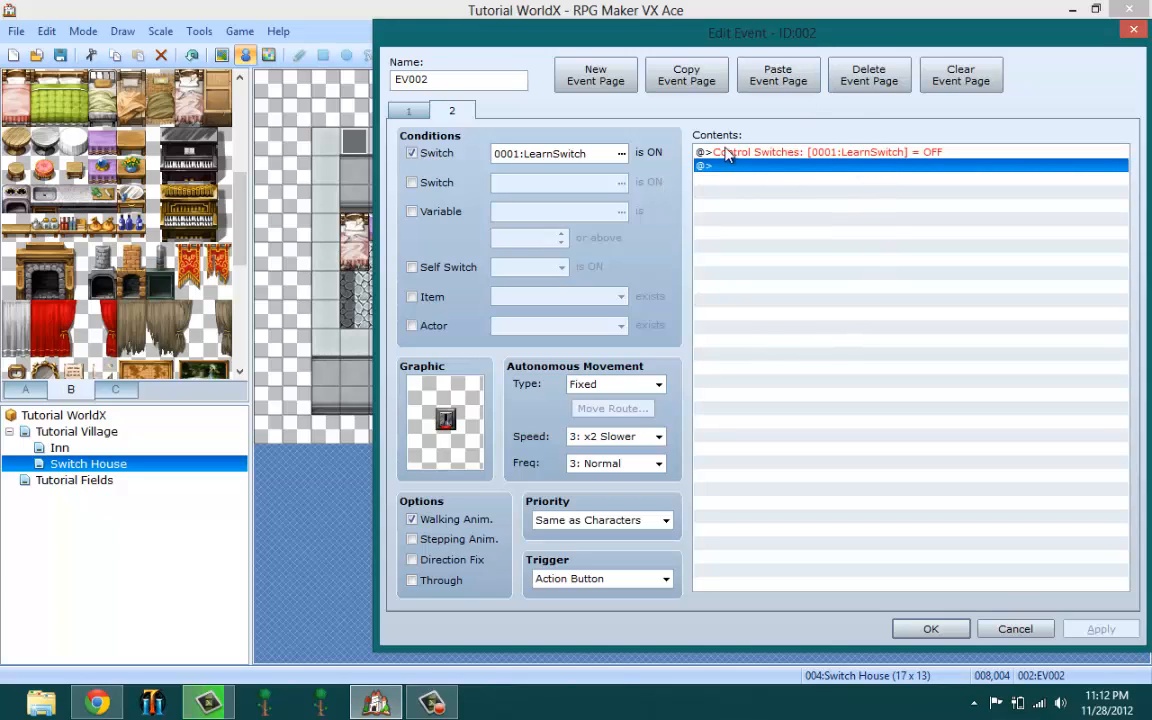
click(800, 153)
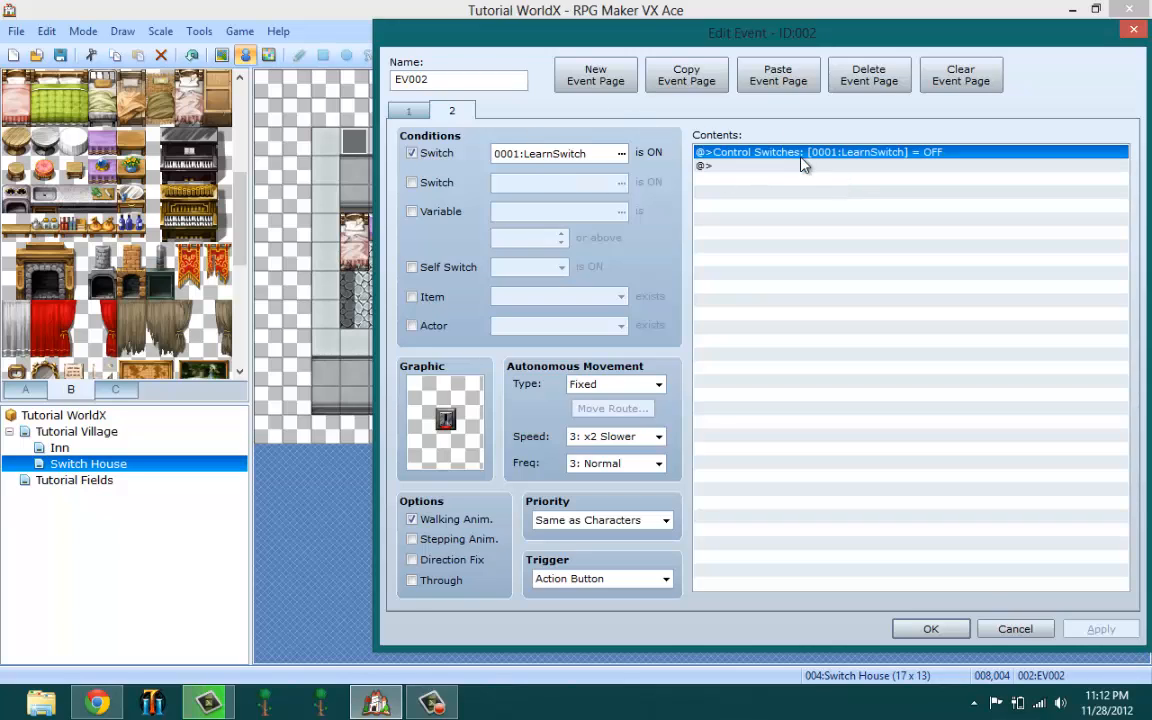
click(409, 111)
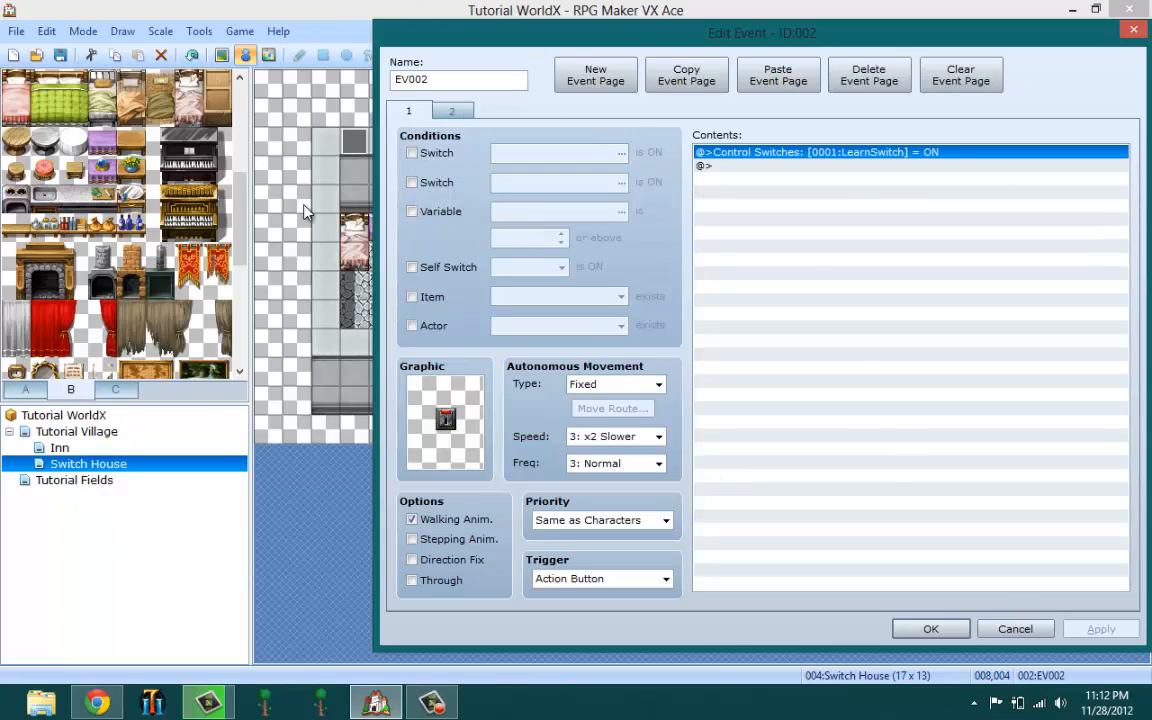
click(925, 628)
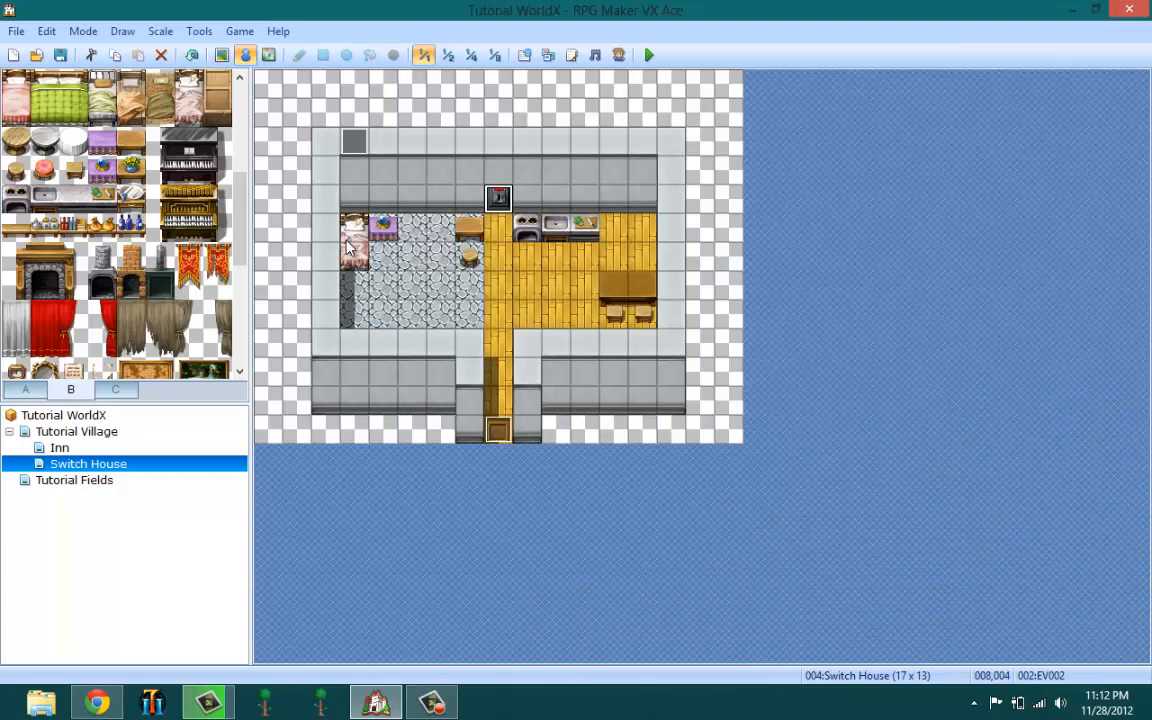
Review both pages of the screen-tint event, checking their Tint Screen commands and switch conditions, and close the event
double_click(355, 144)
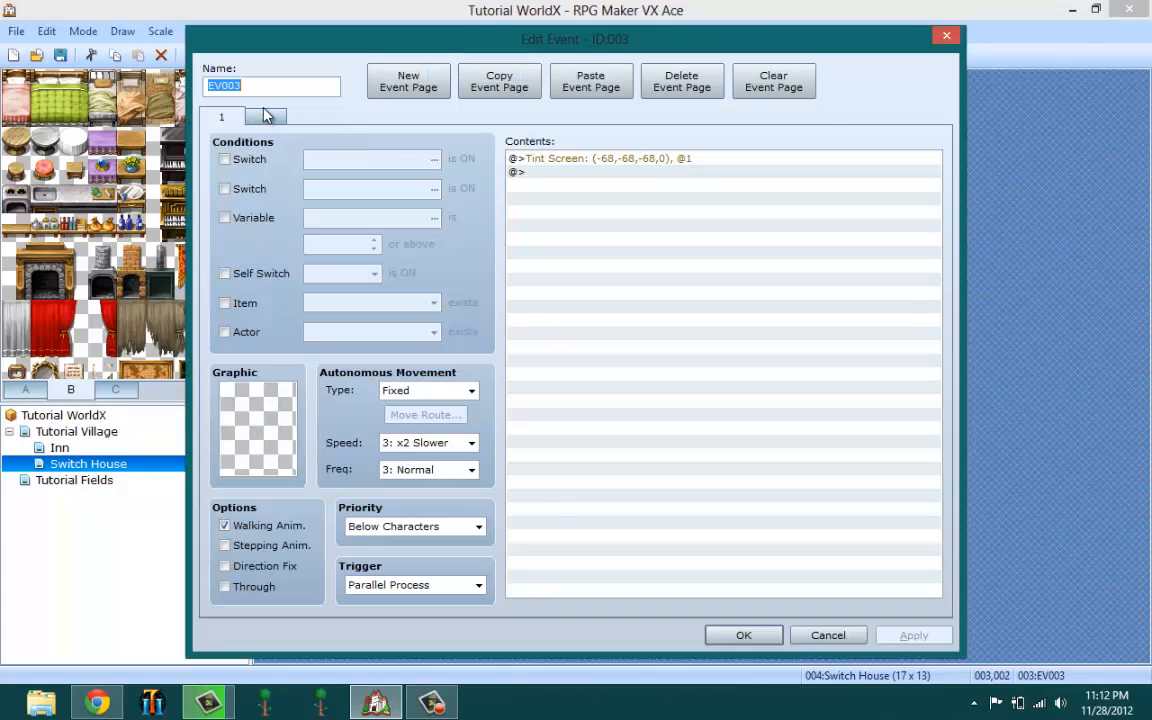
click(265, 116)
click(585, 190)
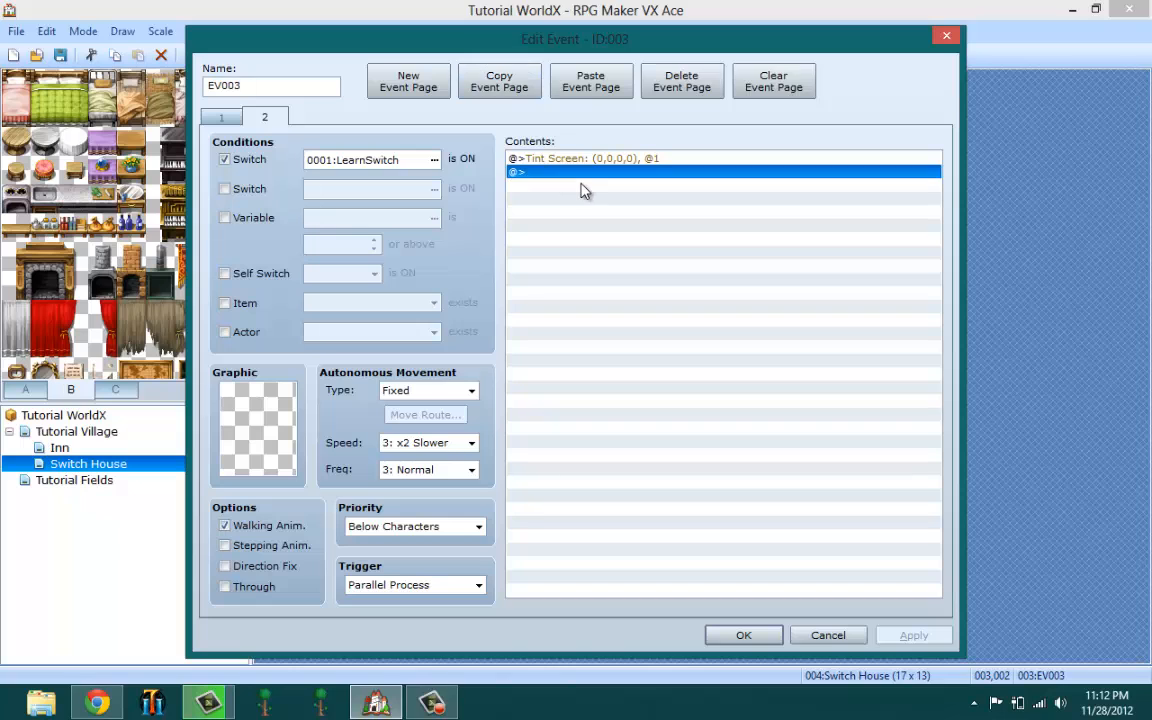
click(223, 118)
click(745, 635)
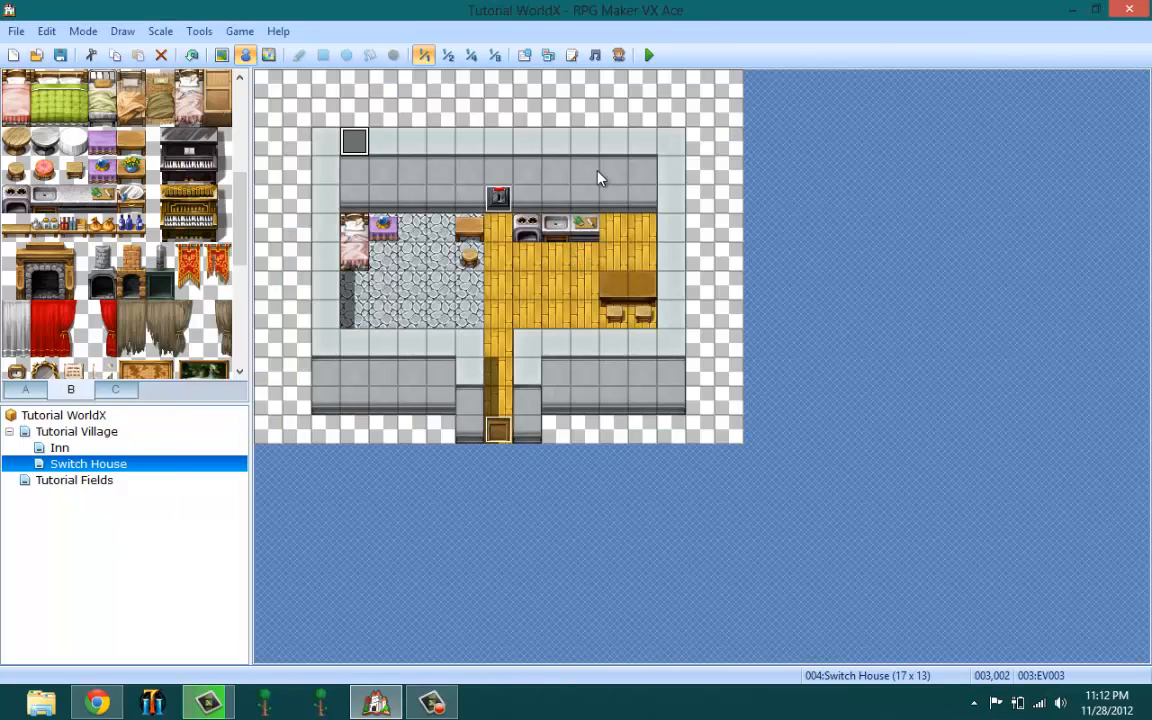
Start a playtest, saving the changes to Tutorial WorldX, and enter the game from its title screen
click(648, 55)
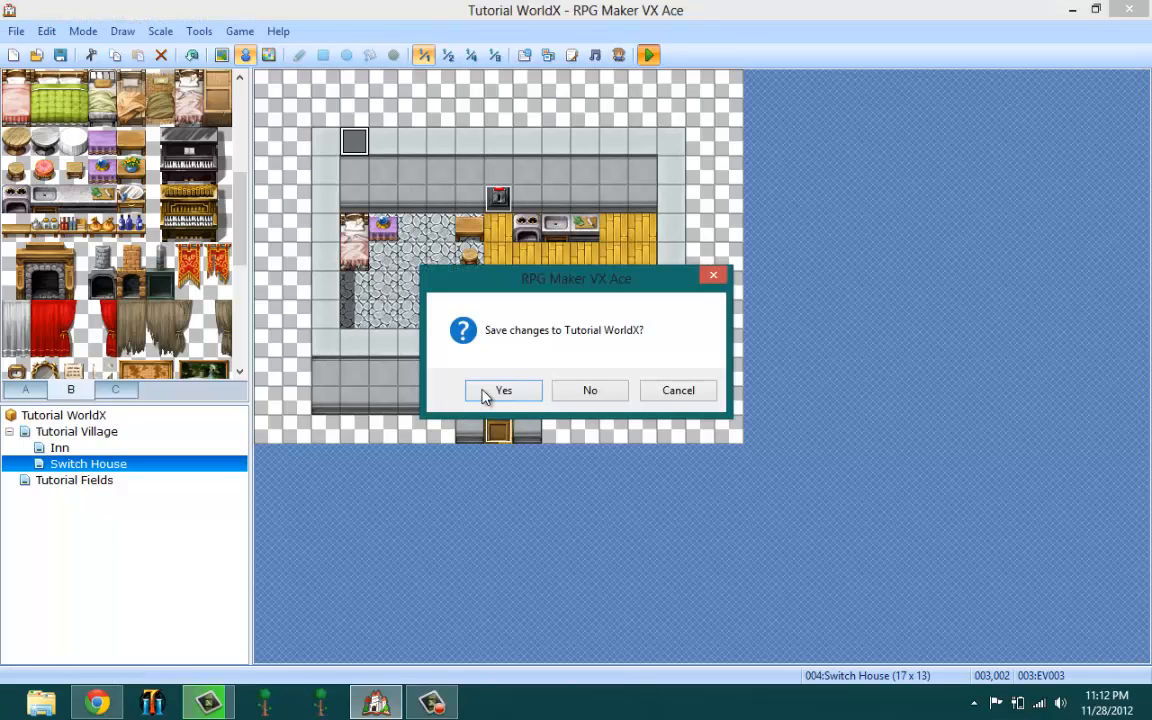
click(486, 392)
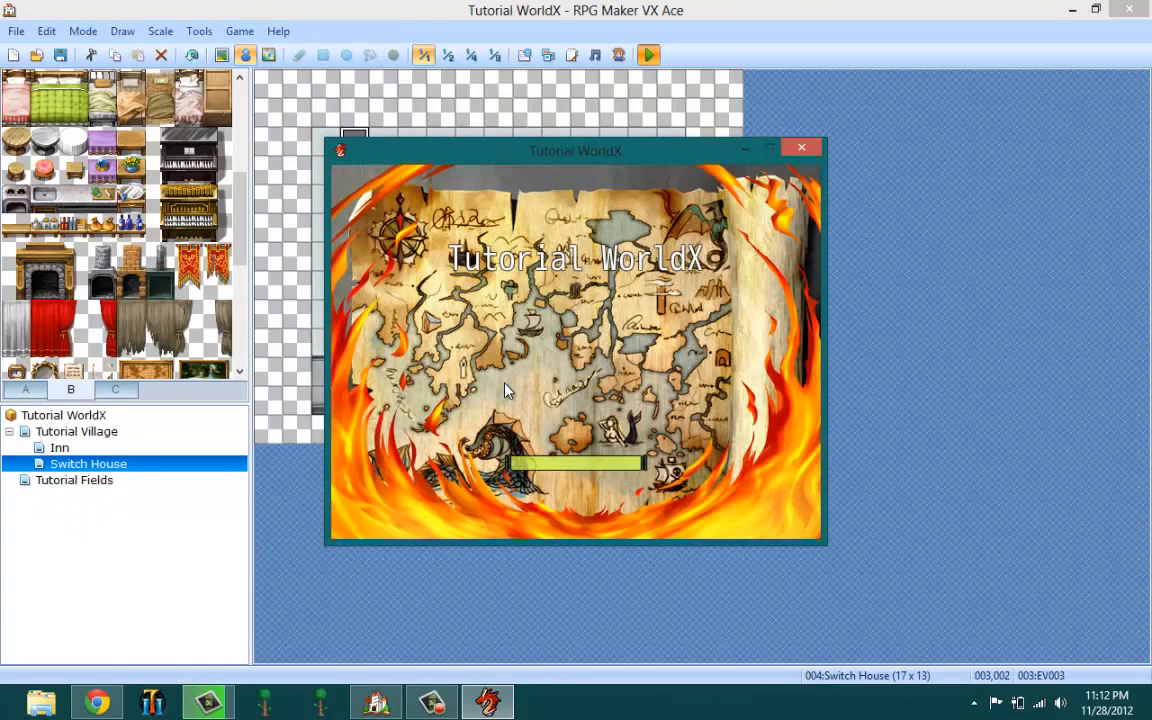
key(Return)
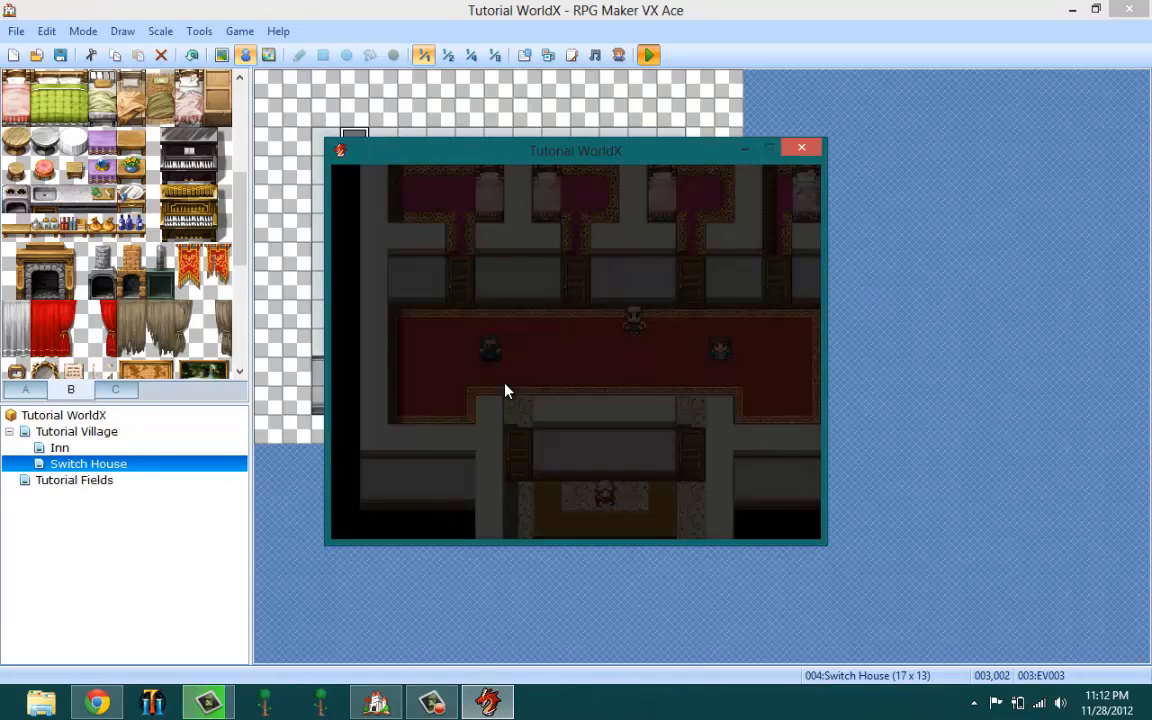
Walk the player character down past the Inn's counter and out through the front door into the village
key(Down)
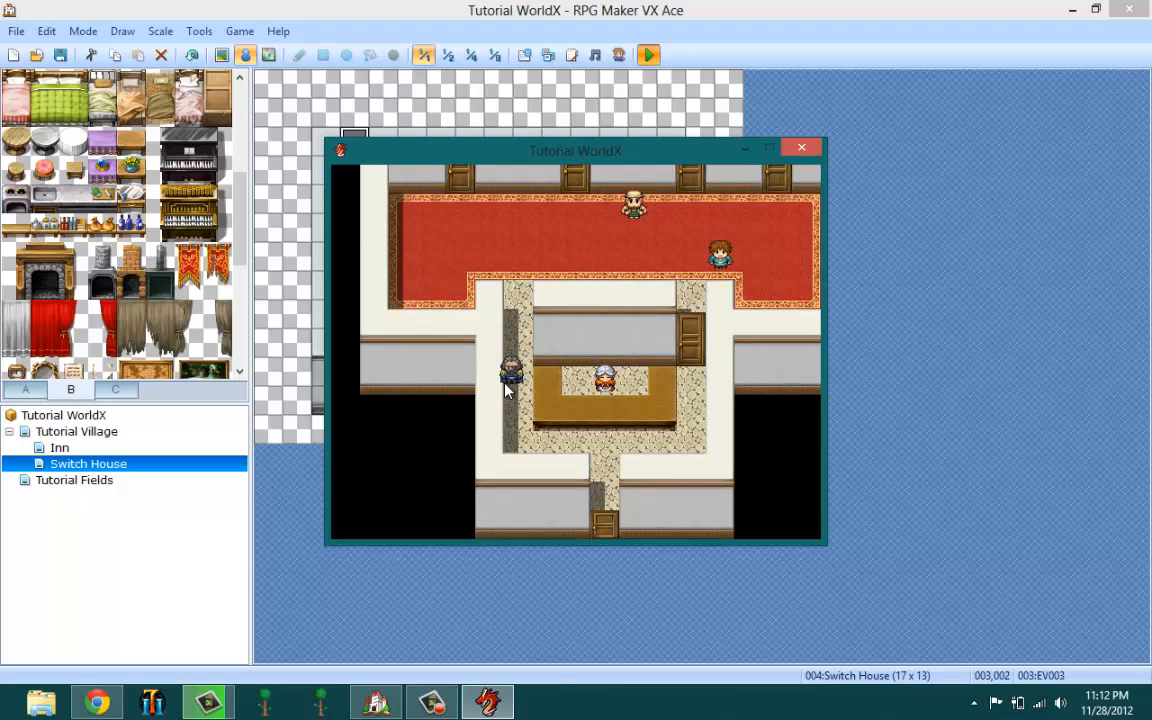
key(Down)
key(Right)
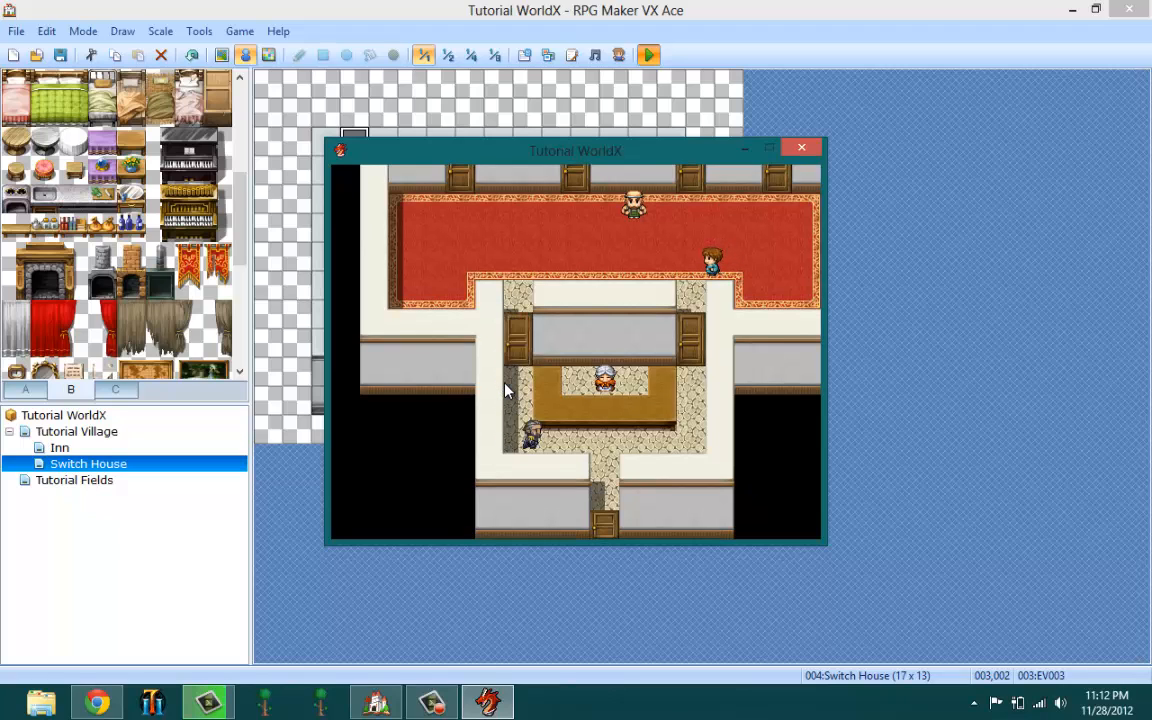
key(Down)
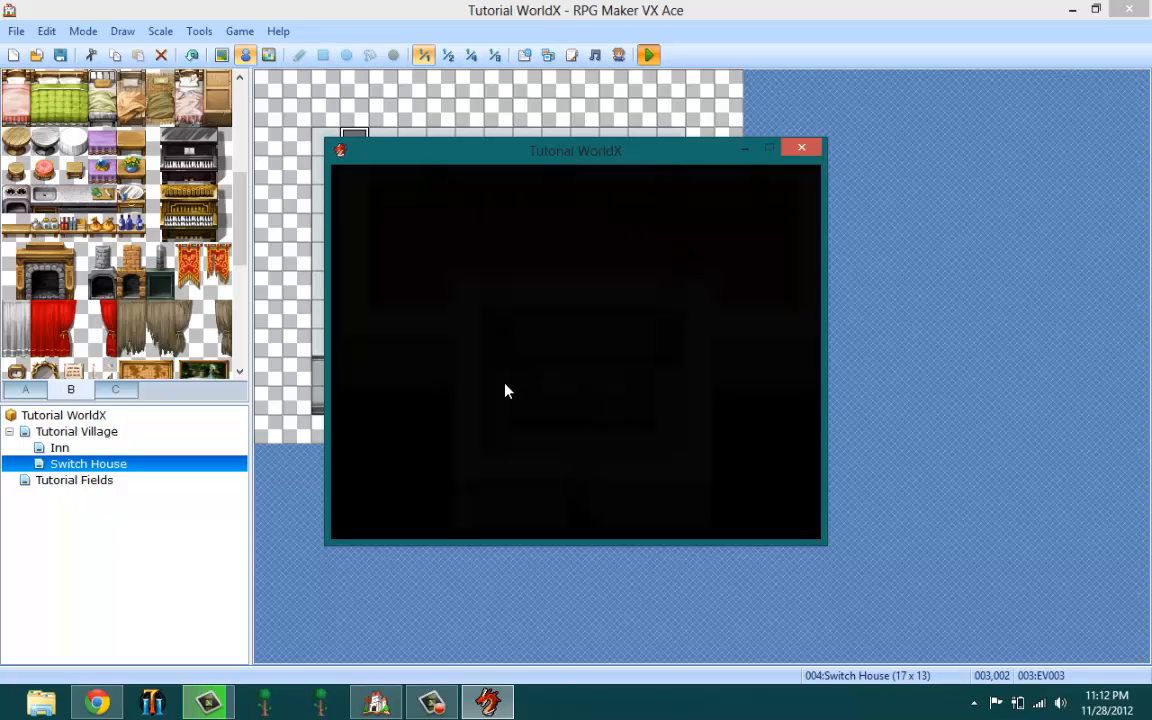
key(Down)
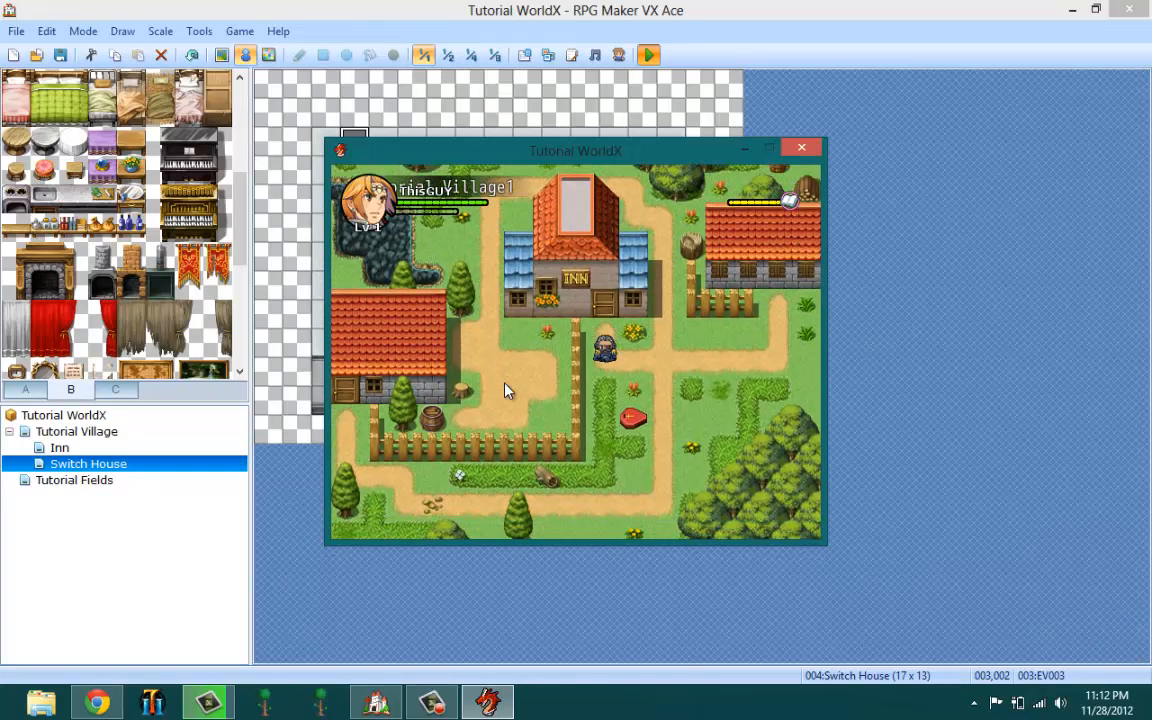
Walk the player character from the Inn along the village path to the house west of it and enter its door
key(Down)
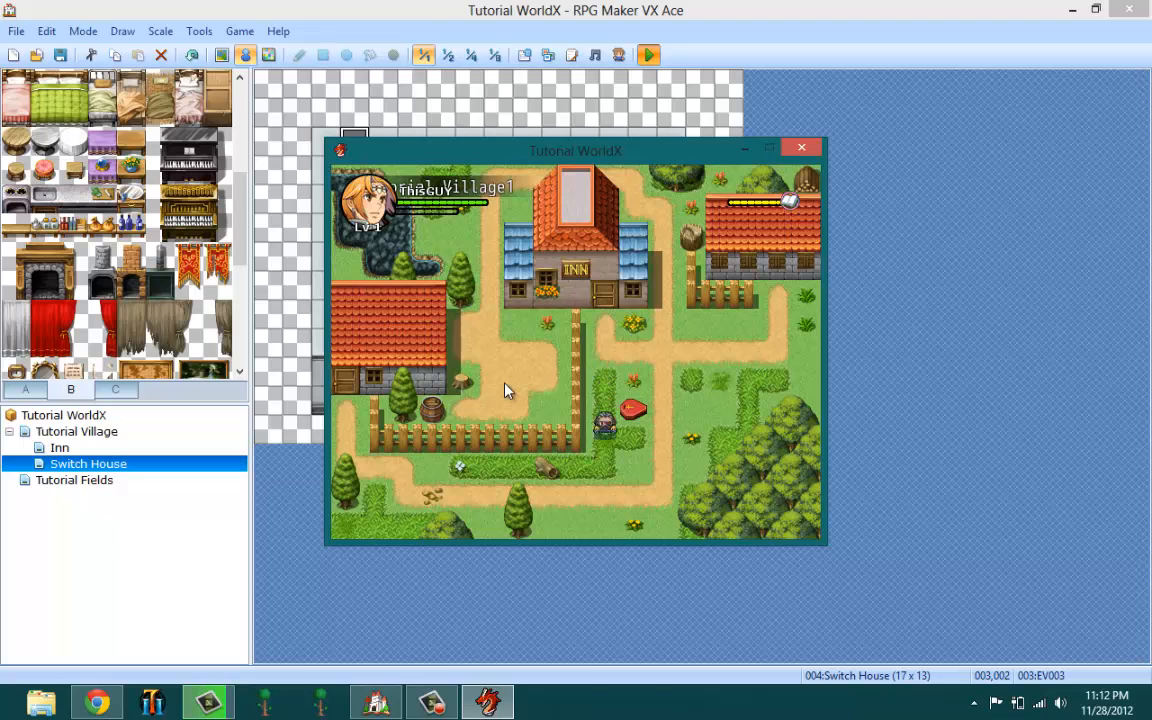
key(Down)
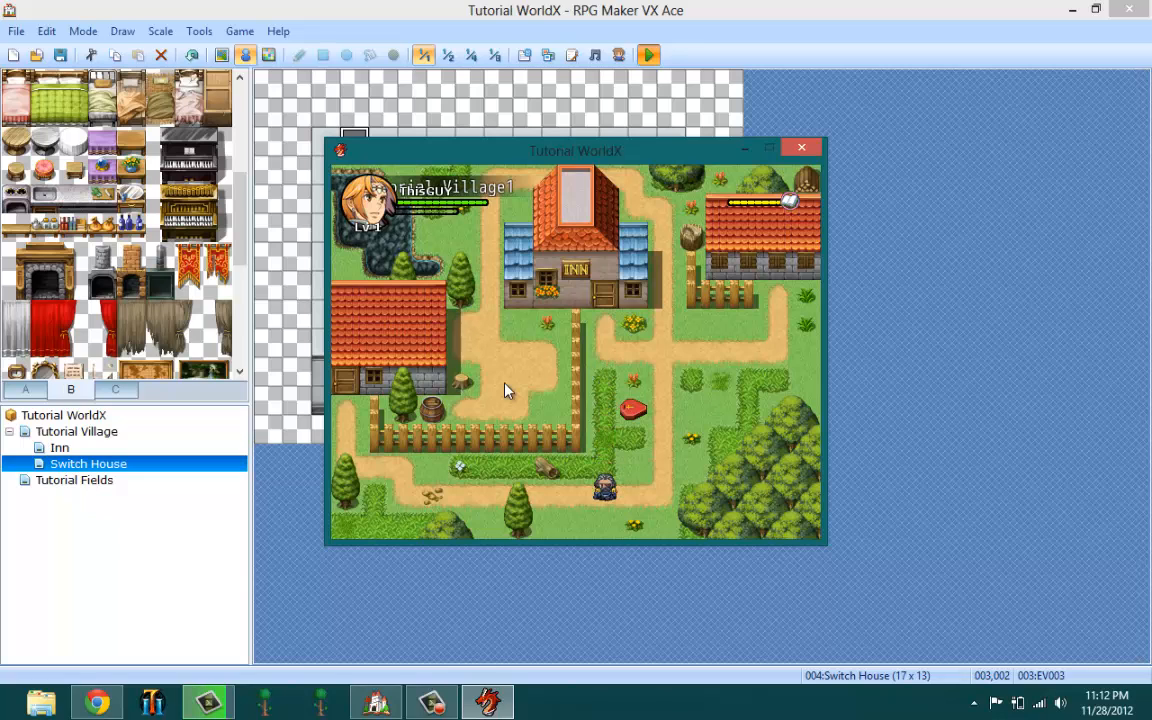
key(Left)
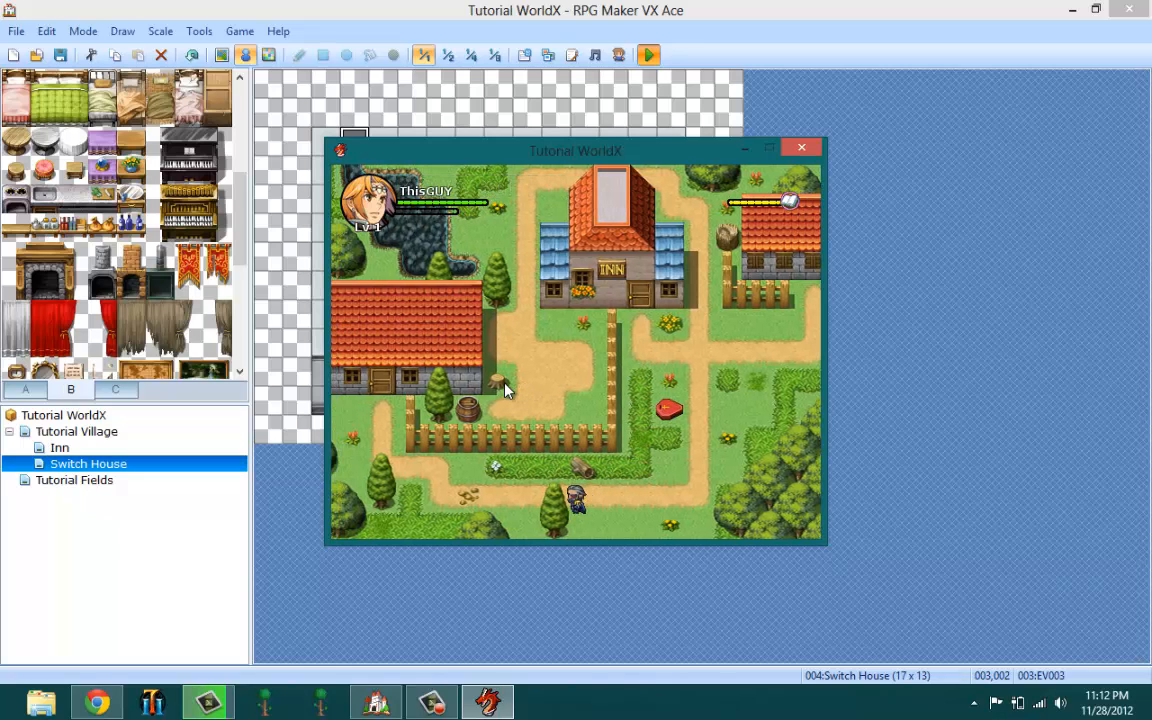
key(Left)
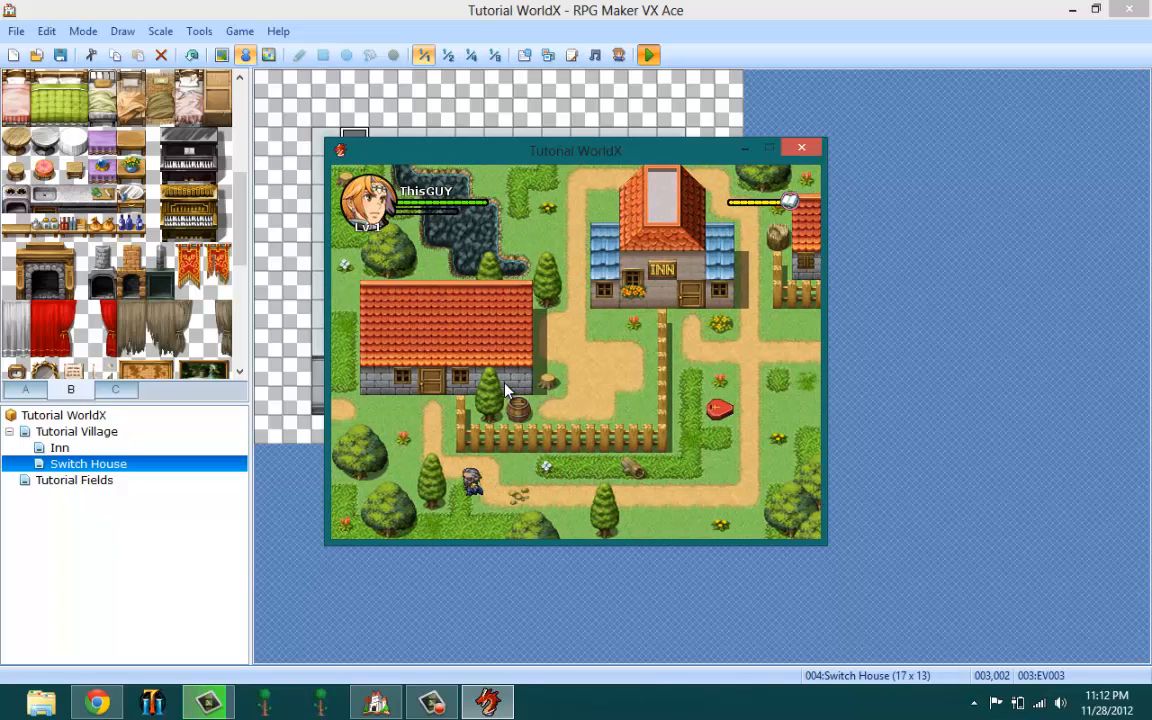
key(Left)
key(Up)
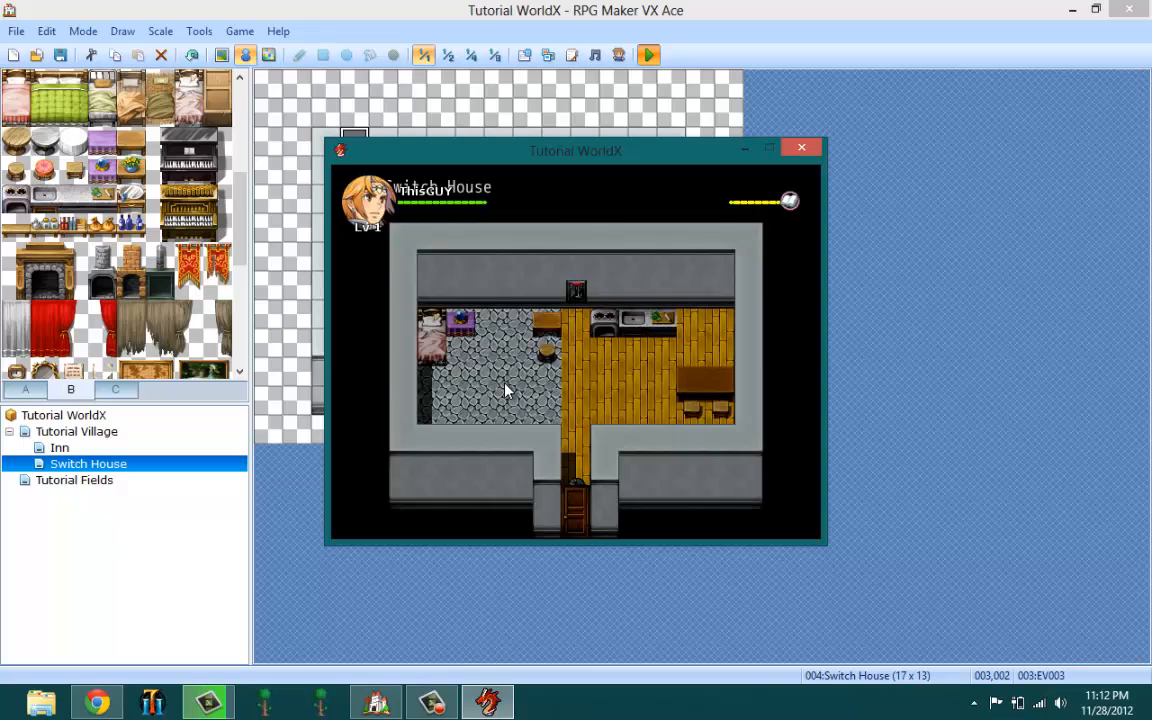
Walk the character up through the Switch House to stand in front of the wall lever
key(Up)
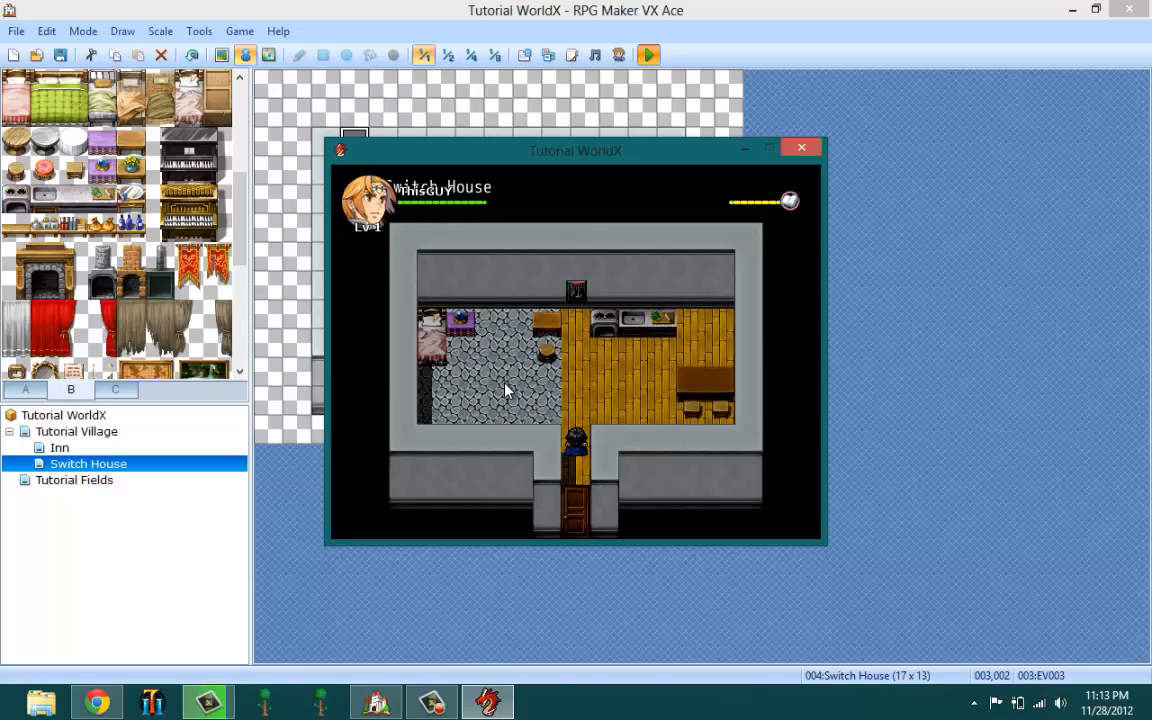
key(Up)
key(Left)
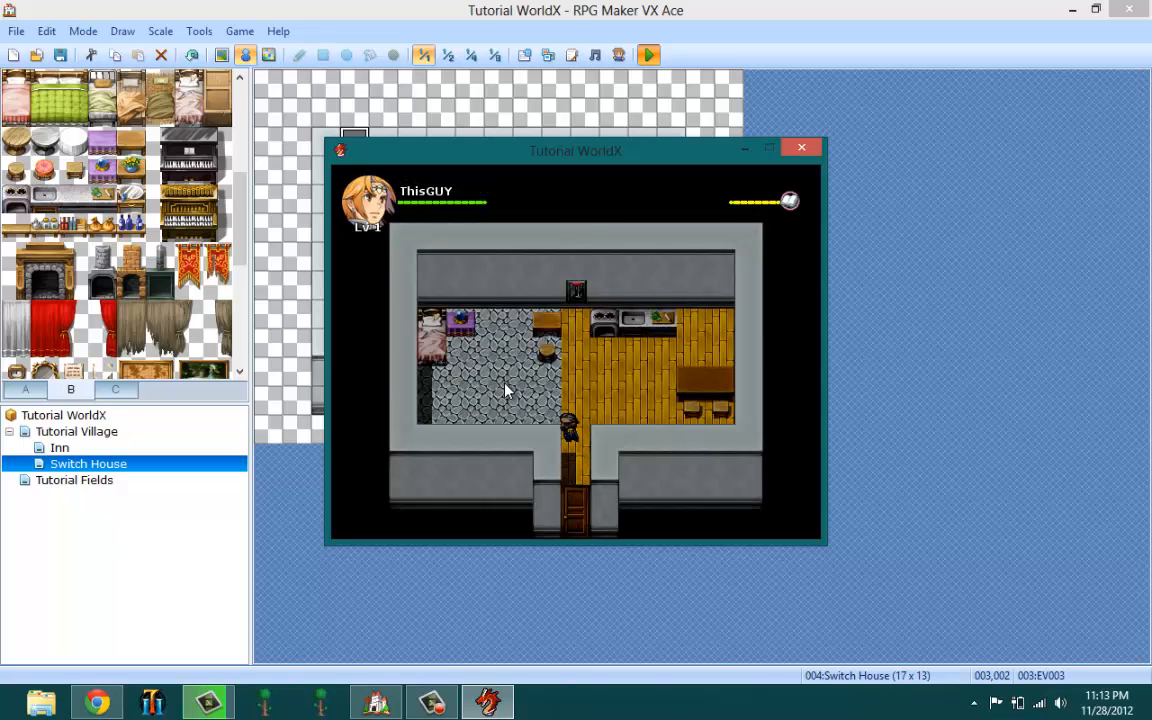
key(Right)
key(Up)
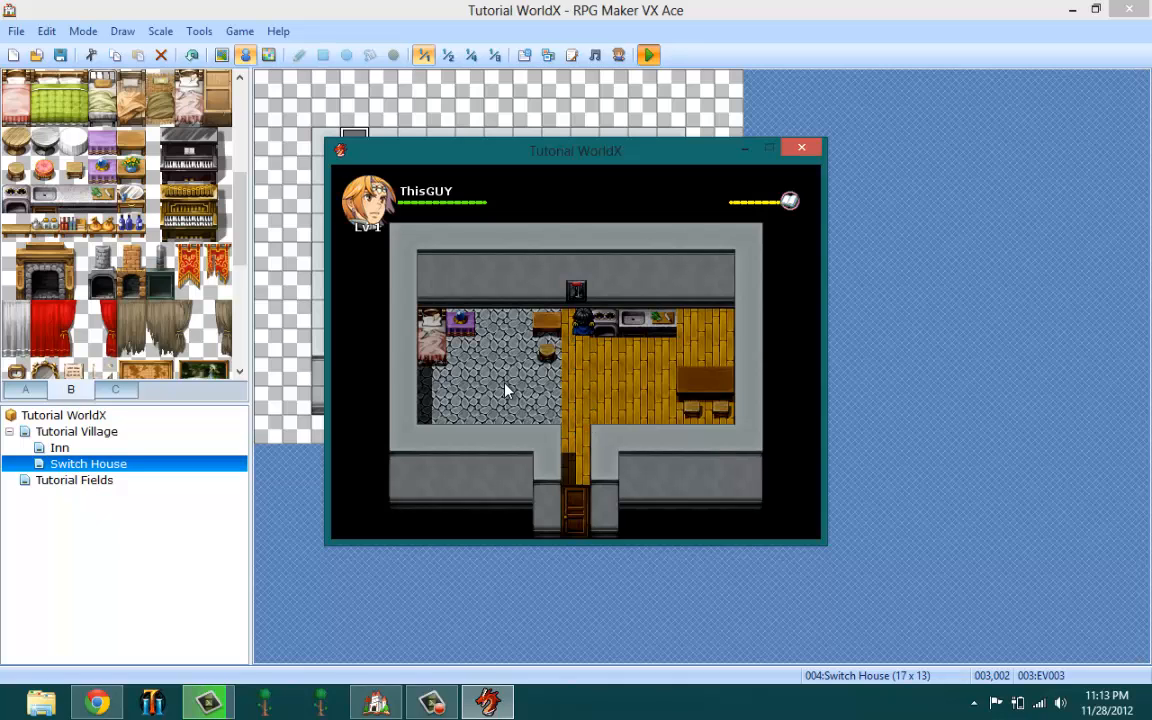
Operate the wall lever repeatedly to test switching the screen tint on and off
key(Return)
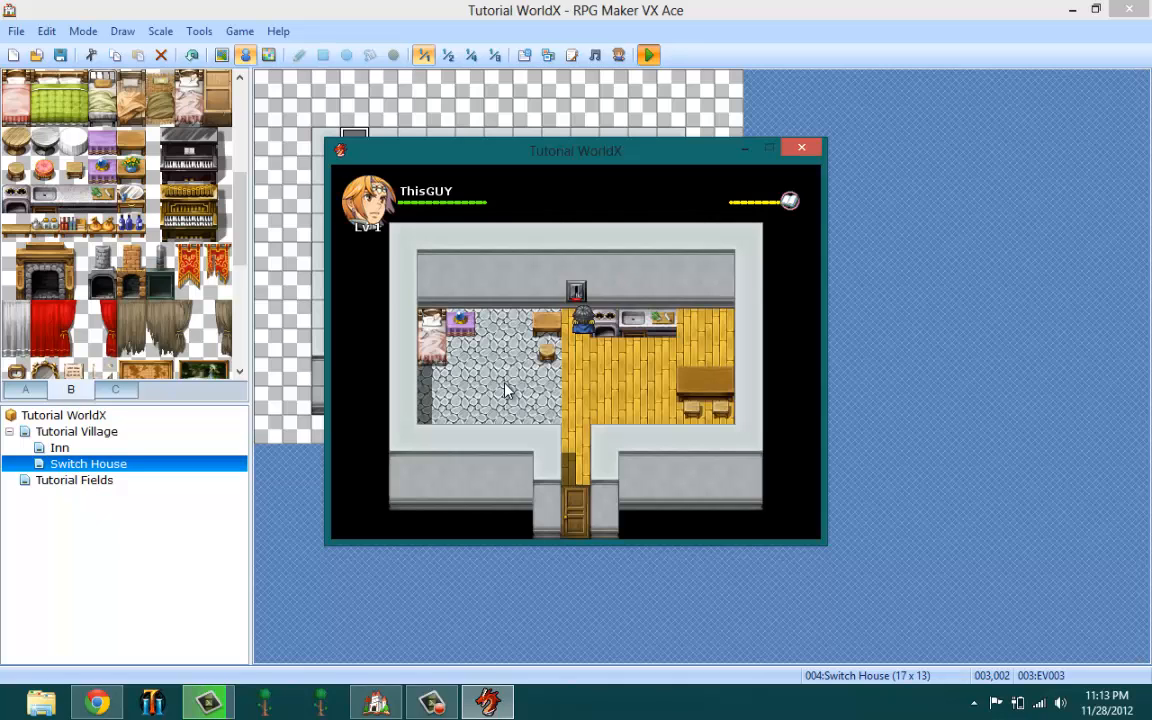
key(Return)
key(Return)
key(Return)
key(Return)
key(Return)
key(Return)
key(Return)
key(Return)
key(Return)
key(Return)
key(Return)
key(Return)
key(Return)
key(Return)
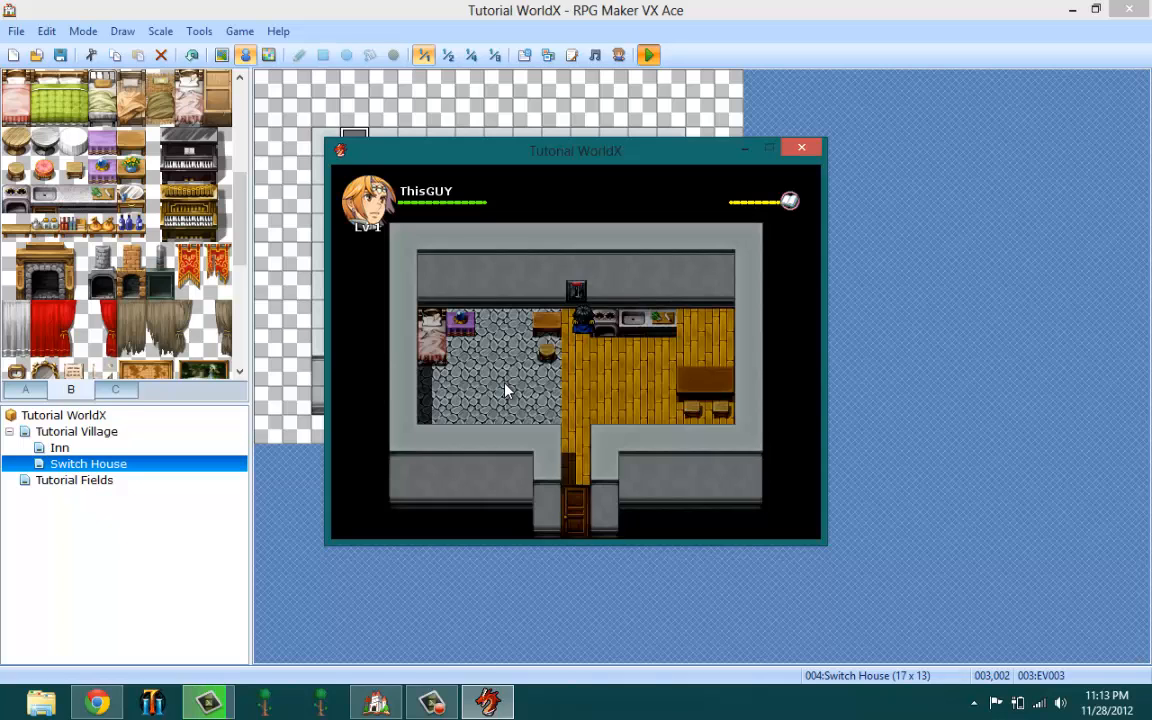
key(Return)
key(Return)
key(Return)
key(Return)
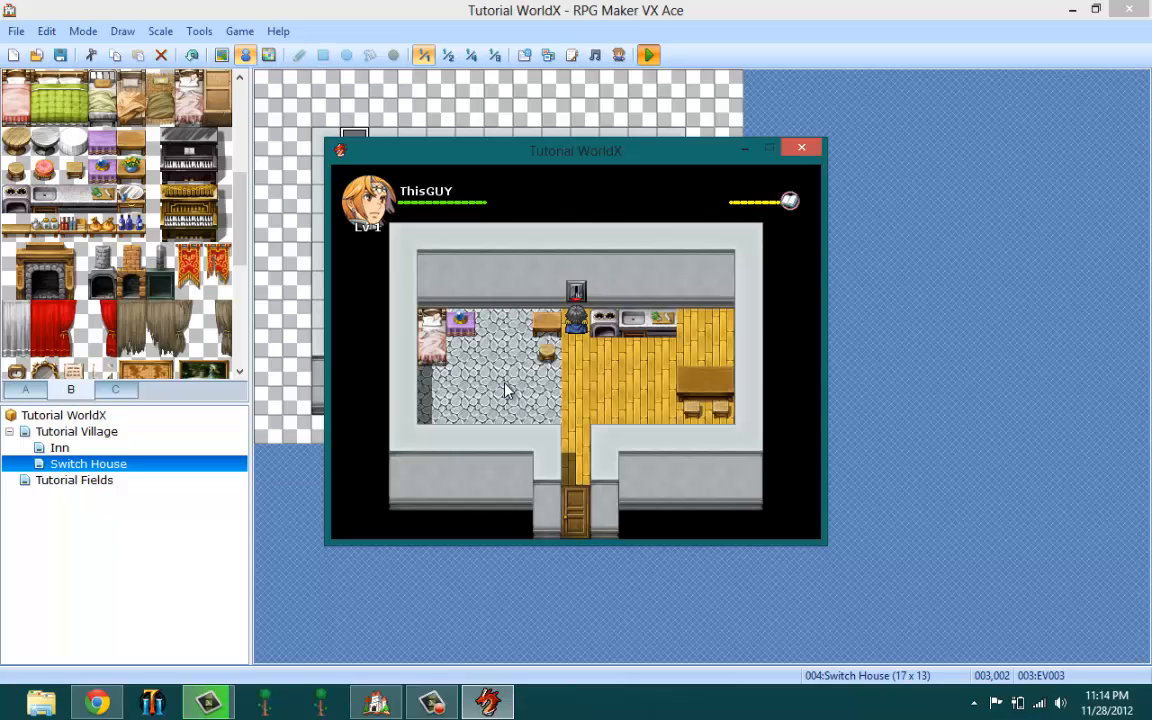
Walk the character out of the Switch House and close the playtest
key(Down)
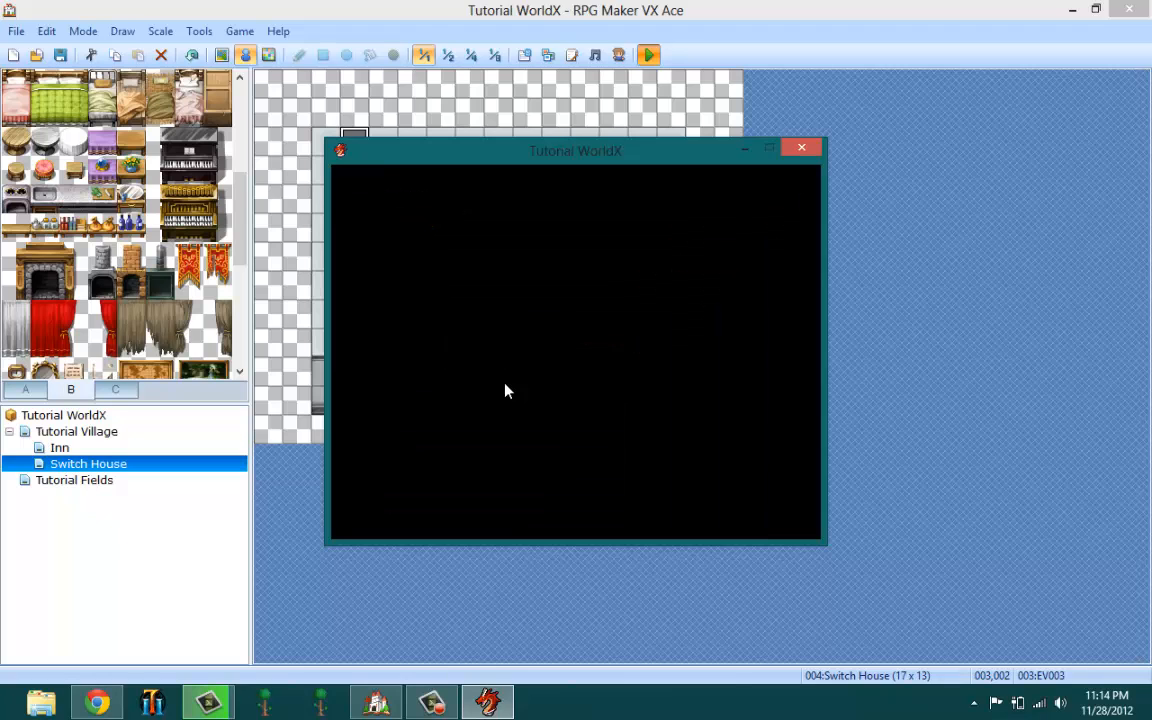
click(801, 148)
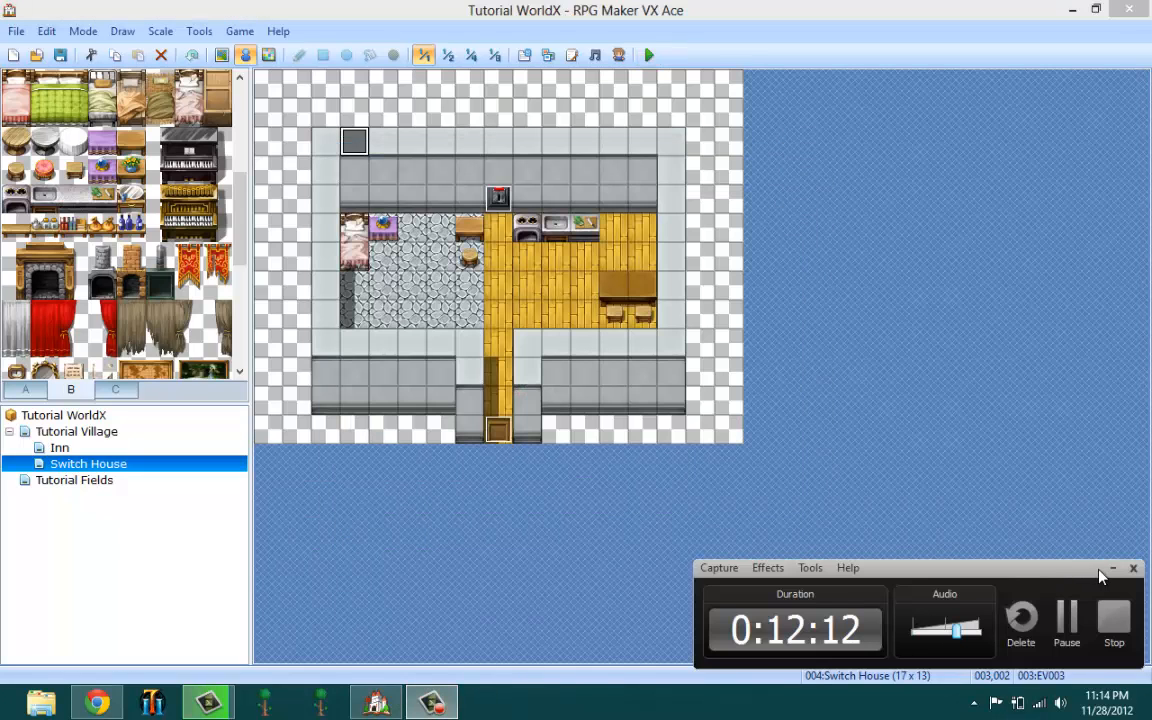
click(1112, 567)
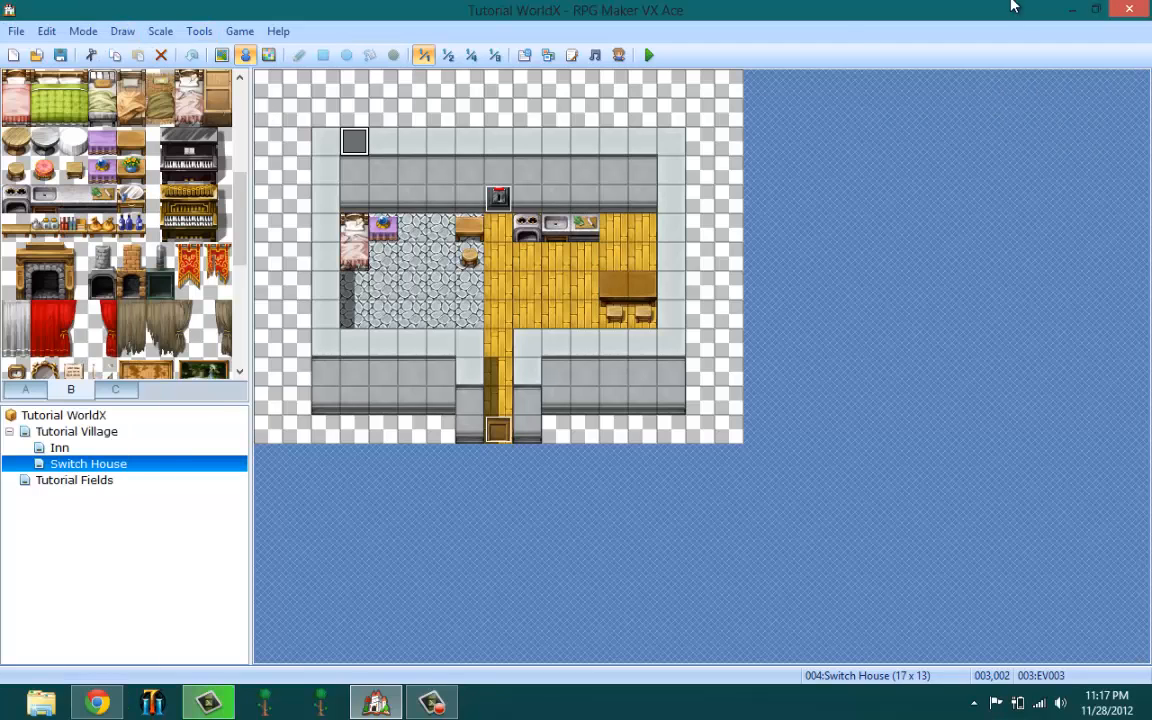
Start a new event on the Switch House floor tile 008,007 and bring up the list of event commands
right_click(503, 283)
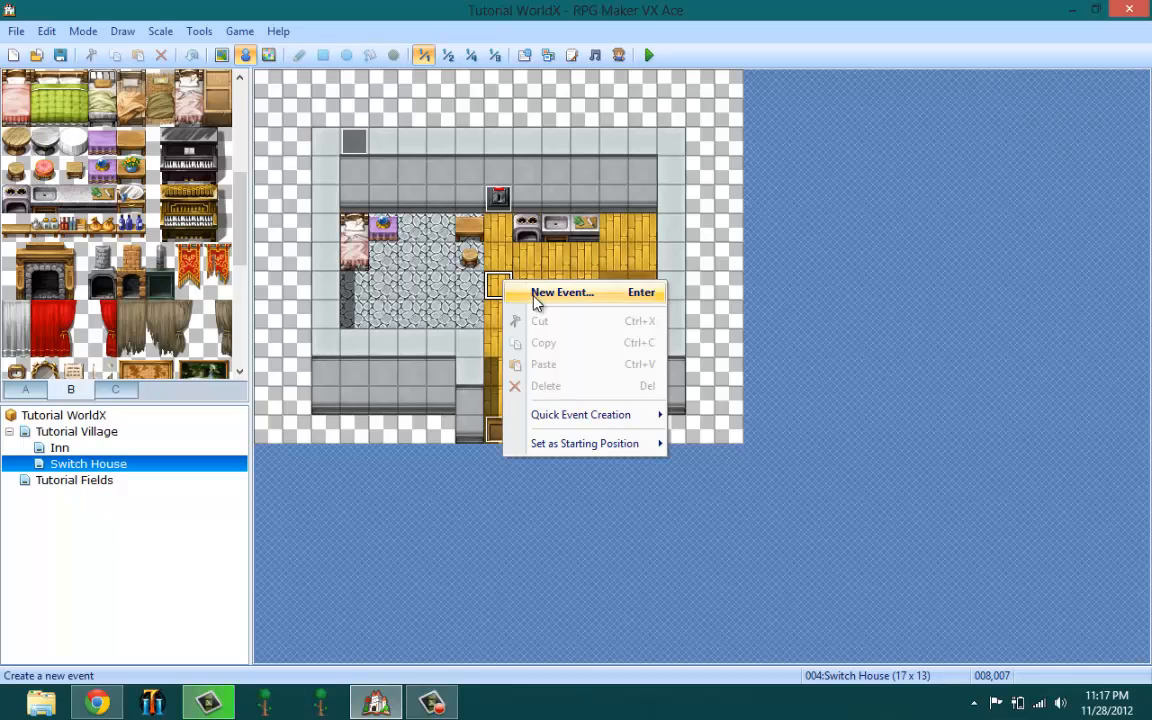
click(537, 296)
click(570, 188)
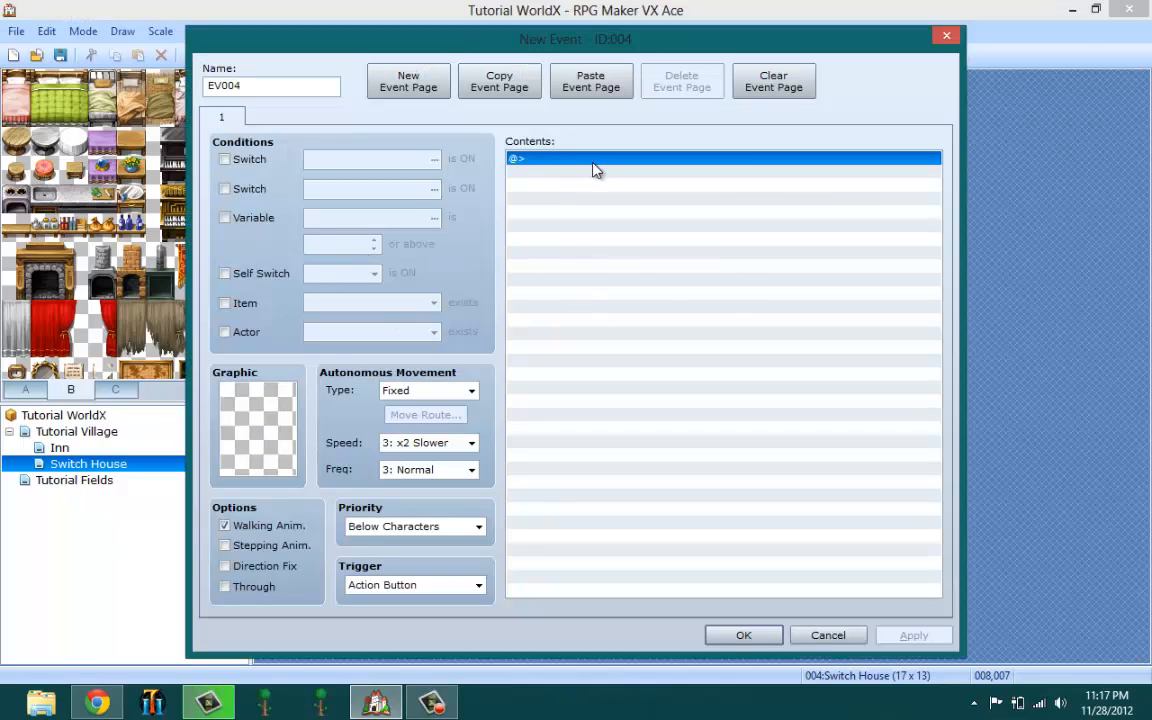
right_click(596, 170)
click(614, 176)
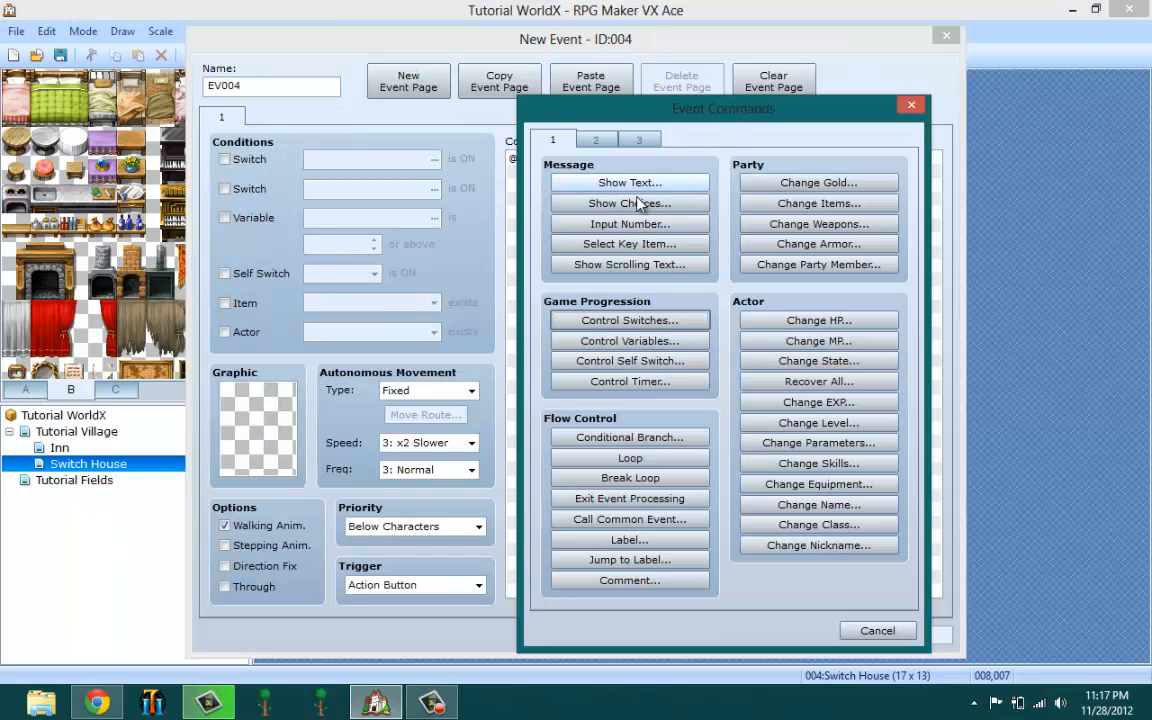
click(630, 361)
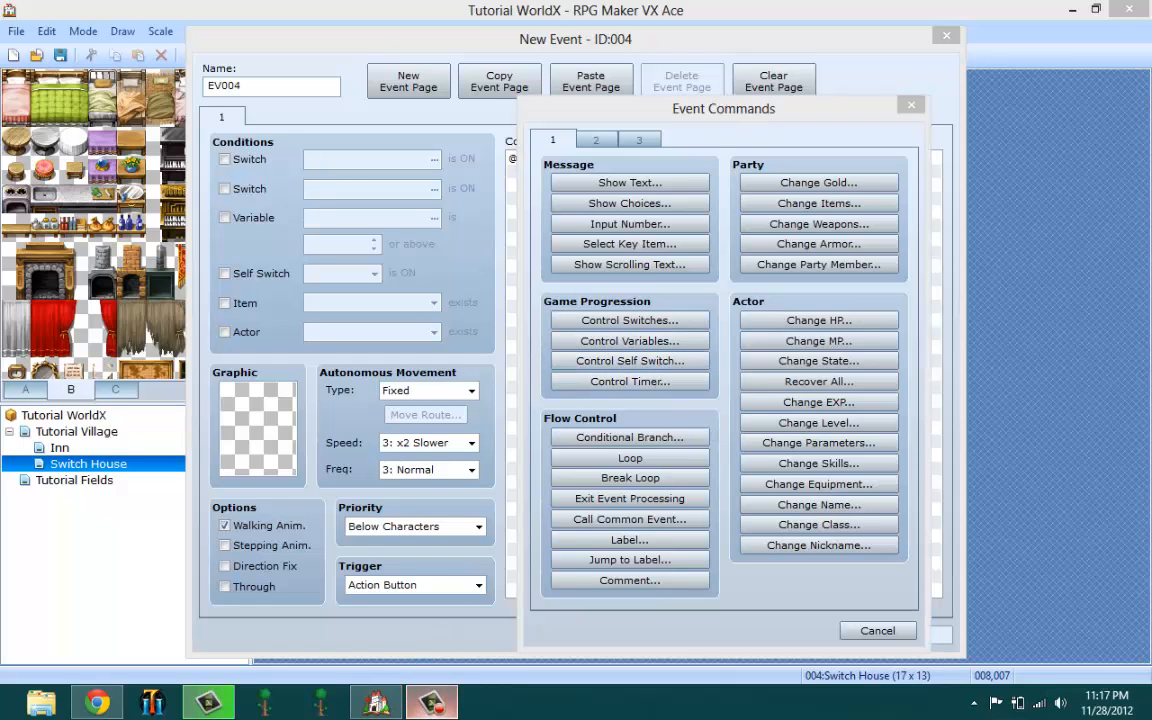
click(441, 706)
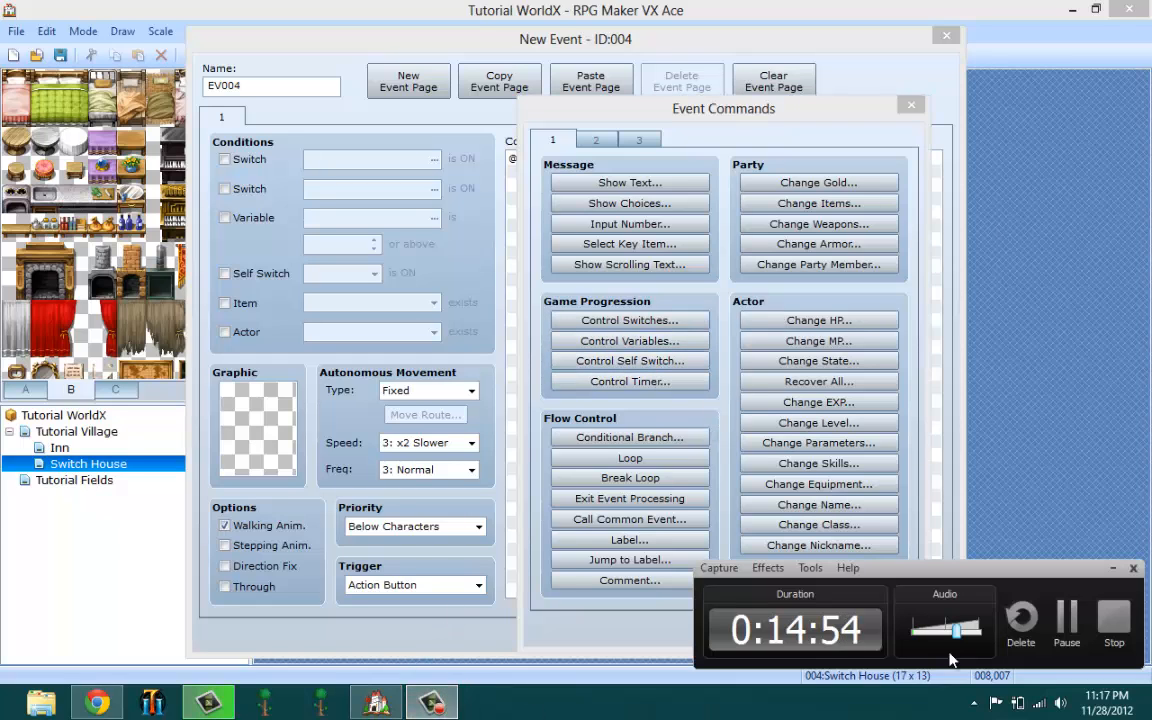
click(1113, 569)
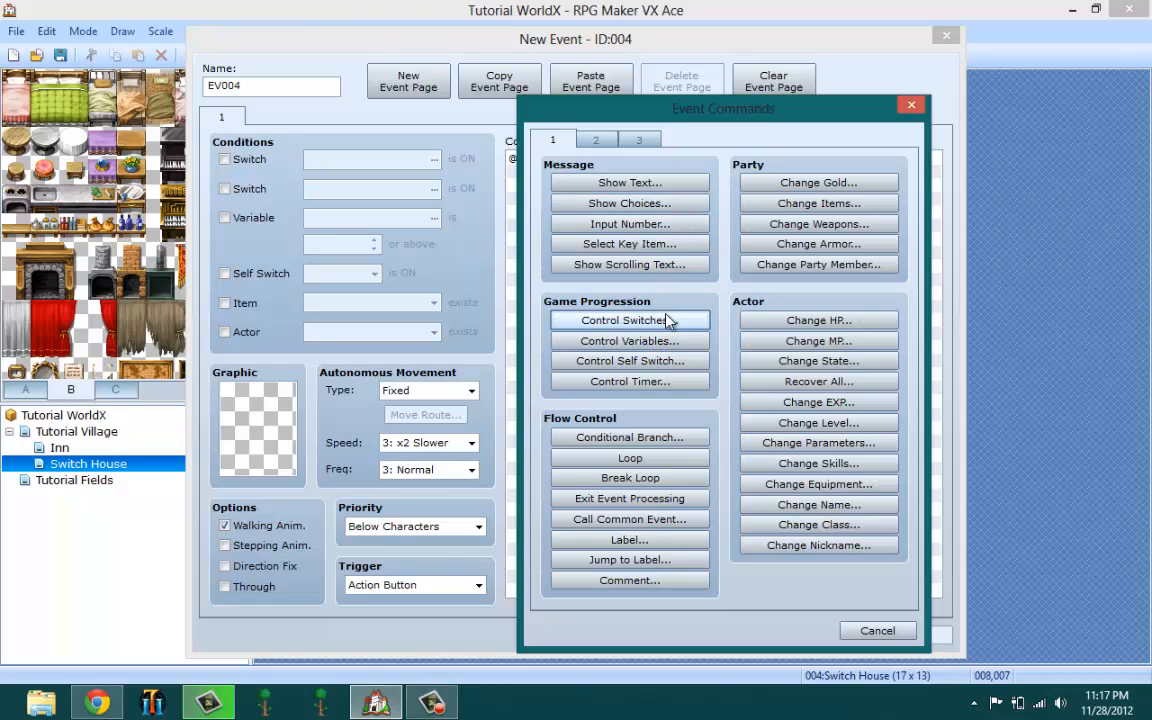
Examine the Control Variables and Control Self Switch commands, trying OFF and ON for self switch A, and leave without adding a command
click(665, 341)
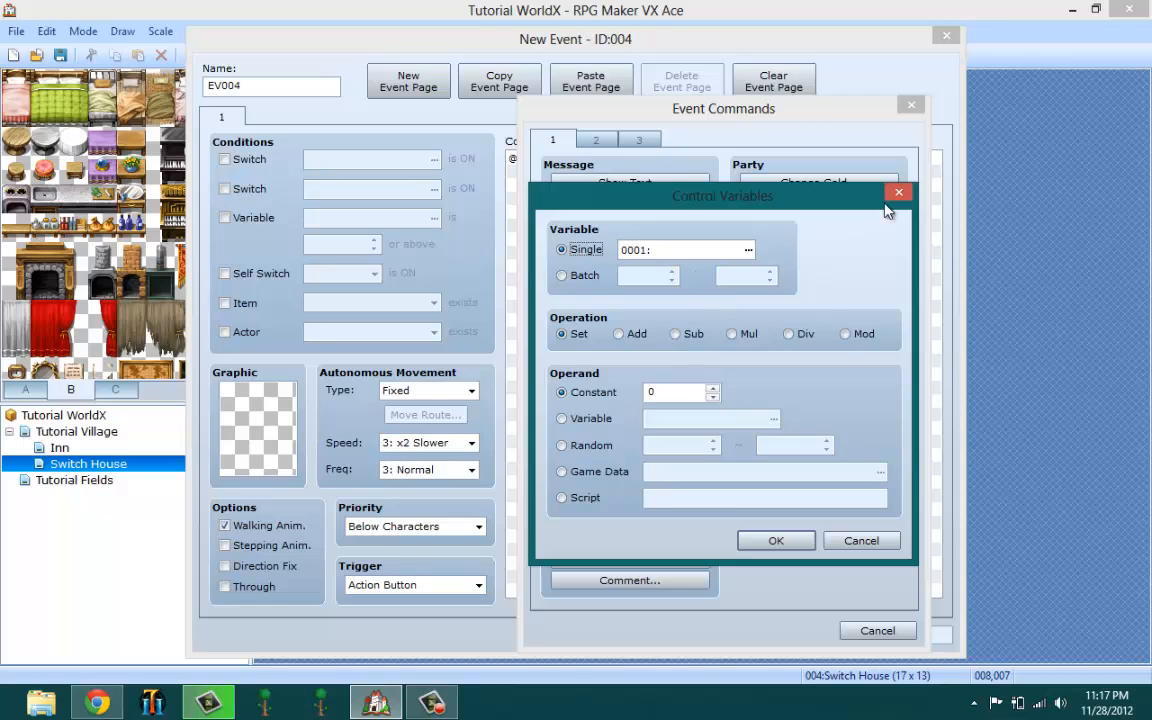
key(Escape)
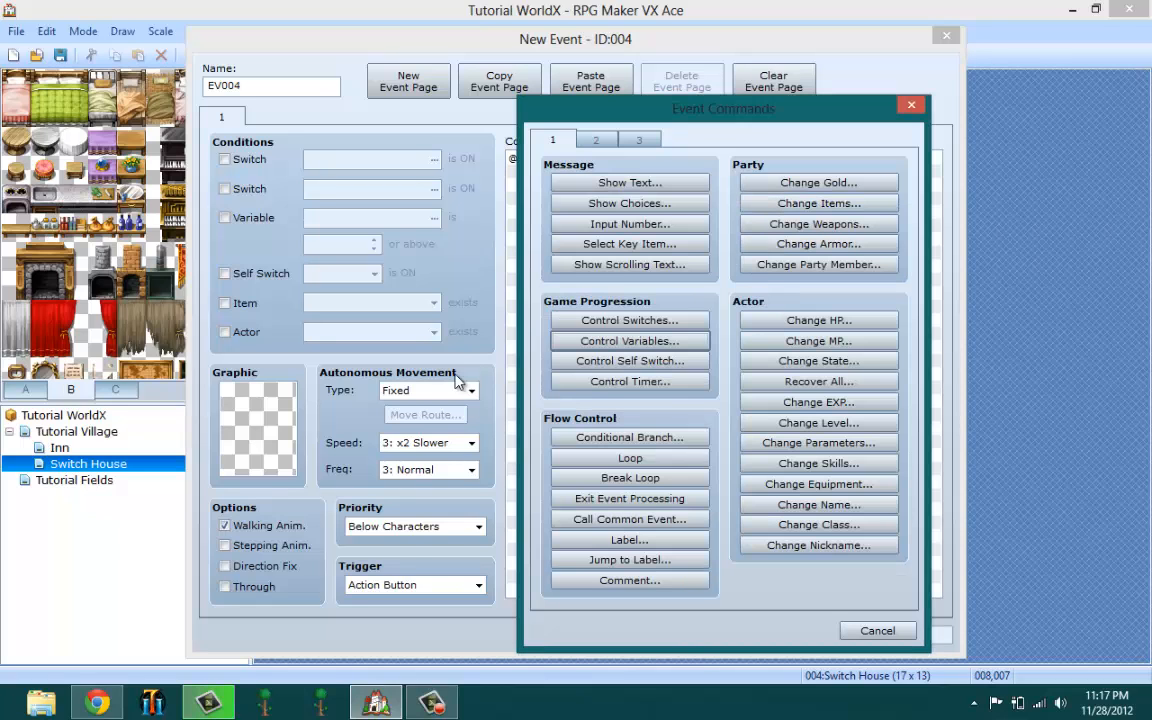
click(595, 362)
click(688, 413)
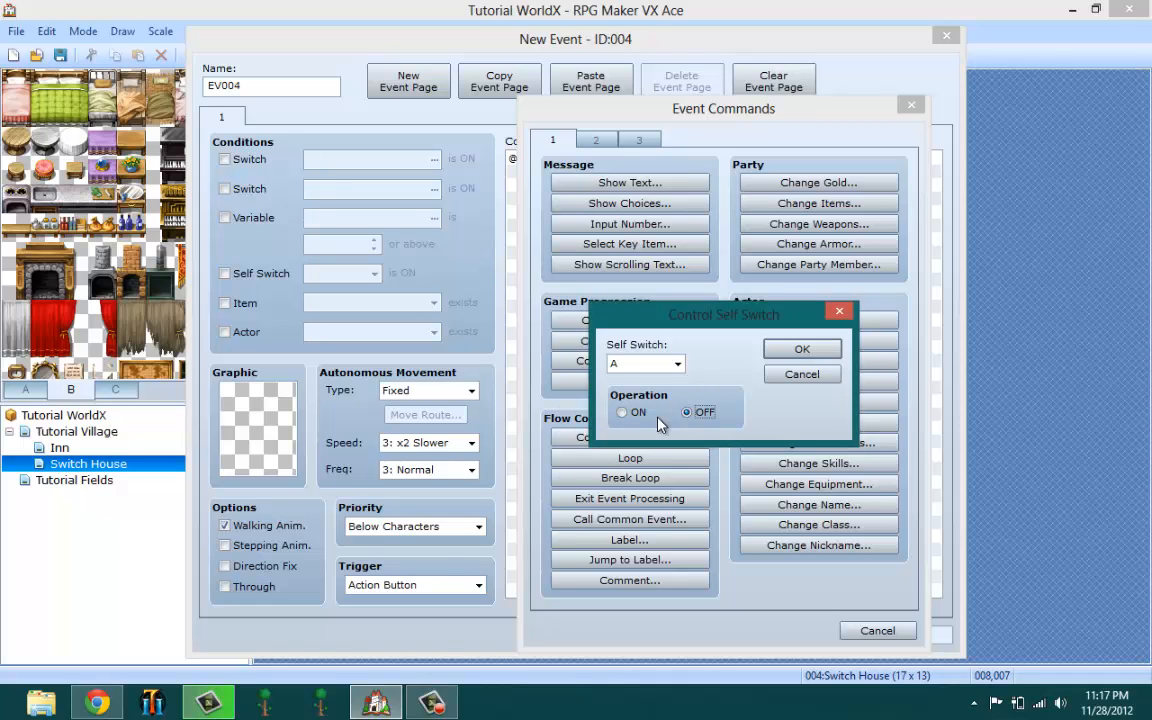
click(635, 411)
click(778, 376)
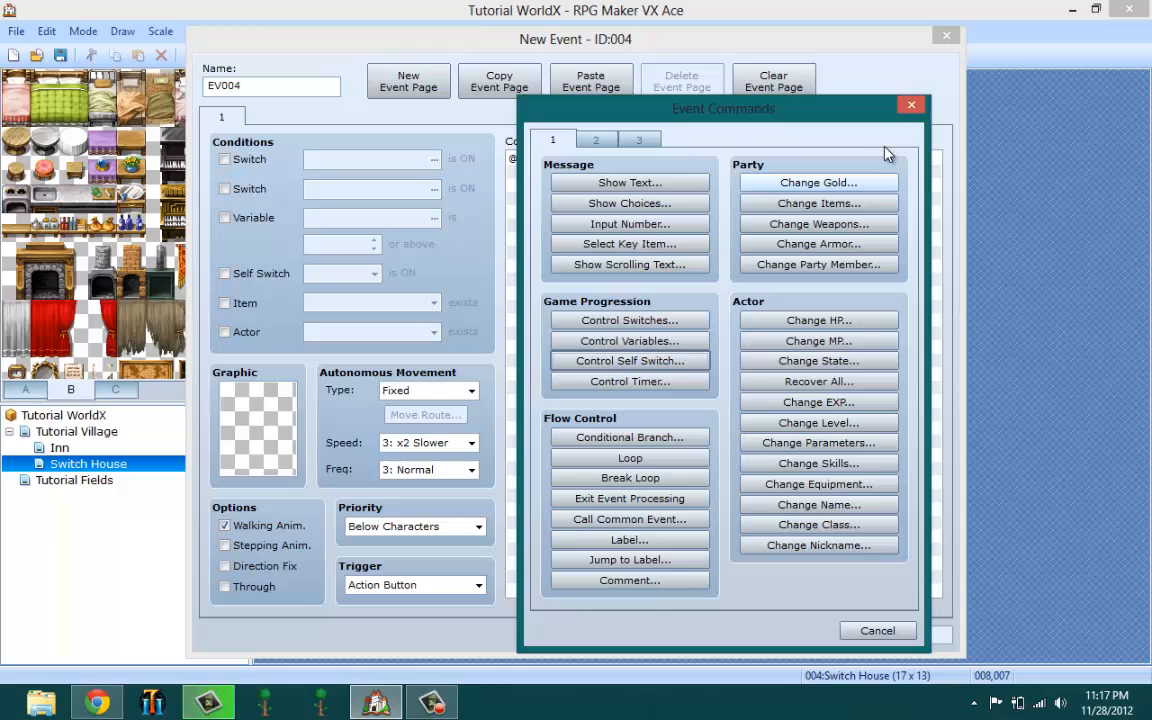
click(916, 105)
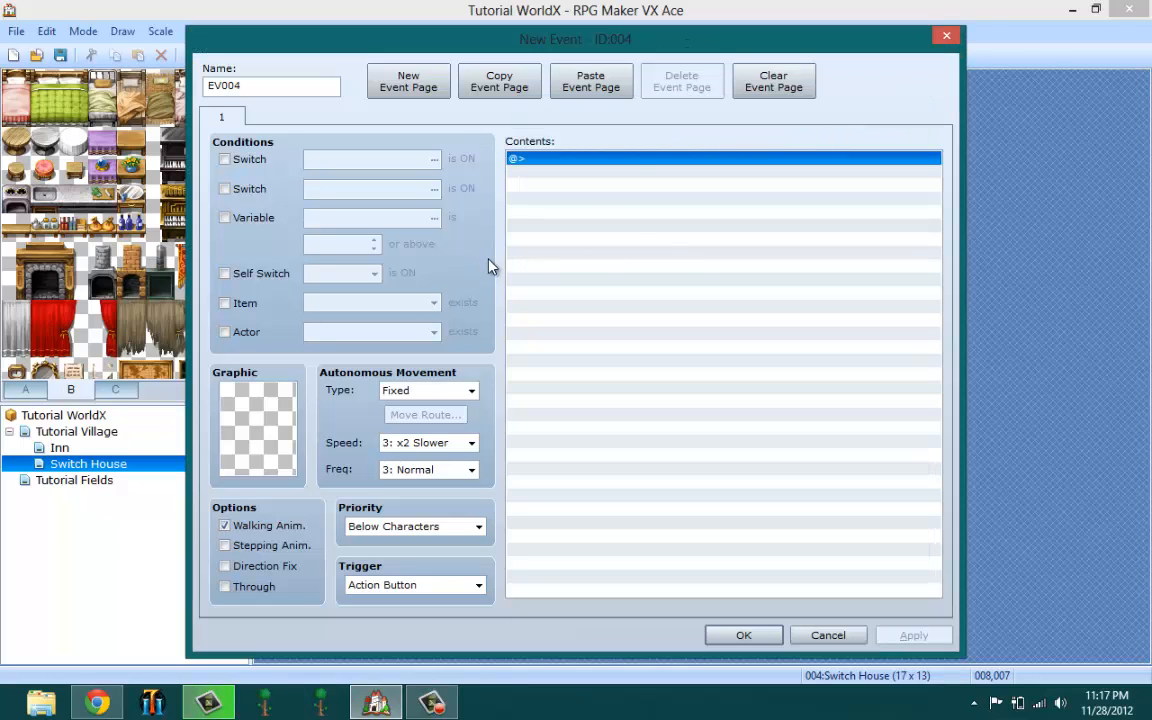
Add three more pages to the new event and go back to its first page
mouse_move(607, 44)
mouse_down()
mouse_move(751, 108)
mouse_move(607, 44)
mouse_up()
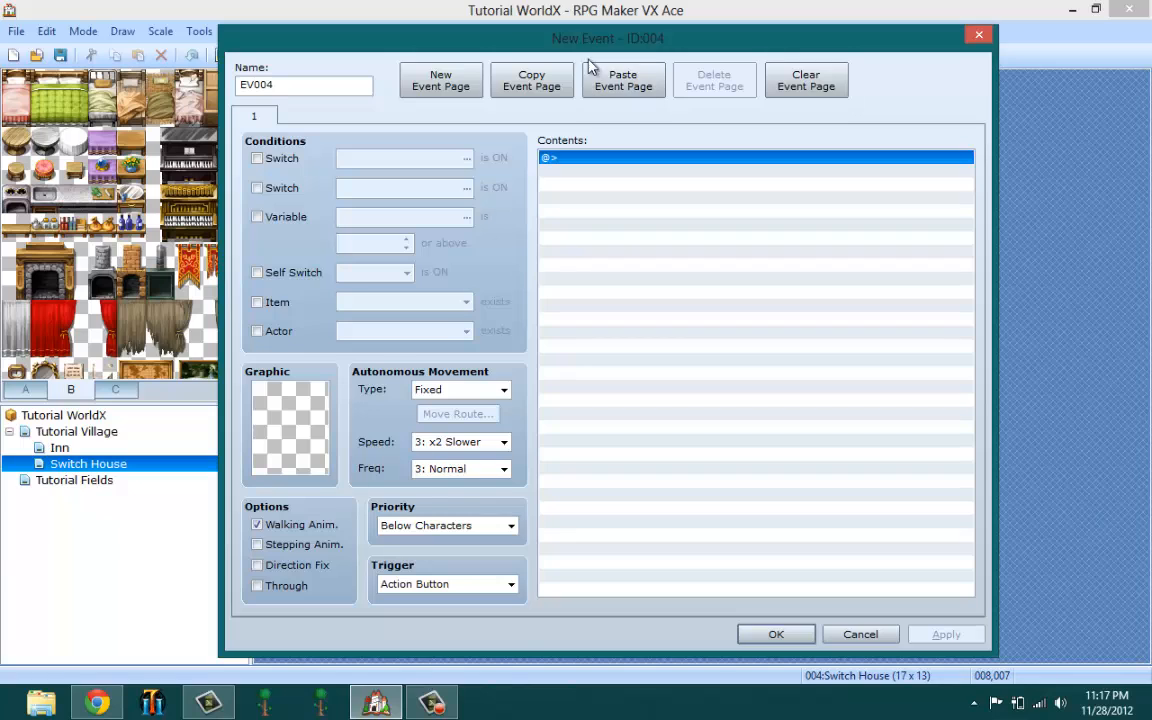
drag(586, 56, 632, 98)
drag(540, 82, 539, 56)
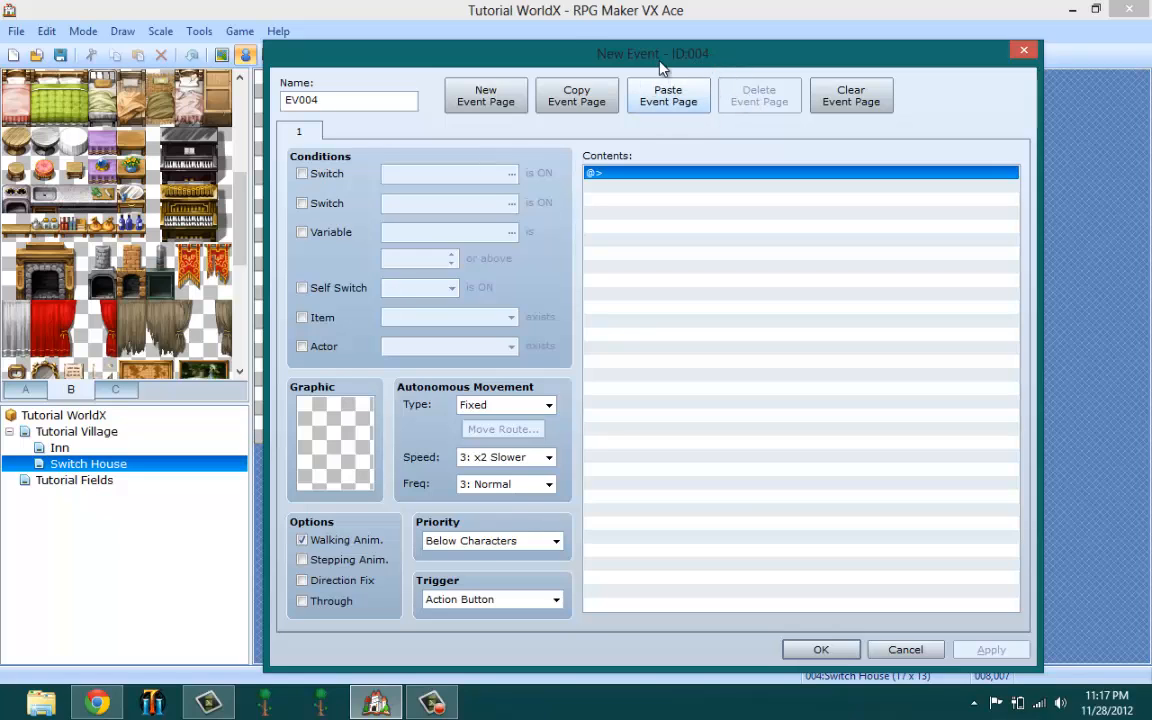
click(365, 100)
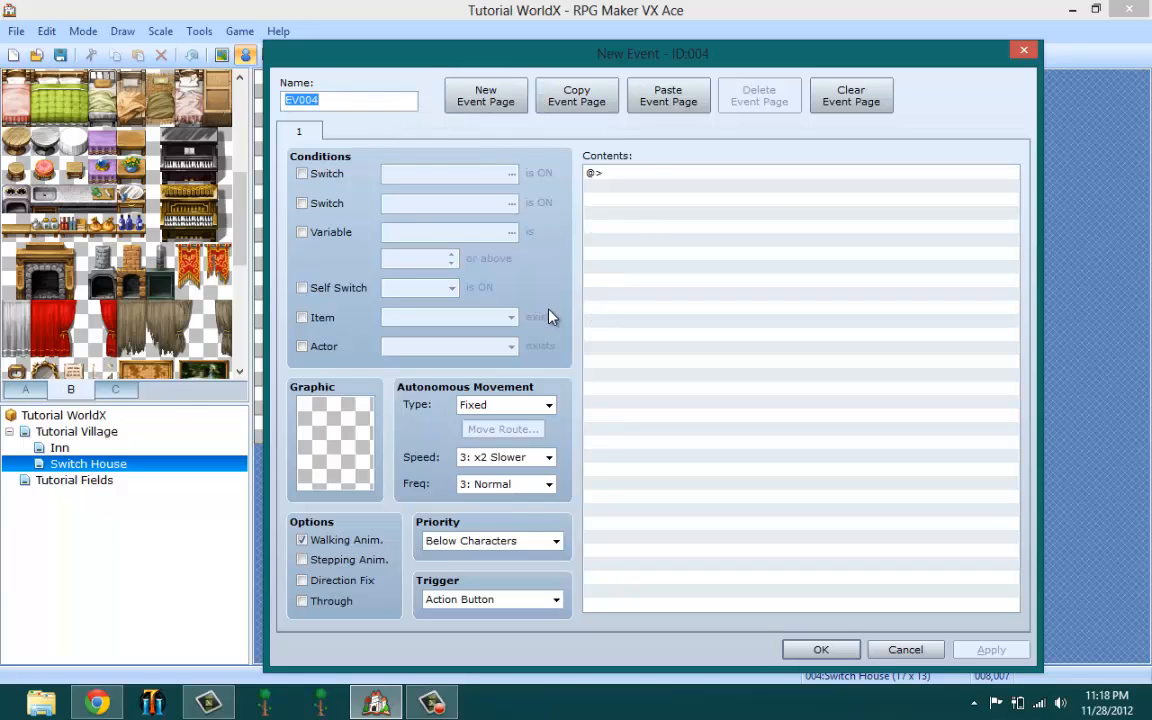
click(487, 97)
click(487, 97)
click(487, 97)
click(298, 131)
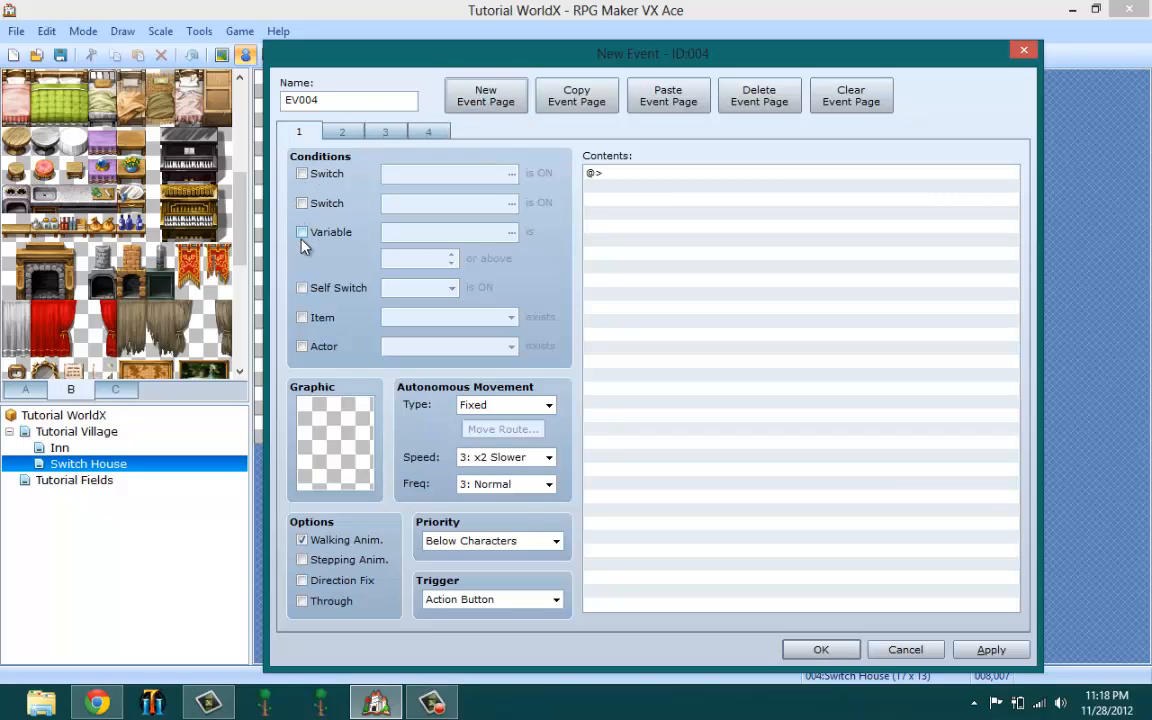
Make page 1 of the new event require self switch A and page 2 require self switch B
click(302, 288)
click(341, 131)
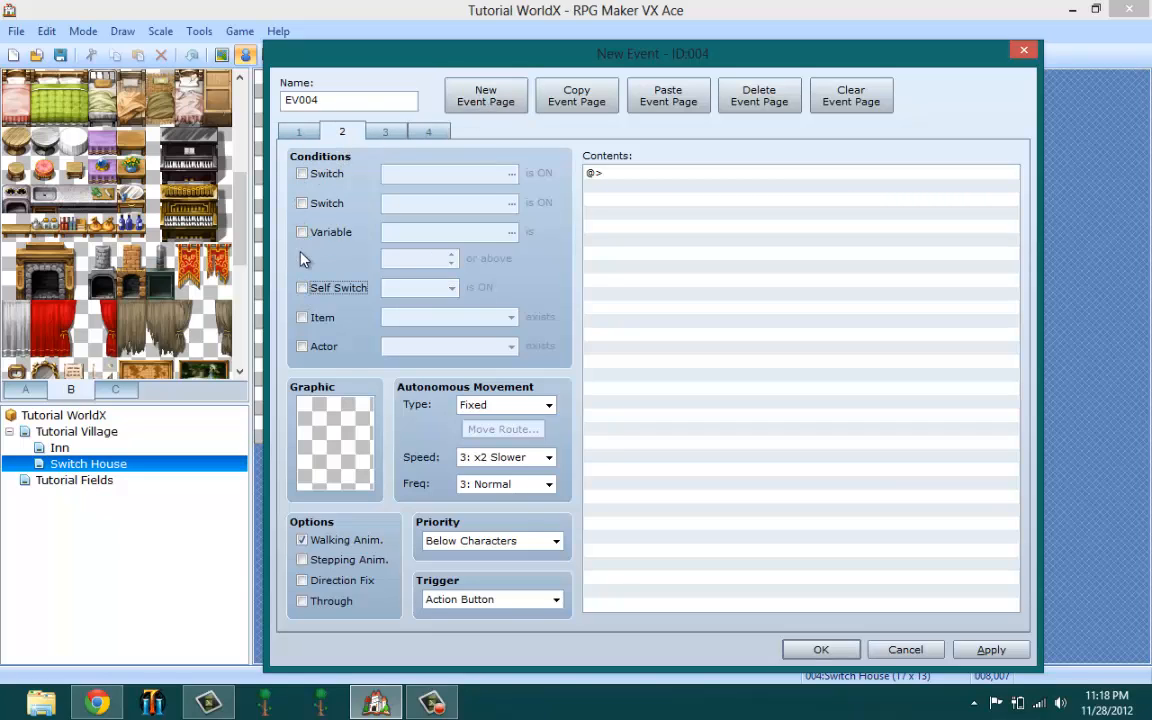
click(302, 288)
click(415, 287)
click(405, 310)
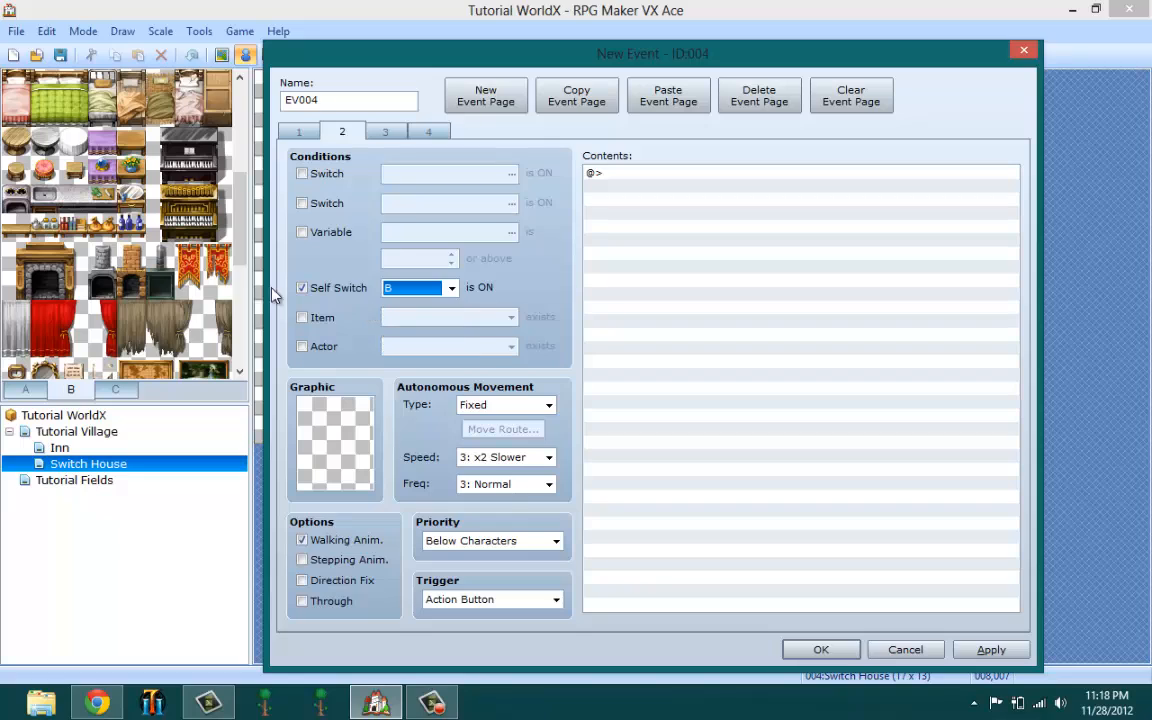
Return to the new event's first page and close the event without keeping it
click(305, 133)
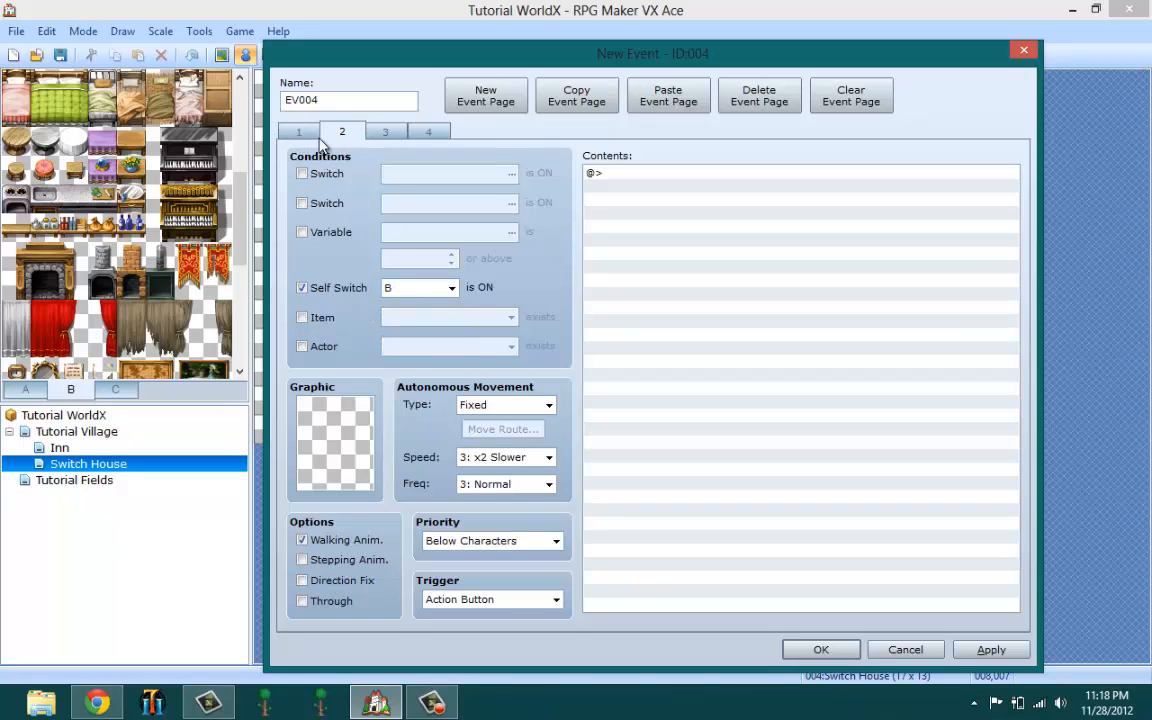
click(597, 173)
drag(850, 54, 898, 140)
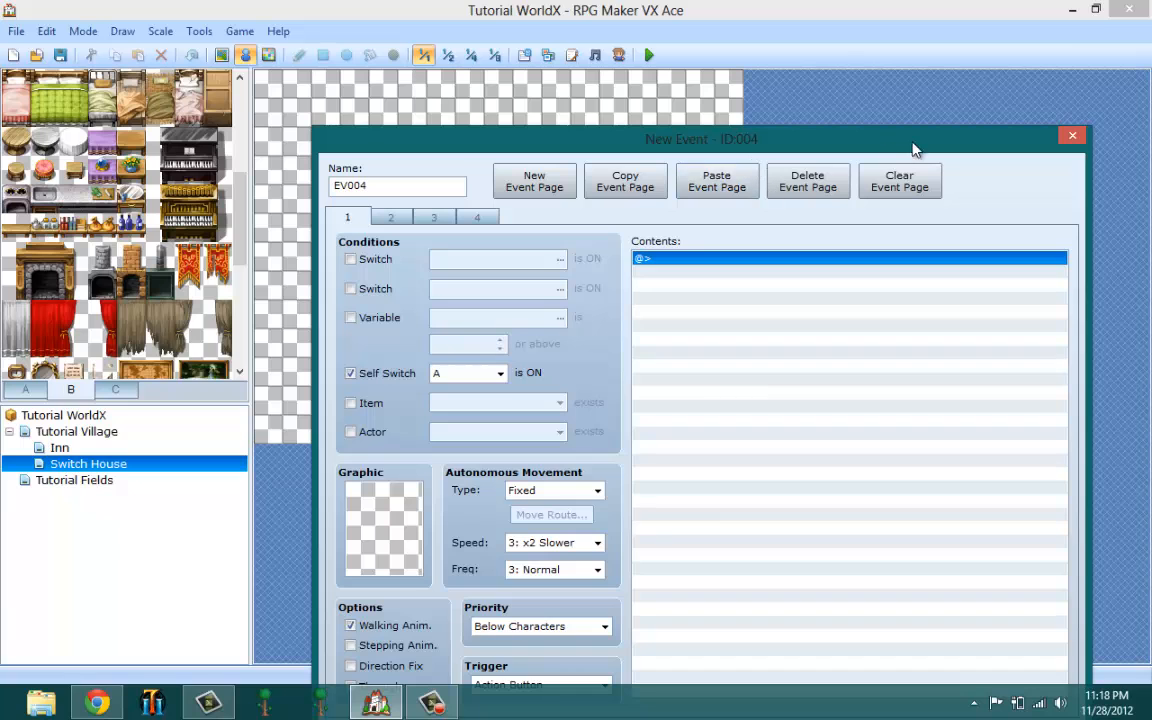
click(1071, 137)
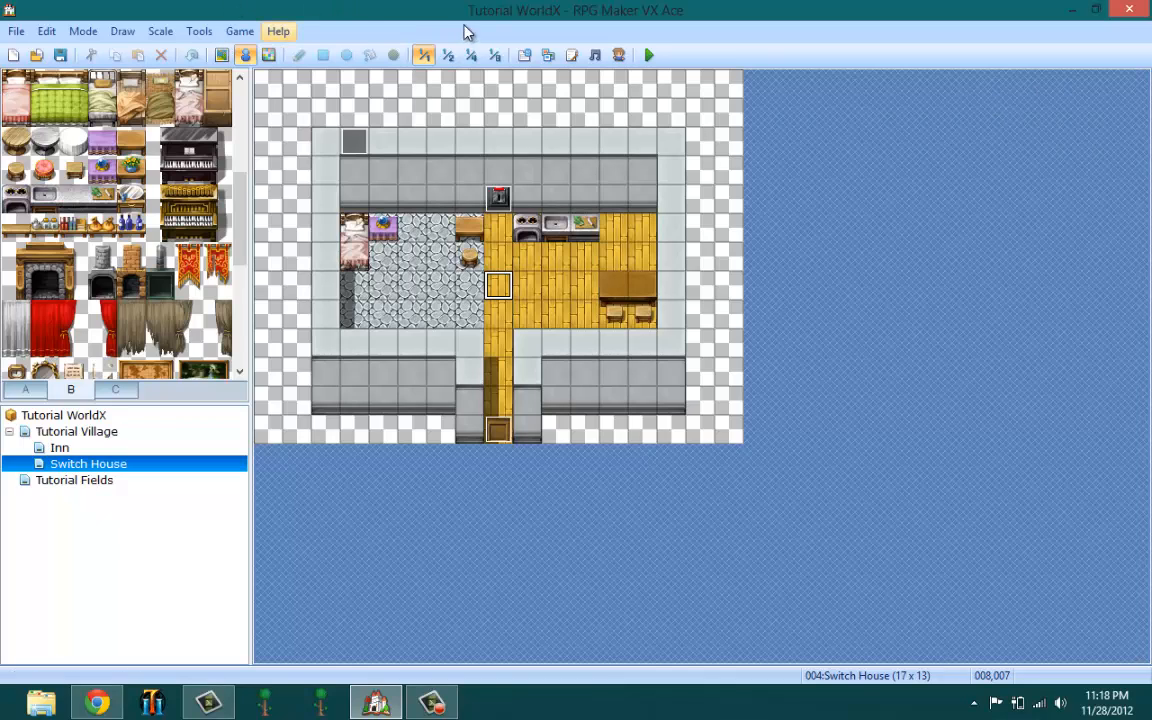
Open the help contents, expand the RPG Maker VX Ace book and show the Basic Operation topic
click(280, 31)
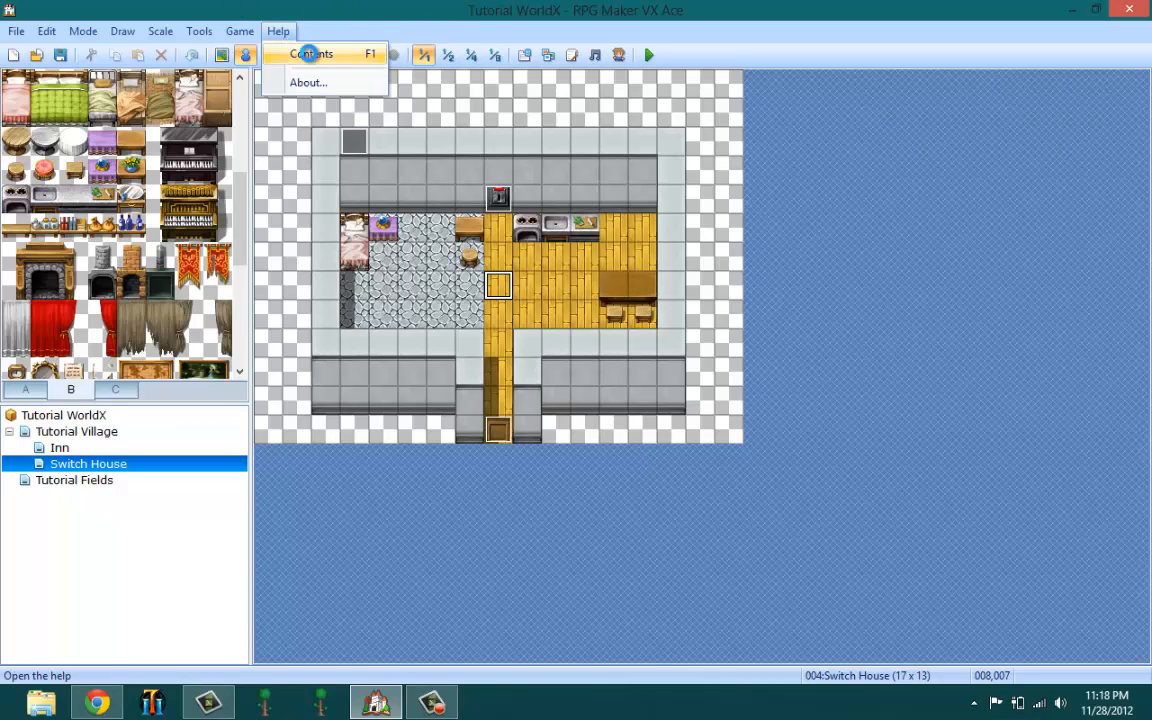
click(305, 53)
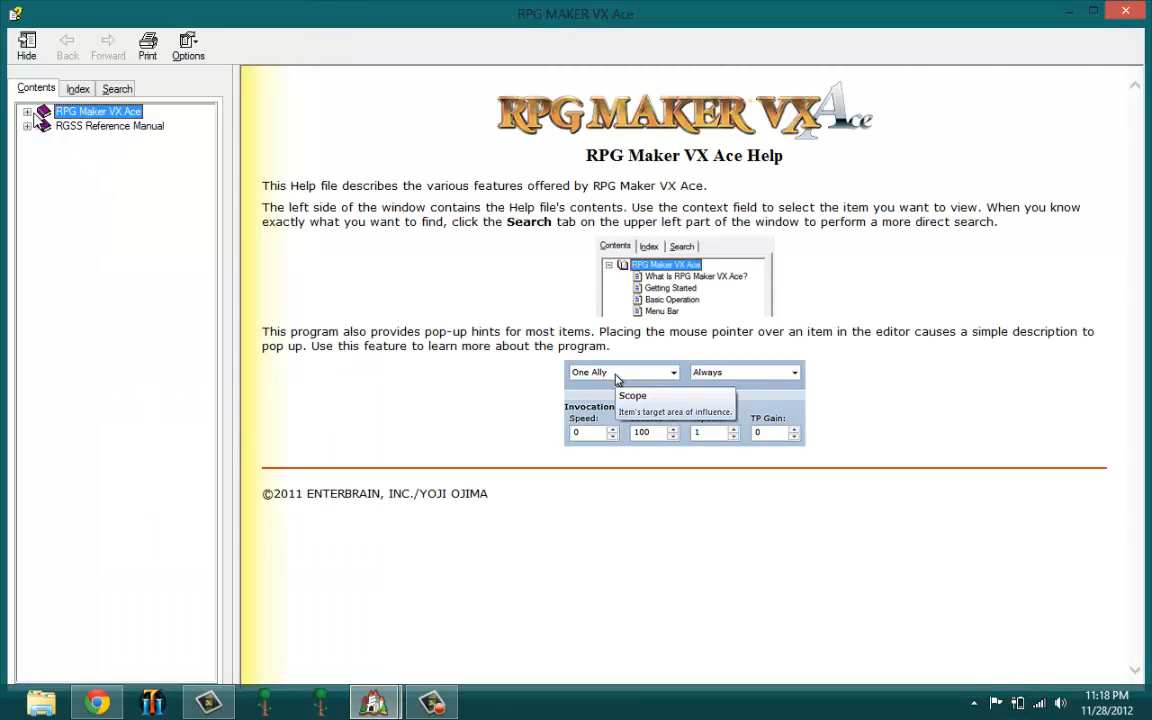
click(440, 703)
click(438, 703)
click(27, 112)
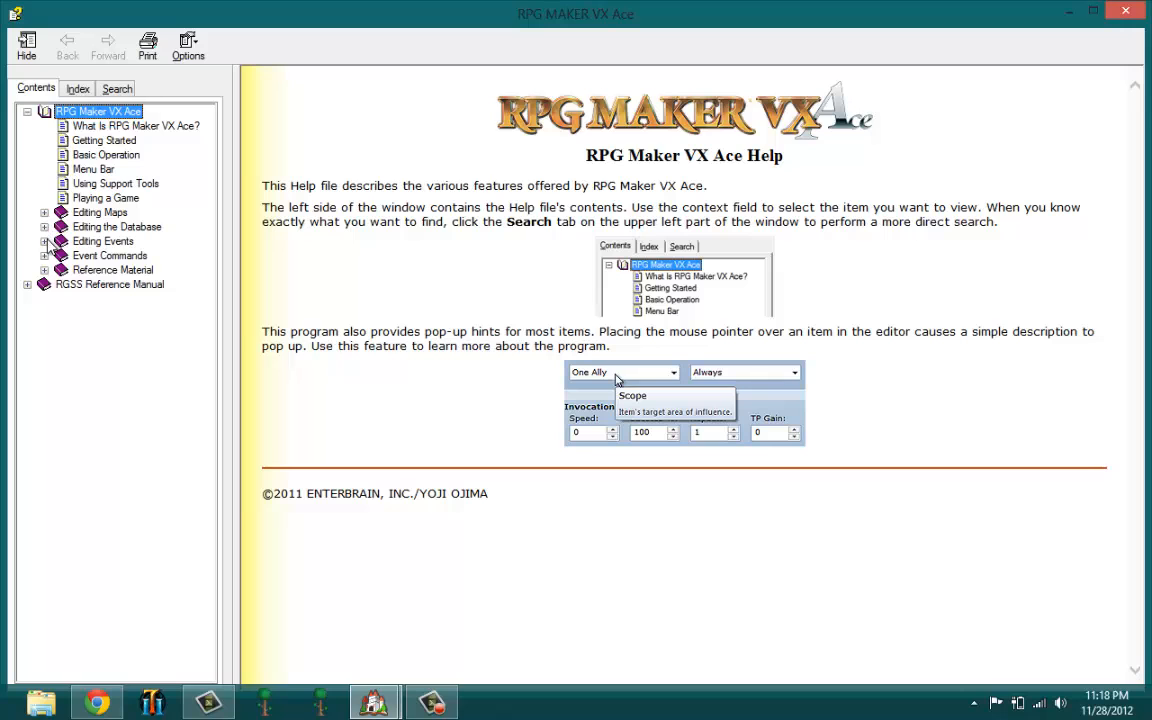
click(100, 126)
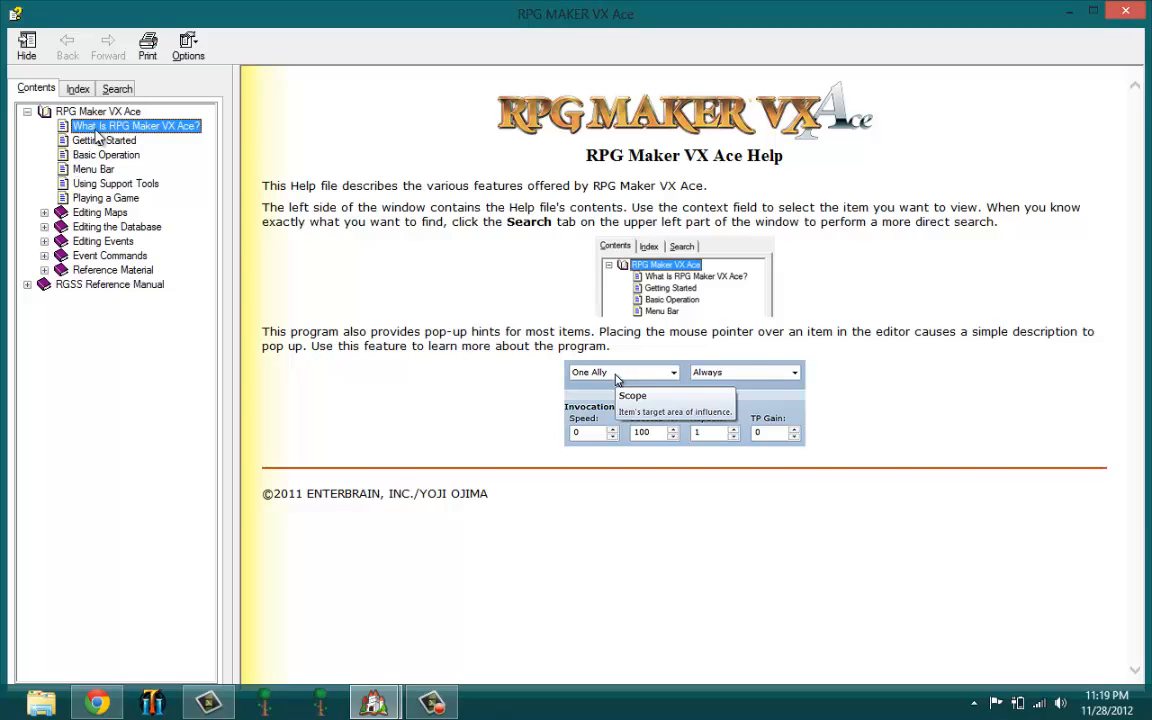
click(105, 155)
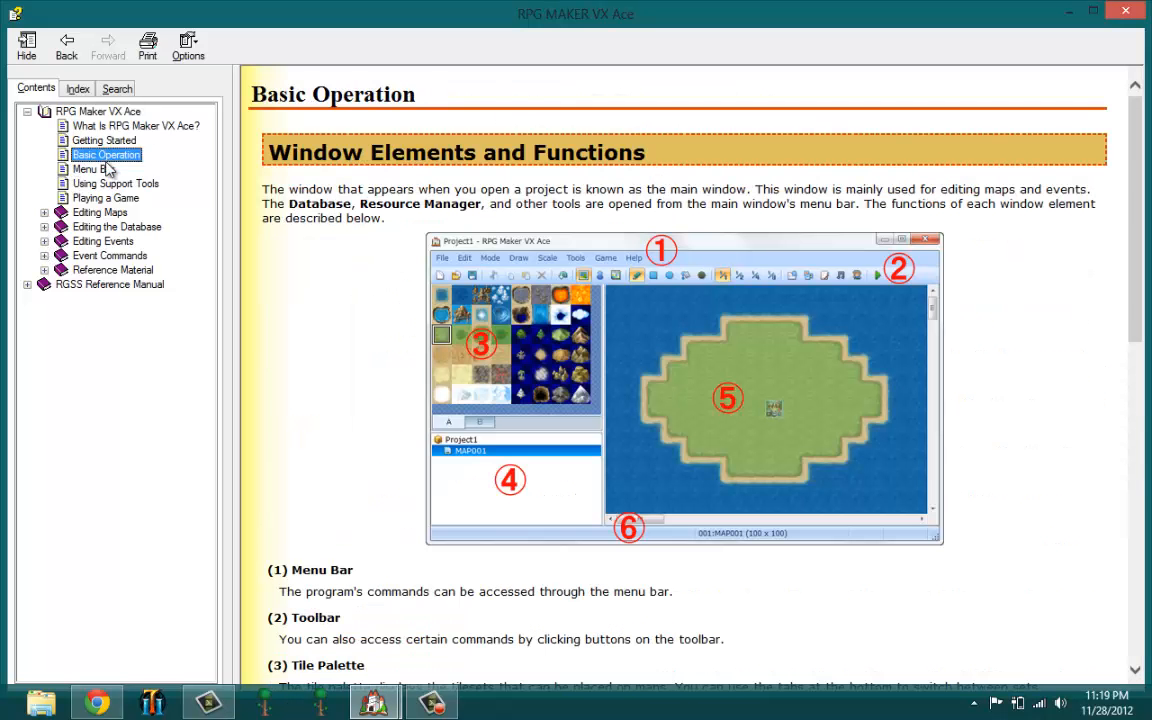
Expand the Reference Material, Event Commands, Editing Events, Editing Maps and Editing the Database help sections and look through their topics
click(44, 270)
click(44, 256)
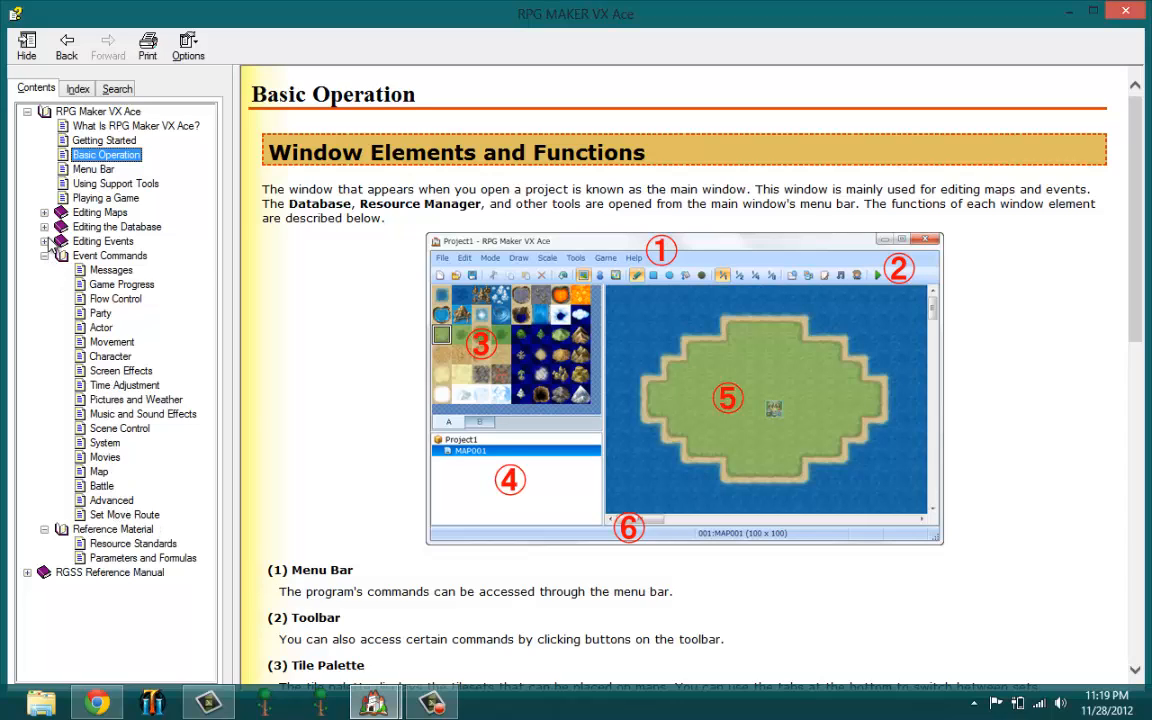
click(44, 241)
click(44, 213)
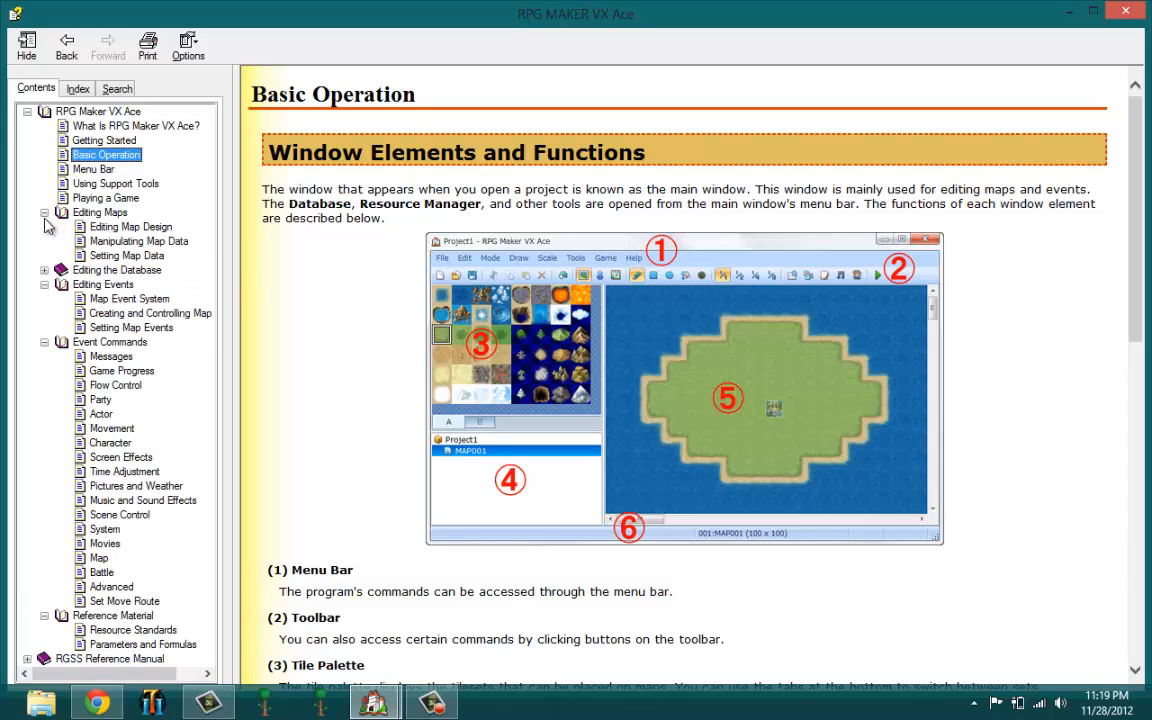
click(44, 212)
click(44, 212)
click(44, 270)
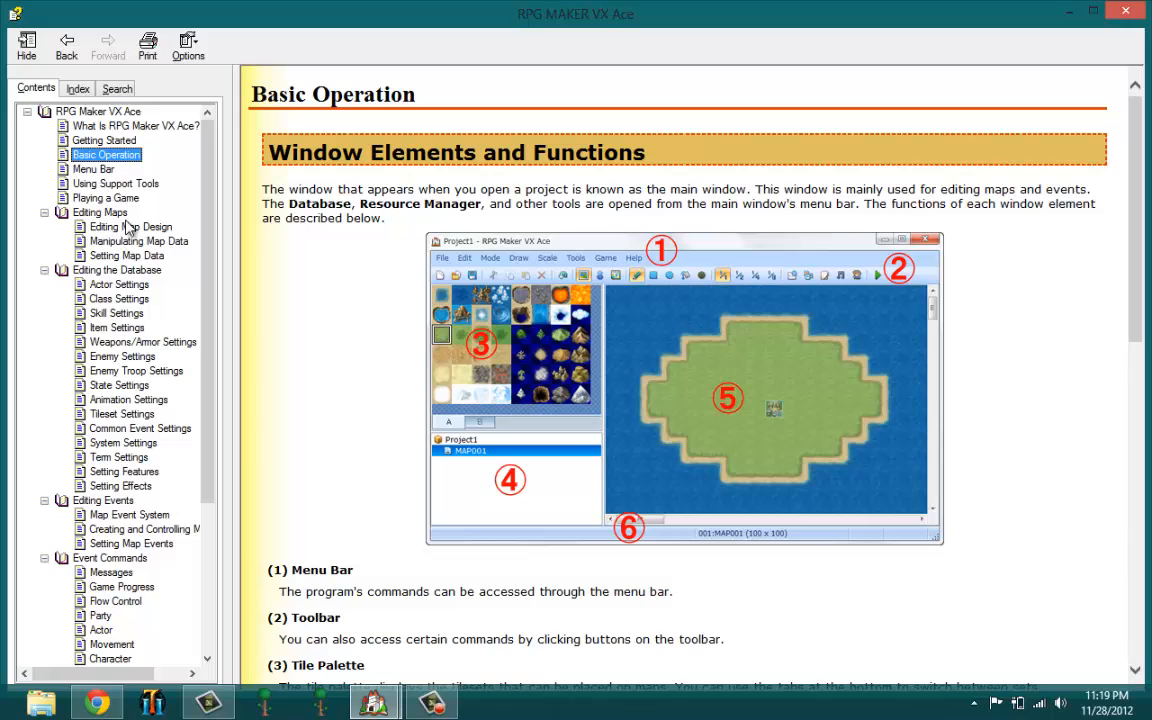
scroll(137, 290, down, 1)
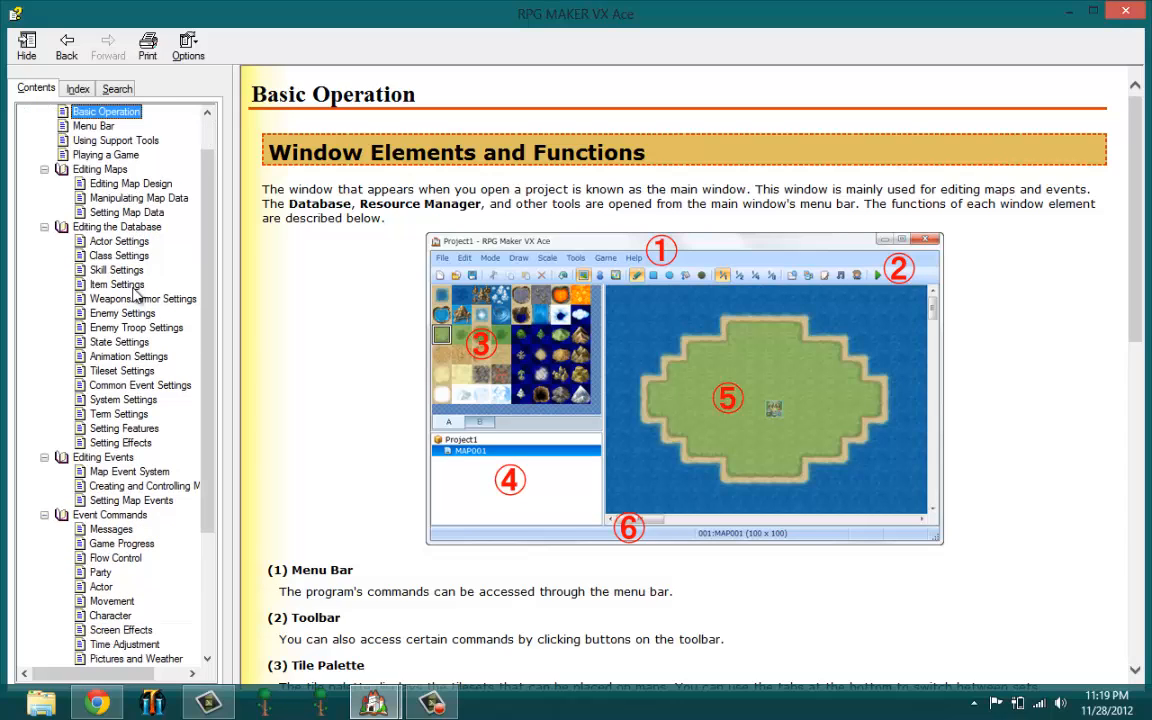
scroll(137, 290, down, 3)
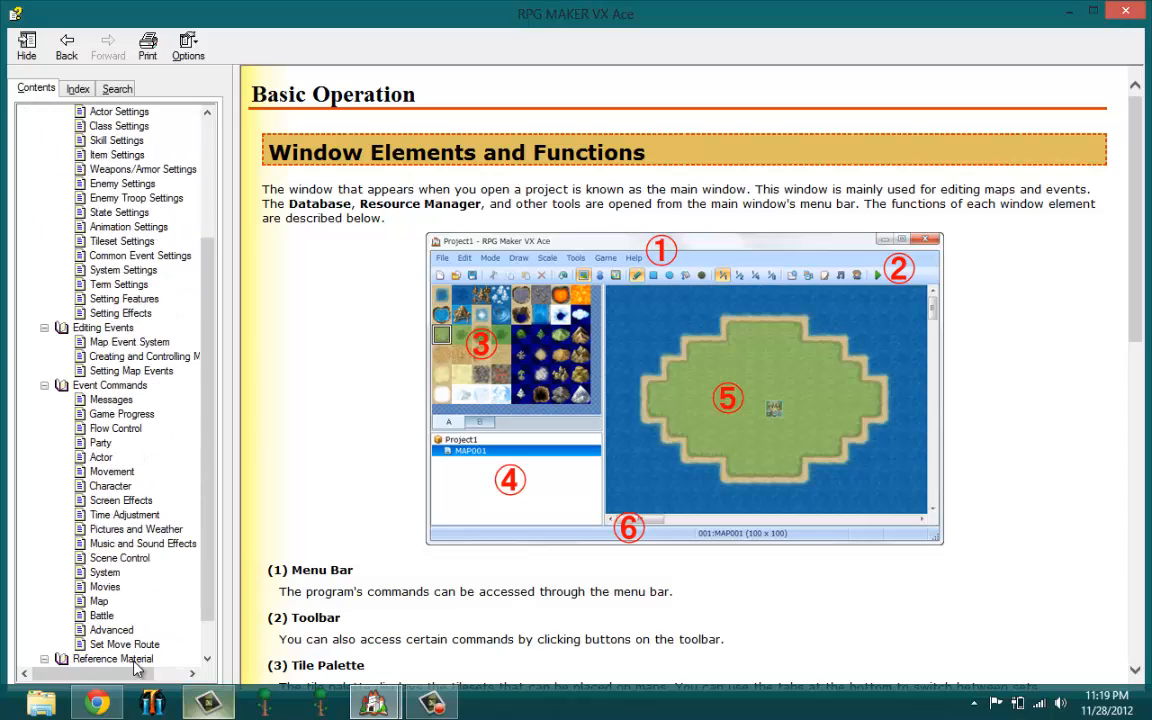
scroll(120, 612, down, 1)
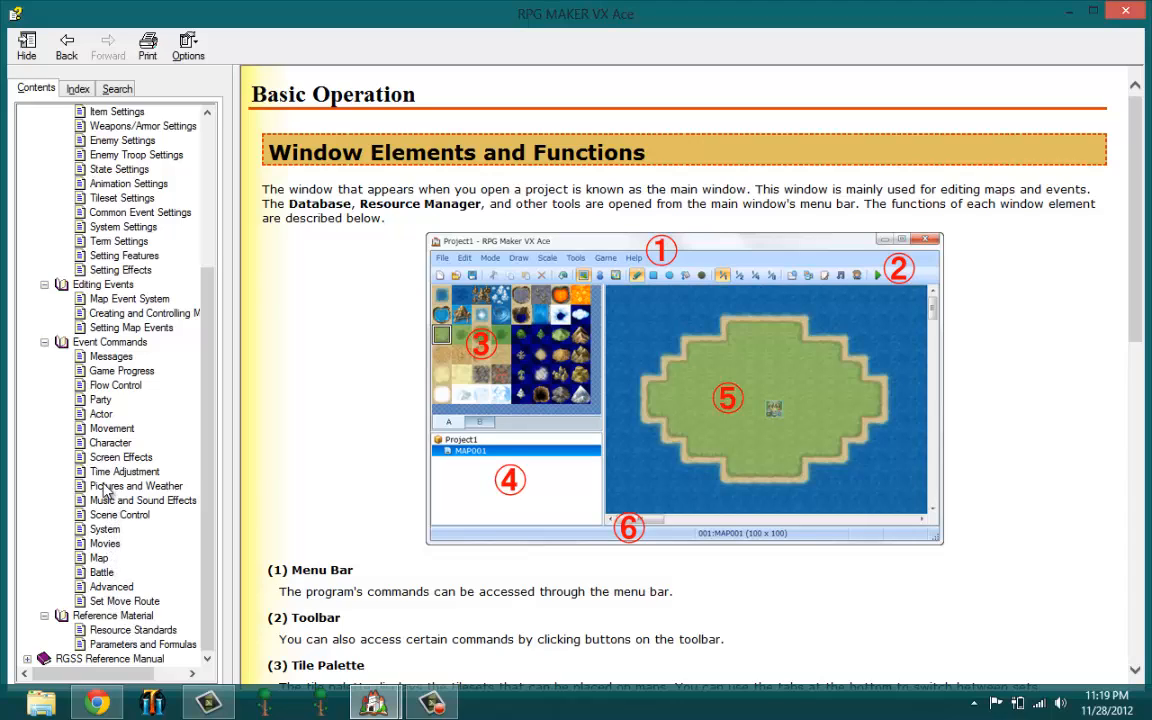
click(432, 703)
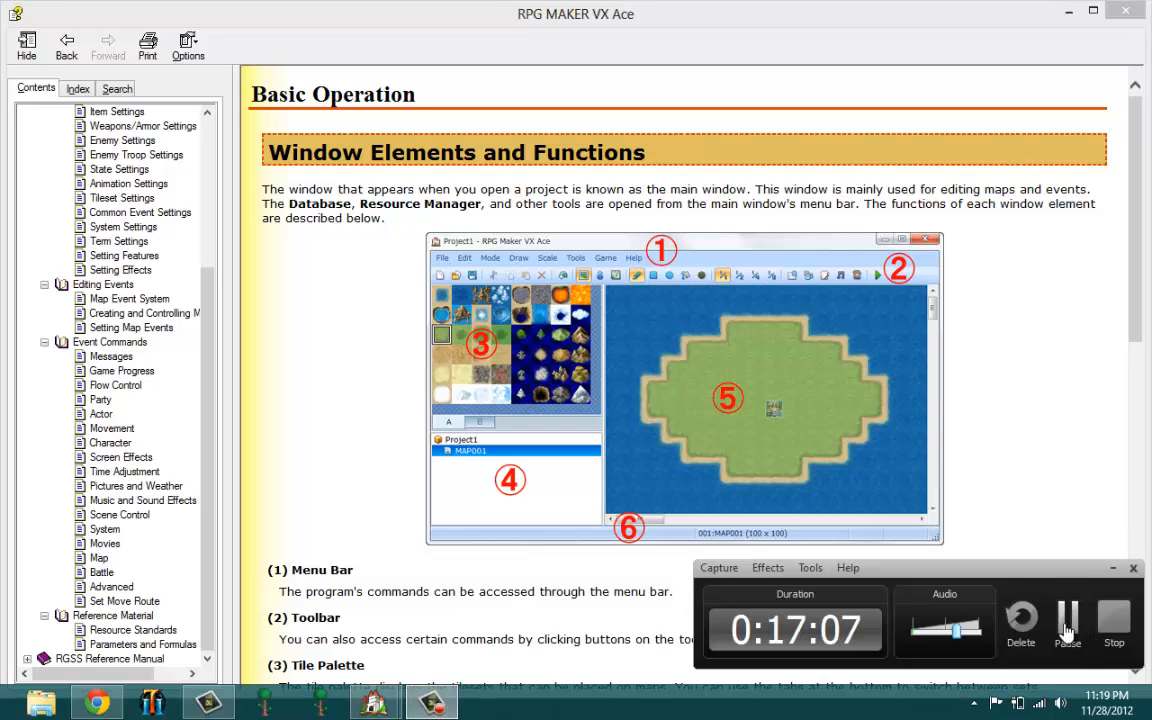
click(1067, 621)
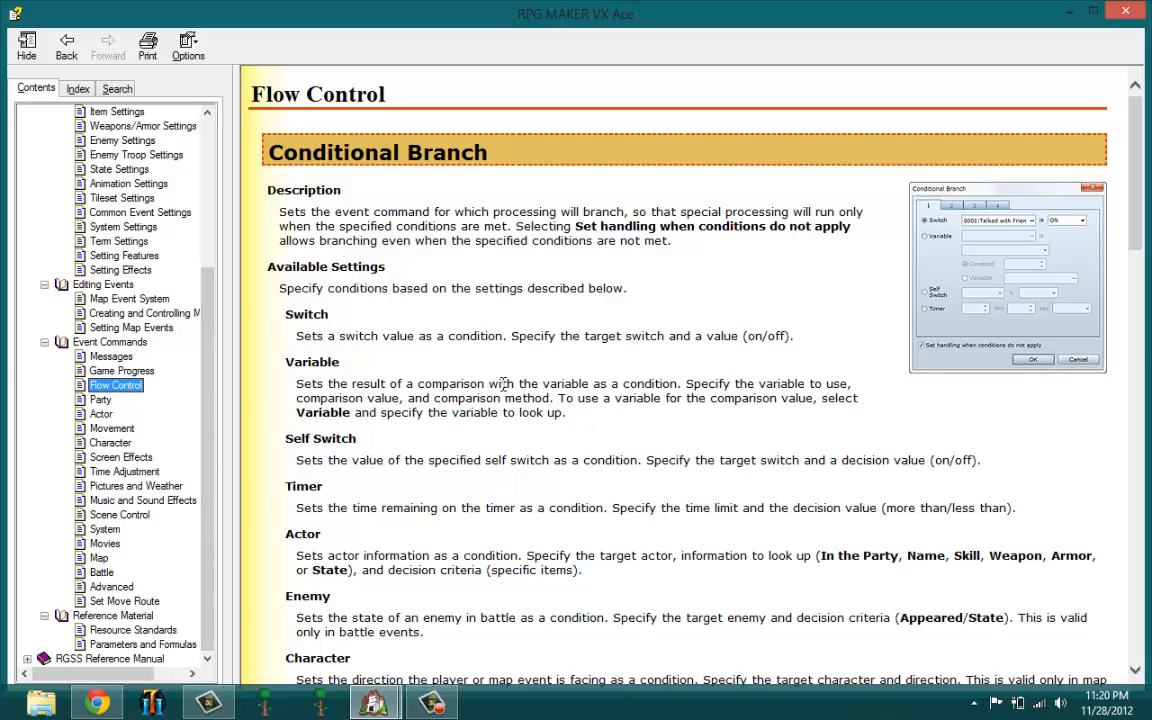
Read the Conditional Branch settings in the Flow Control help topic, and close the help
drag(722, 384, 710, 399)
click(435, 430)
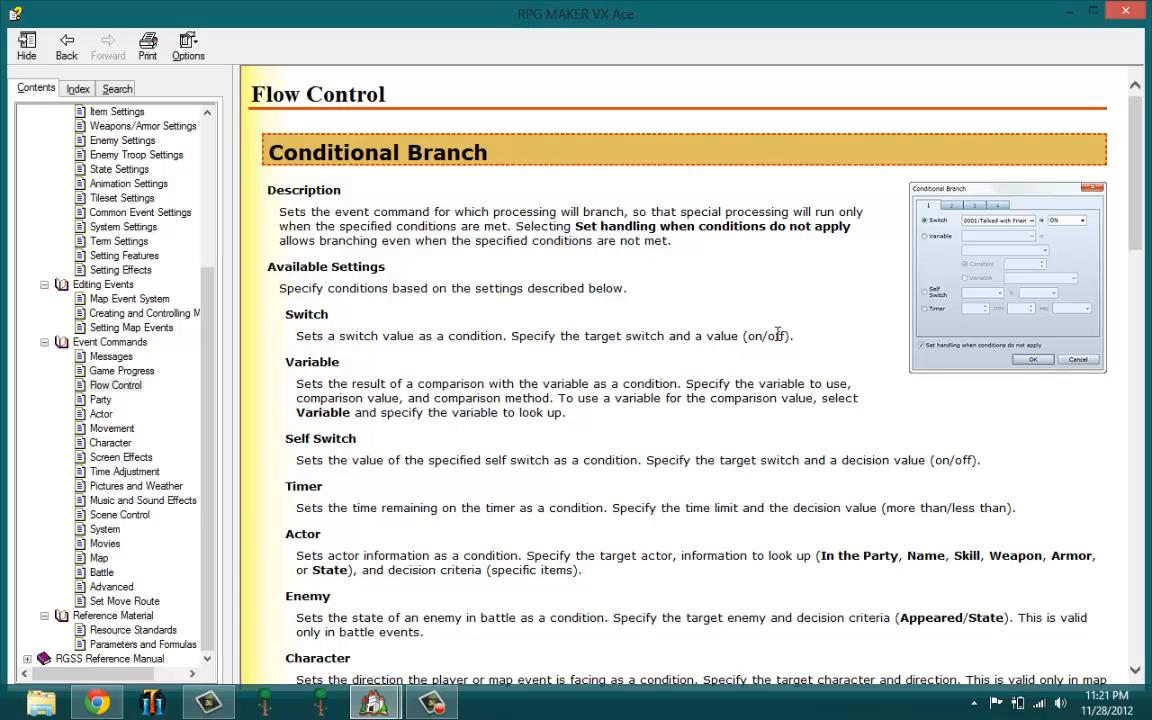
scroll(1136, 260, down, 3)
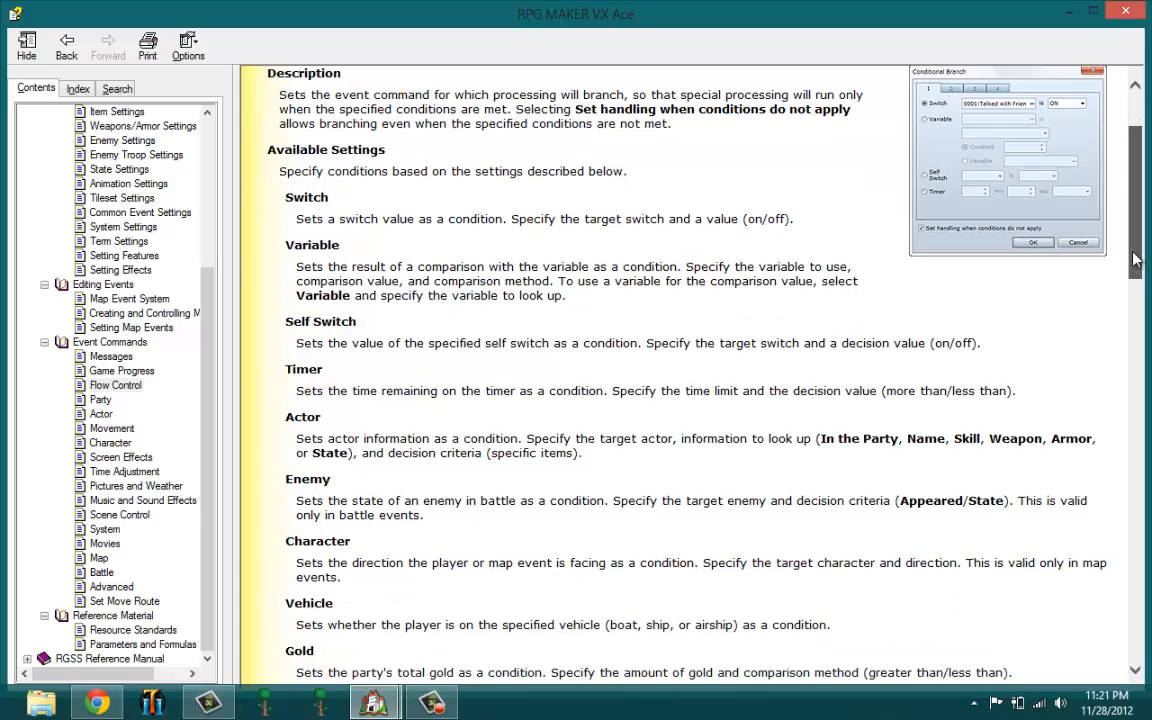
drag(1136, 260, 1138, 5)
click(1136, 10)
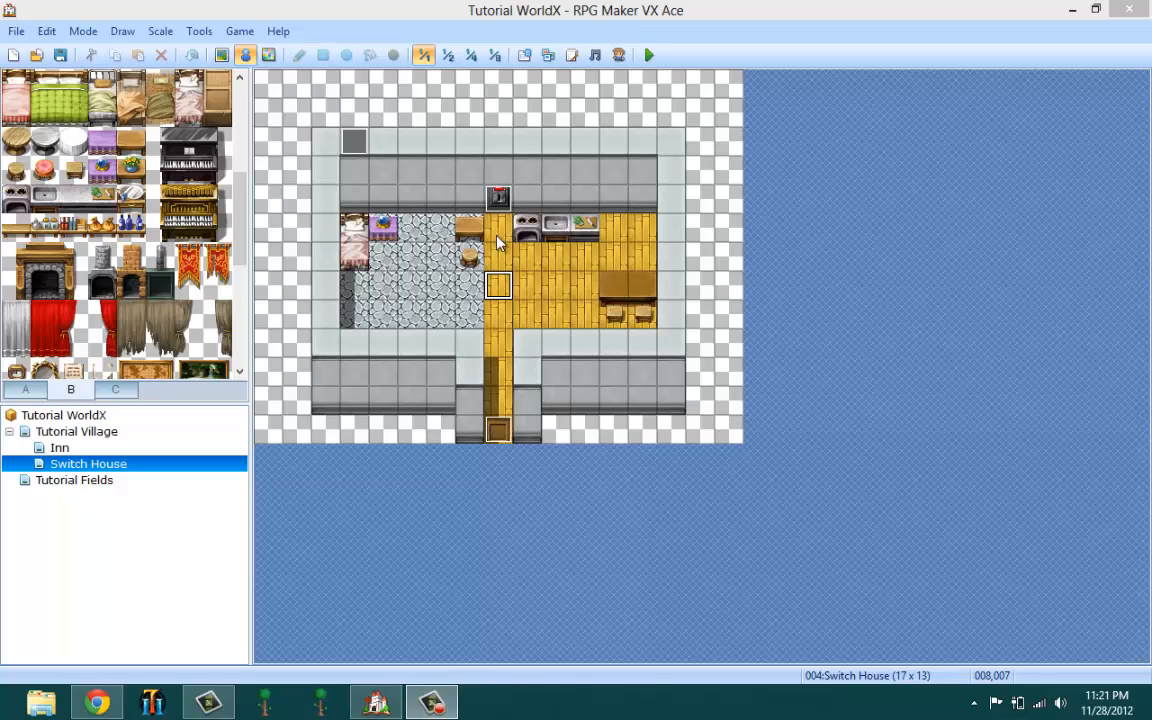
Start a playtest with a new game and walk the character out of the inn
click(648, 55)
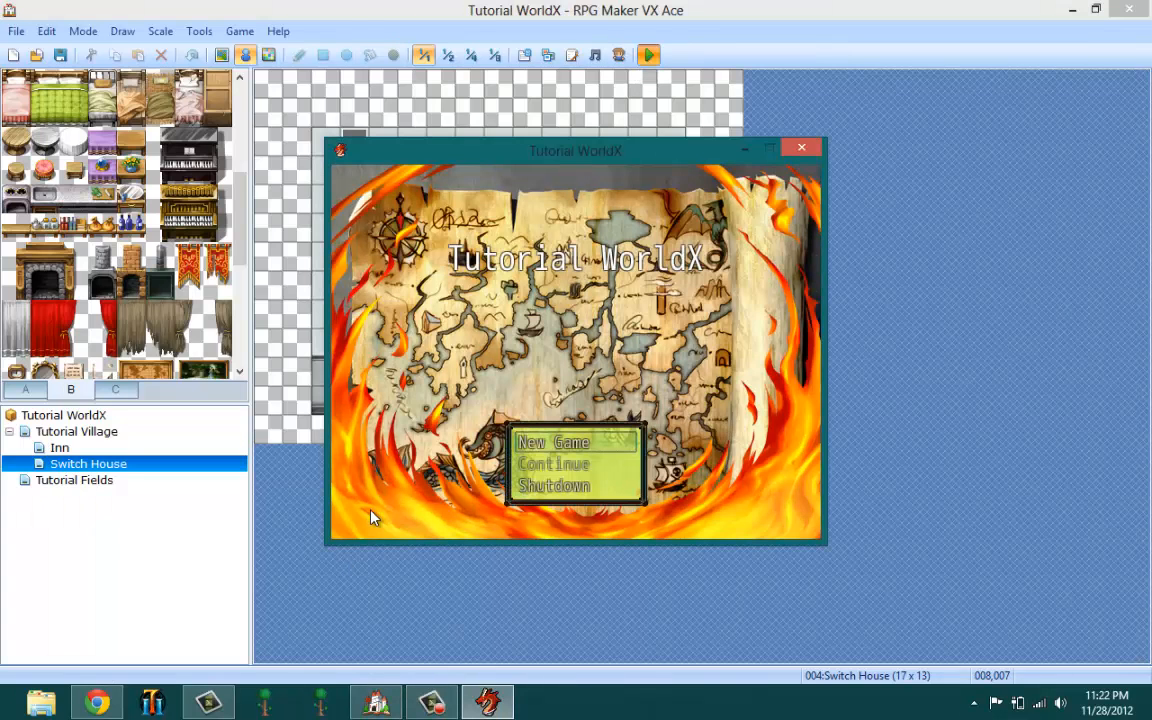
key(Return)
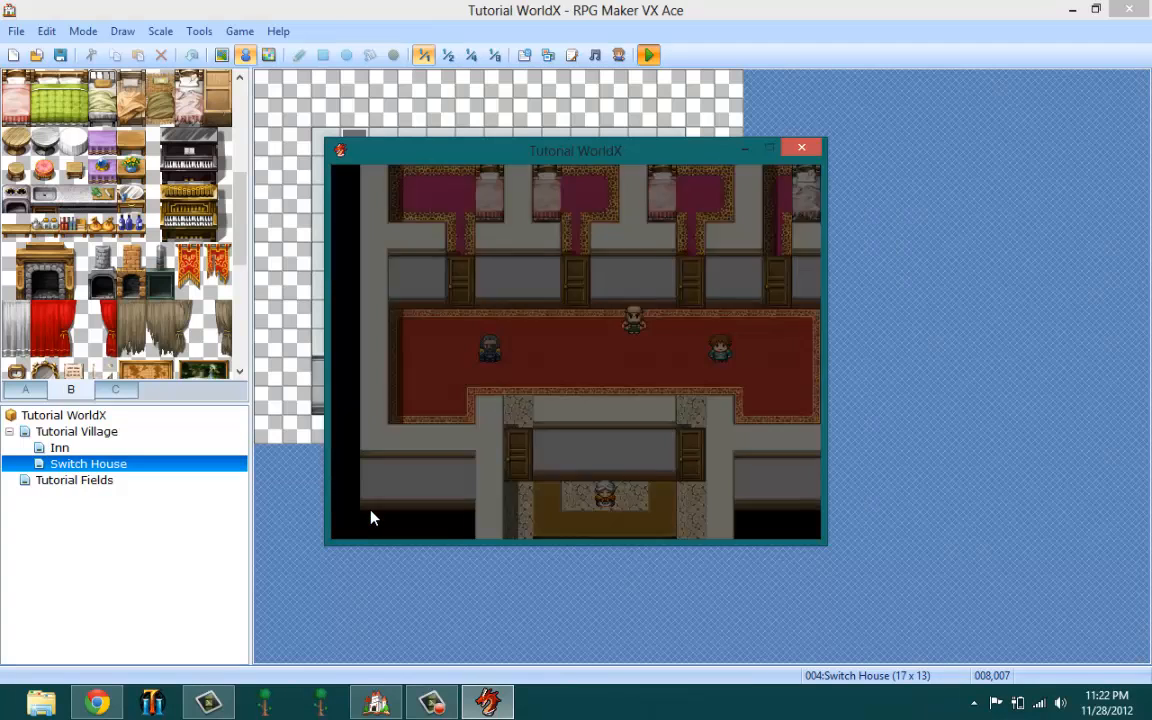
key(Down)
key(Right)
key(Down)
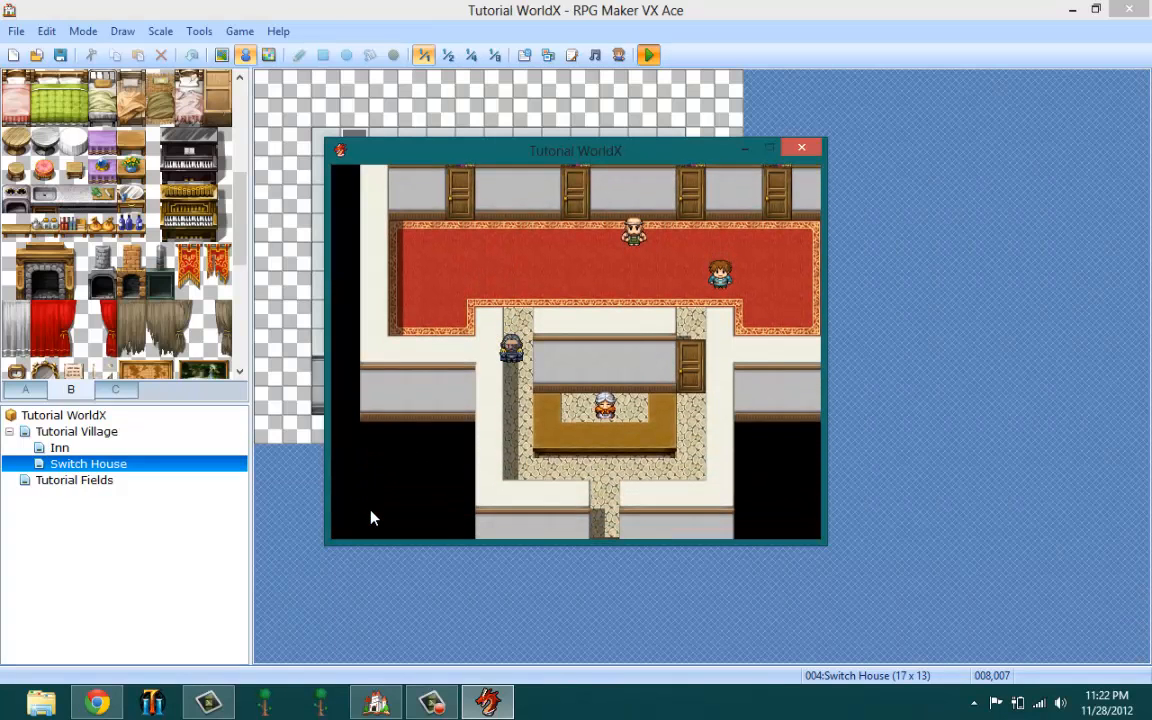
key(Down)
key(Right)
key(Down)
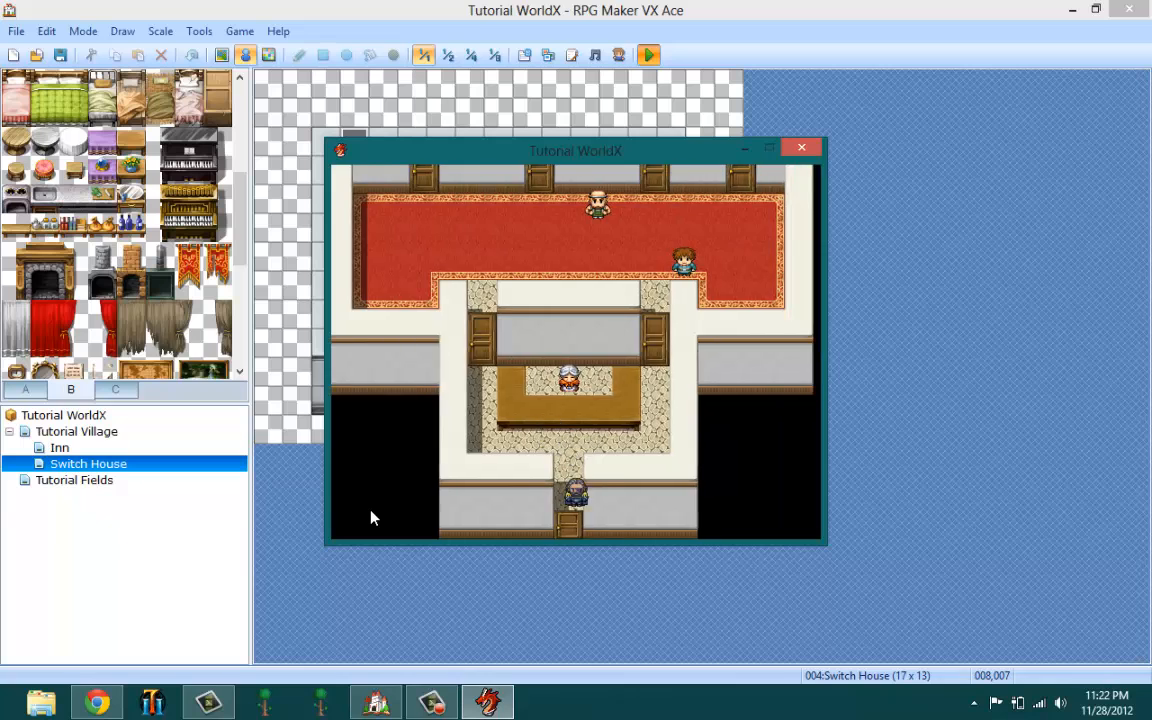
key(Down)
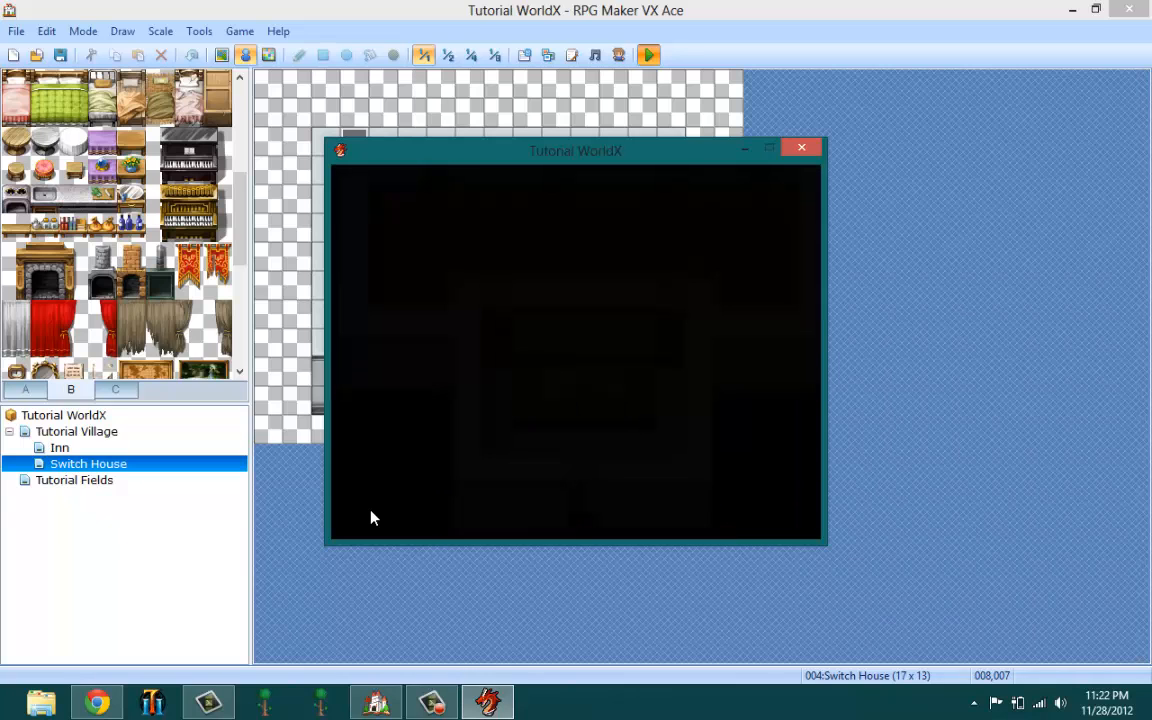
Walk the character through the village into the Switch House and up to the wall lever
key(Down)
key(Down)
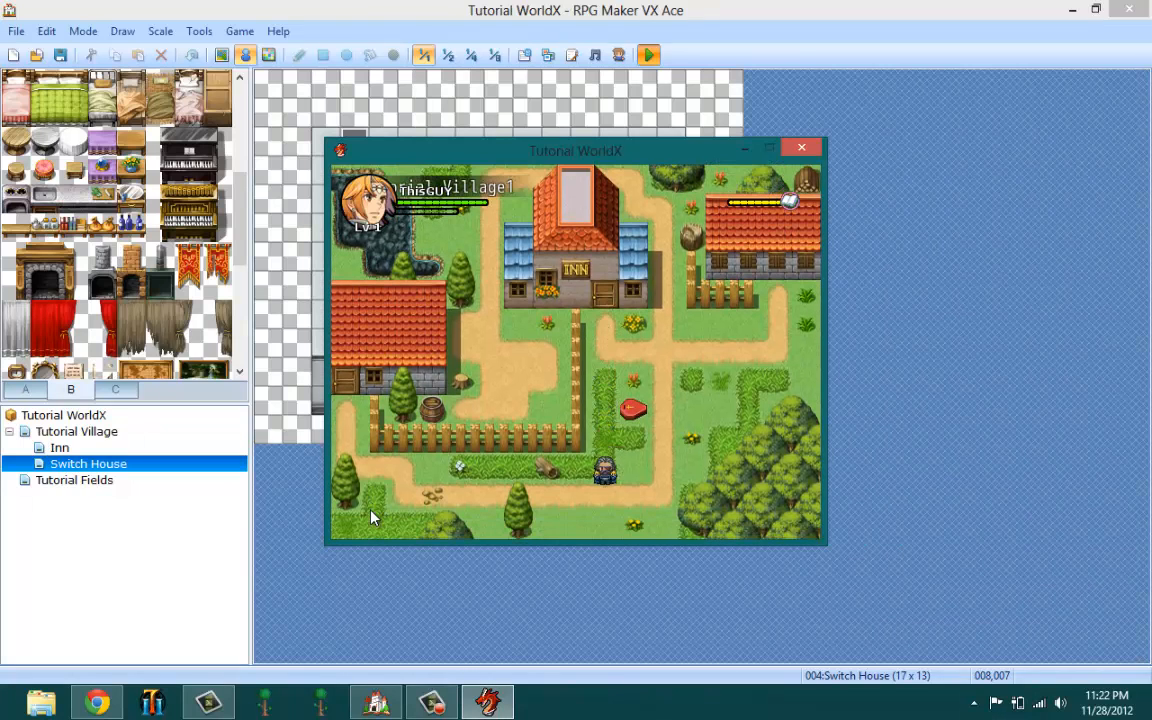
key(Left)
key(Left)
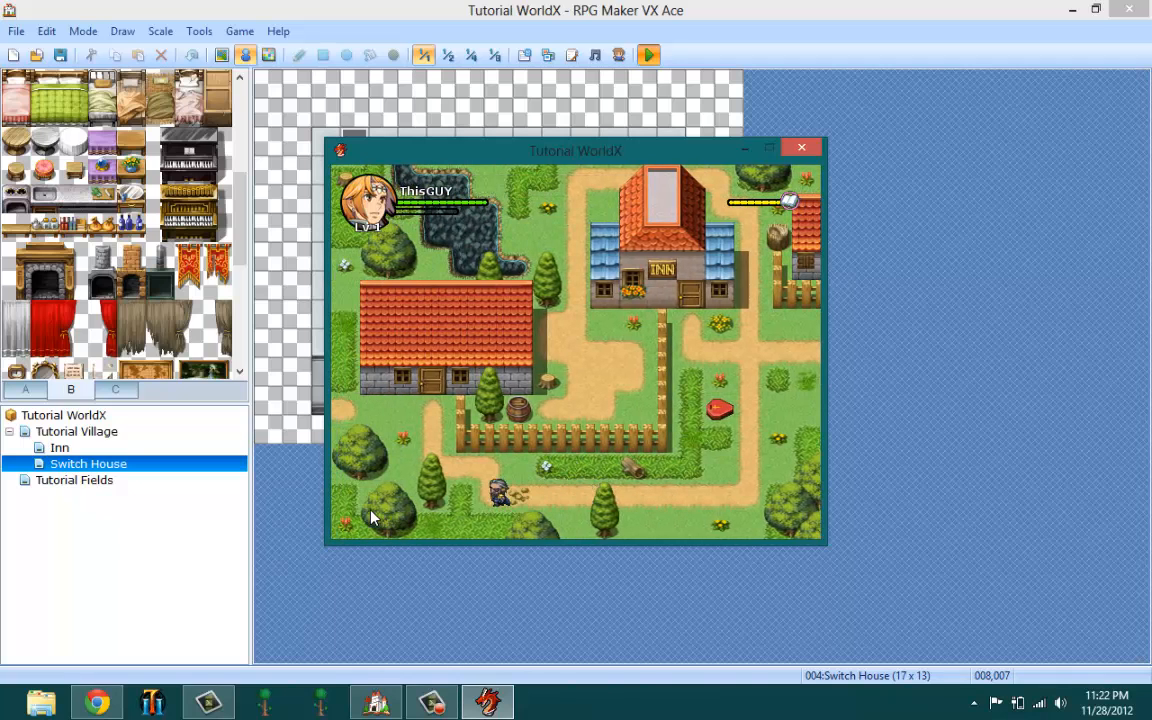
key(Up)
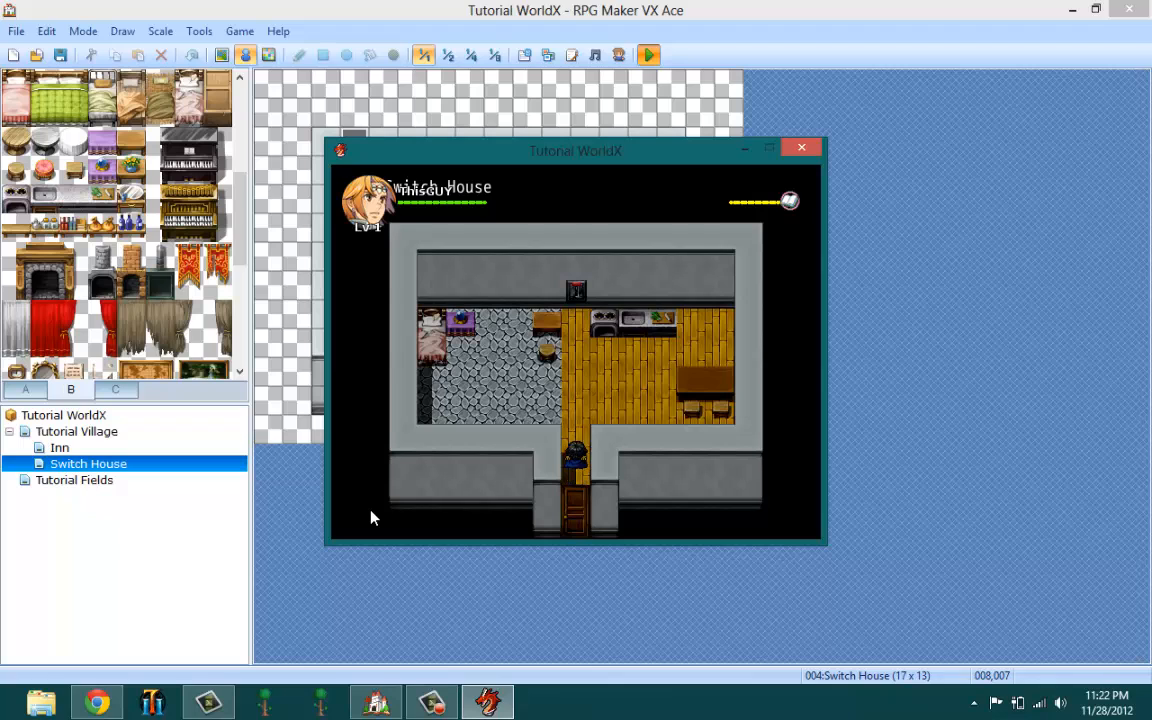
key(Up)
key(Up)
key(Up)
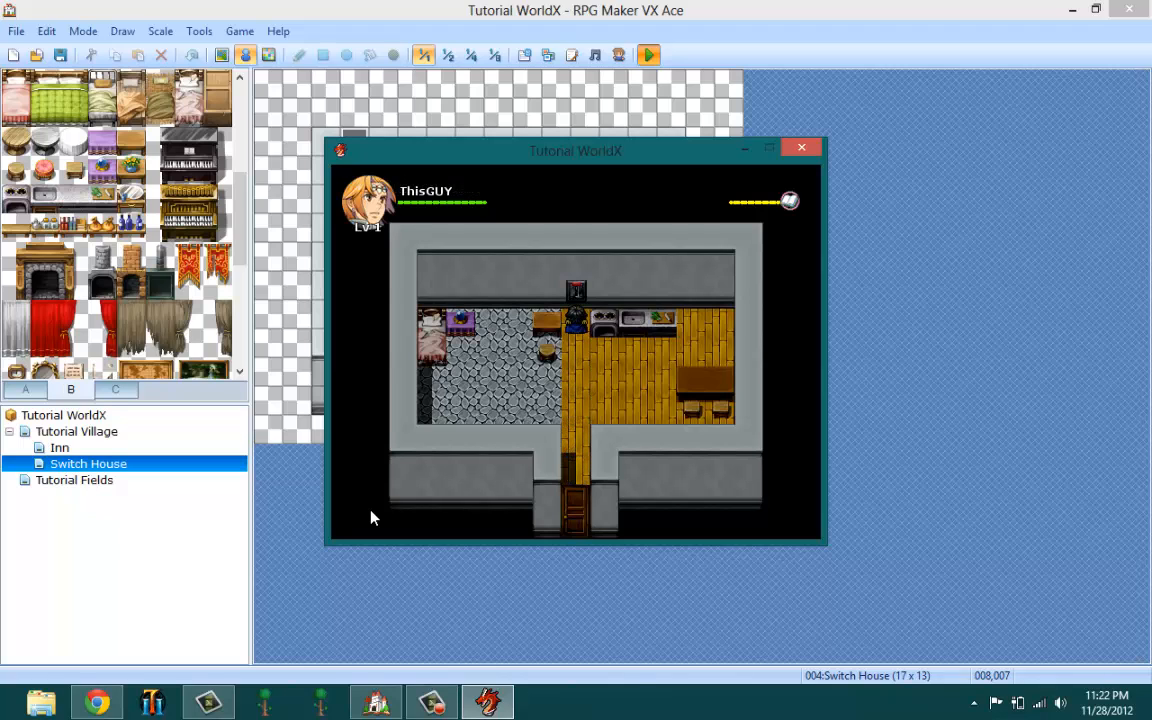
Toggle the wall lever repeatedly to test the screen tint, and end the playtest
key(space)
key(space)
key(space)
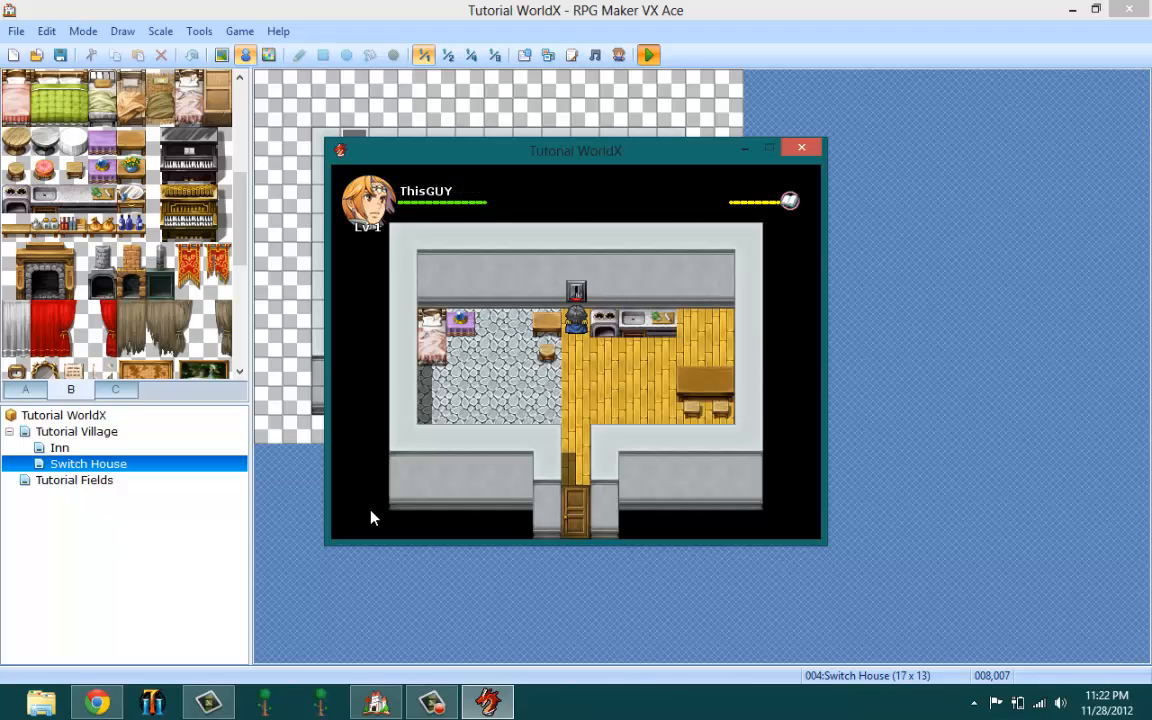
key(space)
key(space)
key(space)
key(space)
key(space)
key(space)
key(space)
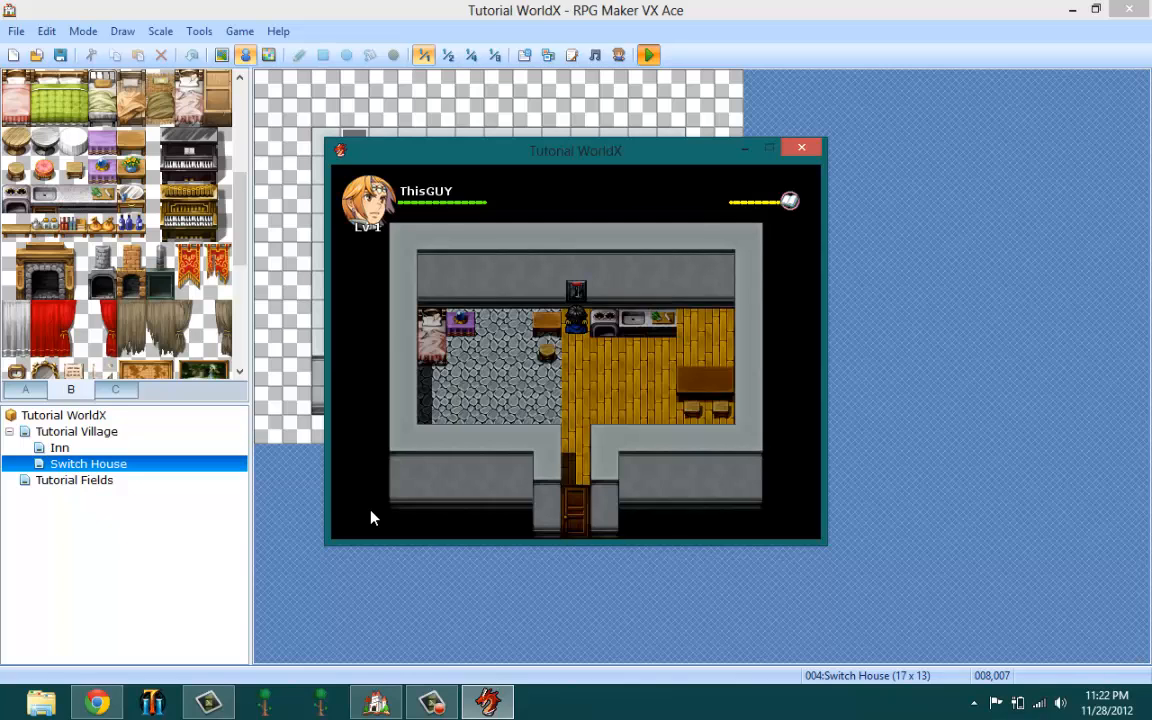
key(space)
key(space)
key(space)
key(space)
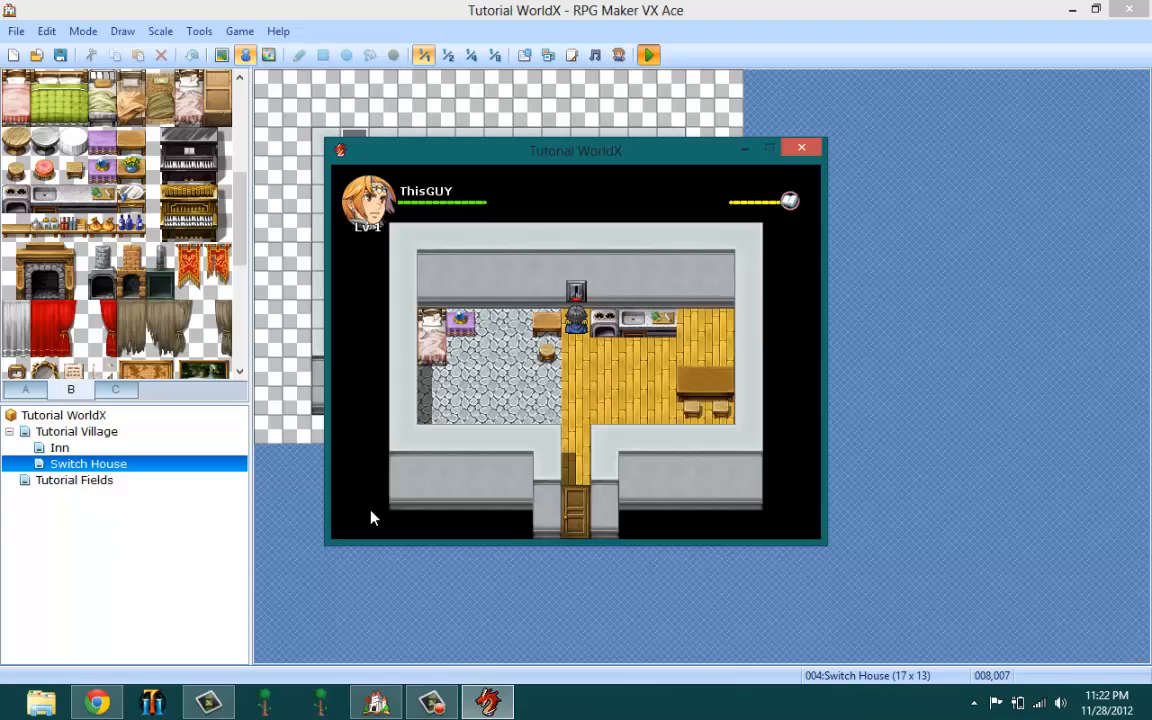
key(space)
key(space)
key(space)
key(space)
key(space)
key(space)
key(space)
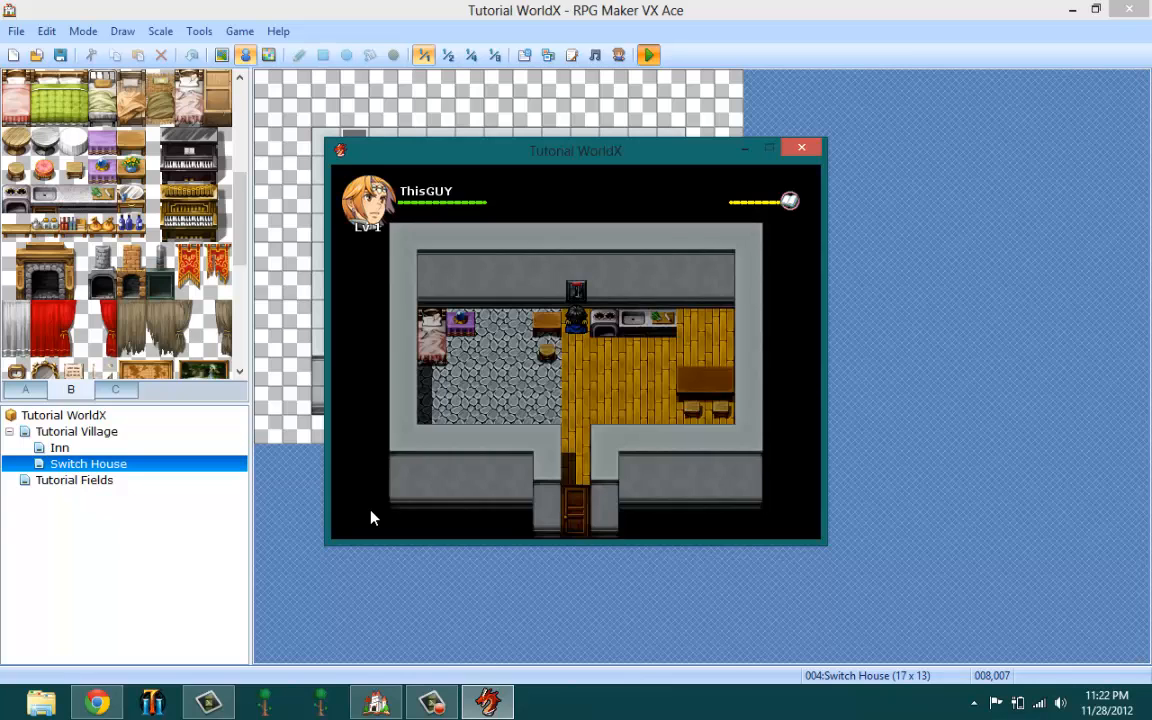
key(space)
key(space)
key(space)
key(space)
key(space)
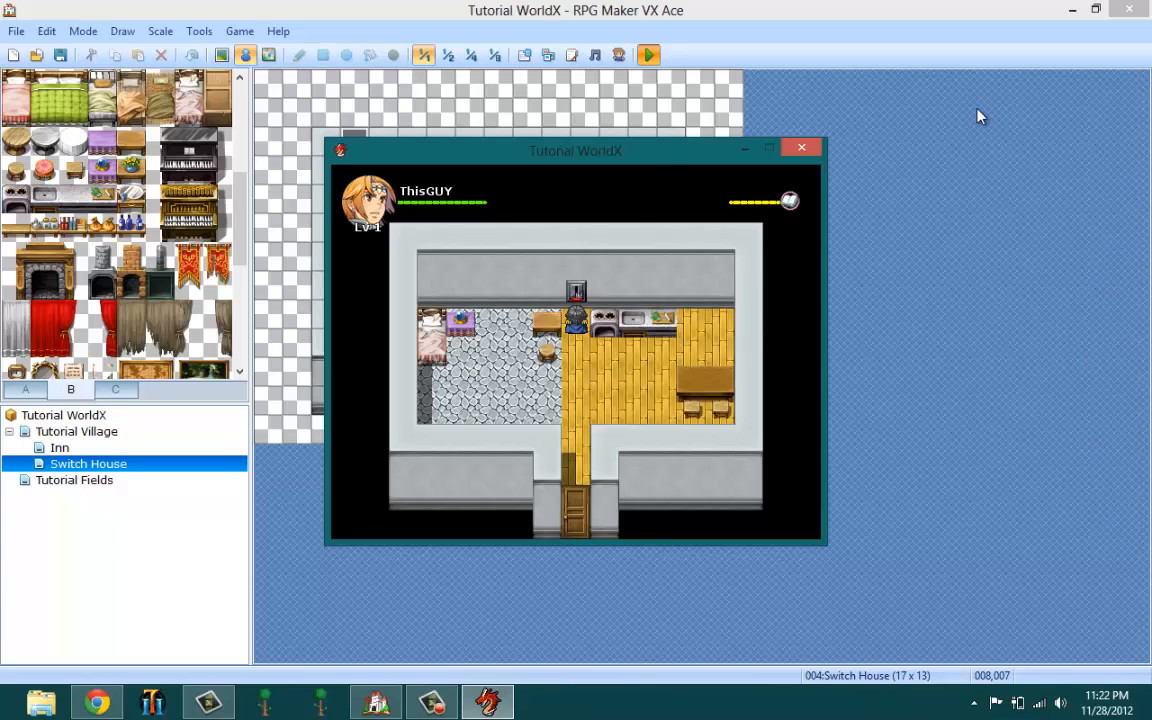
click(787, 152)
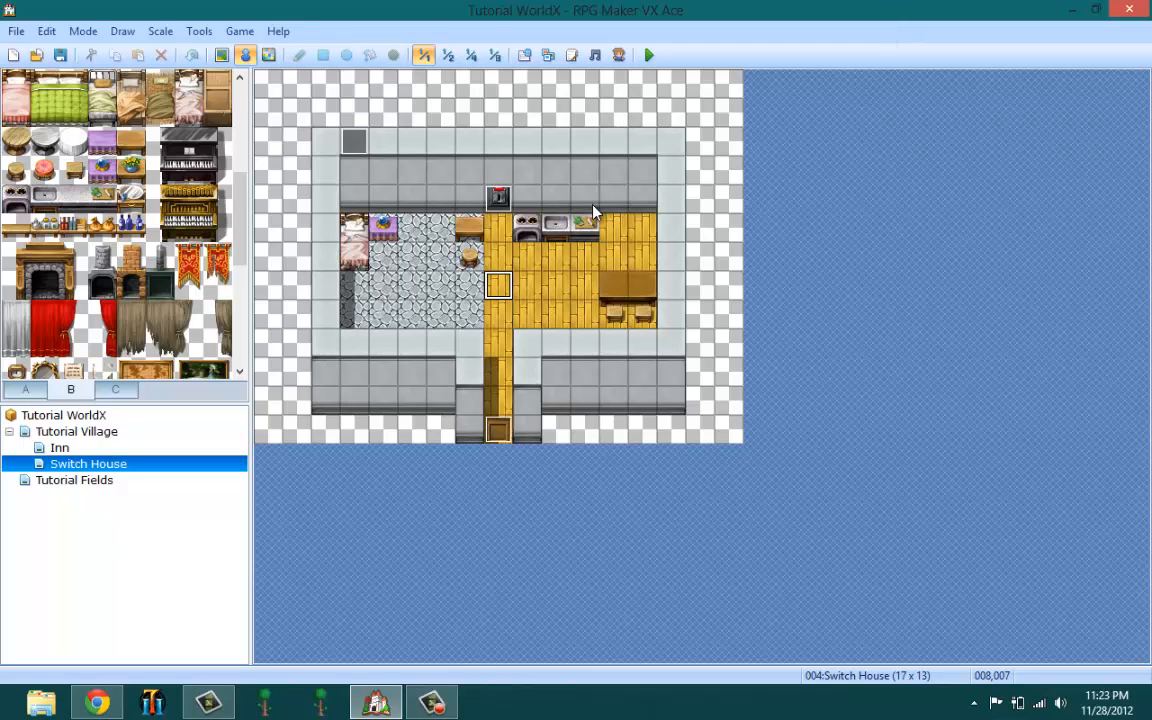
Start a new event on the Switch House floor and open a Conditional Branch command for its contents
right_click(513, 288)
click(584, 297)
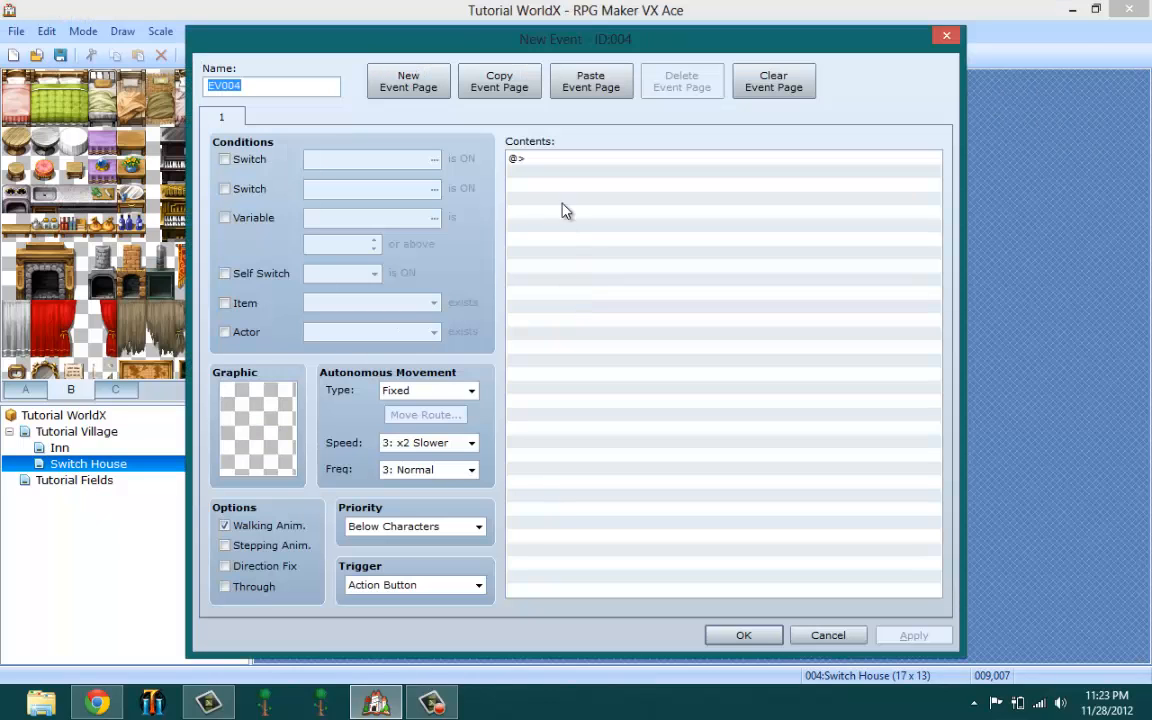
click(593, 190)
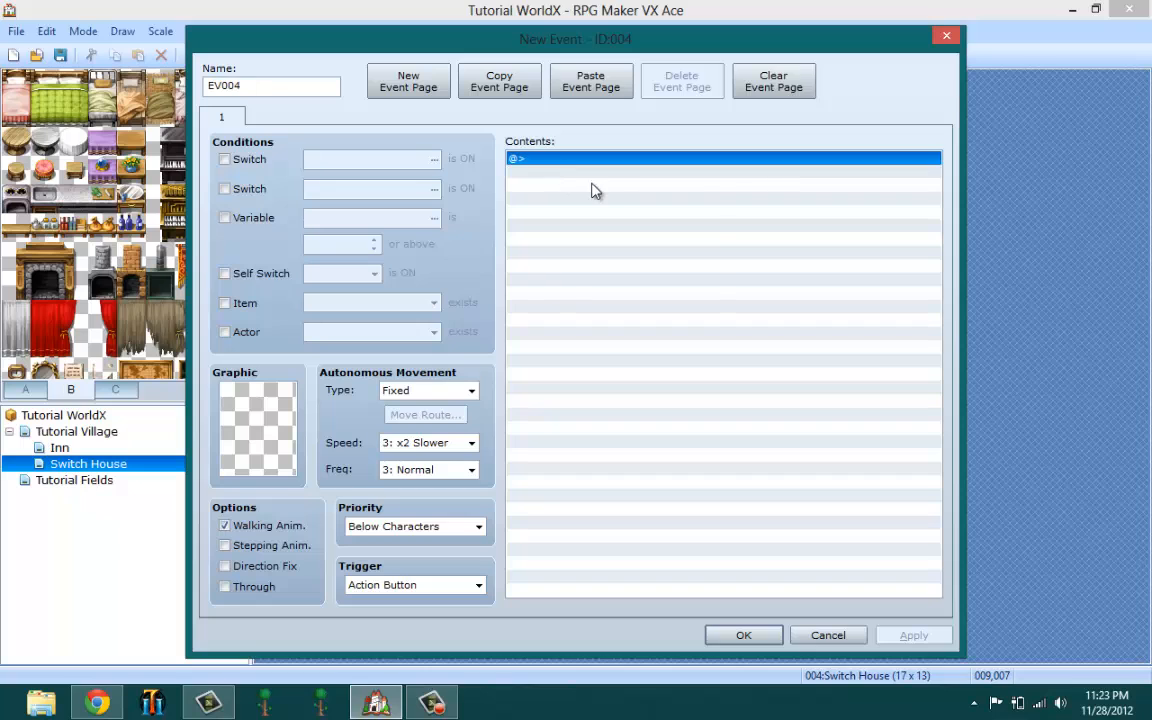
right_click(593, 190)
click(609, 182)
click(624, 437)
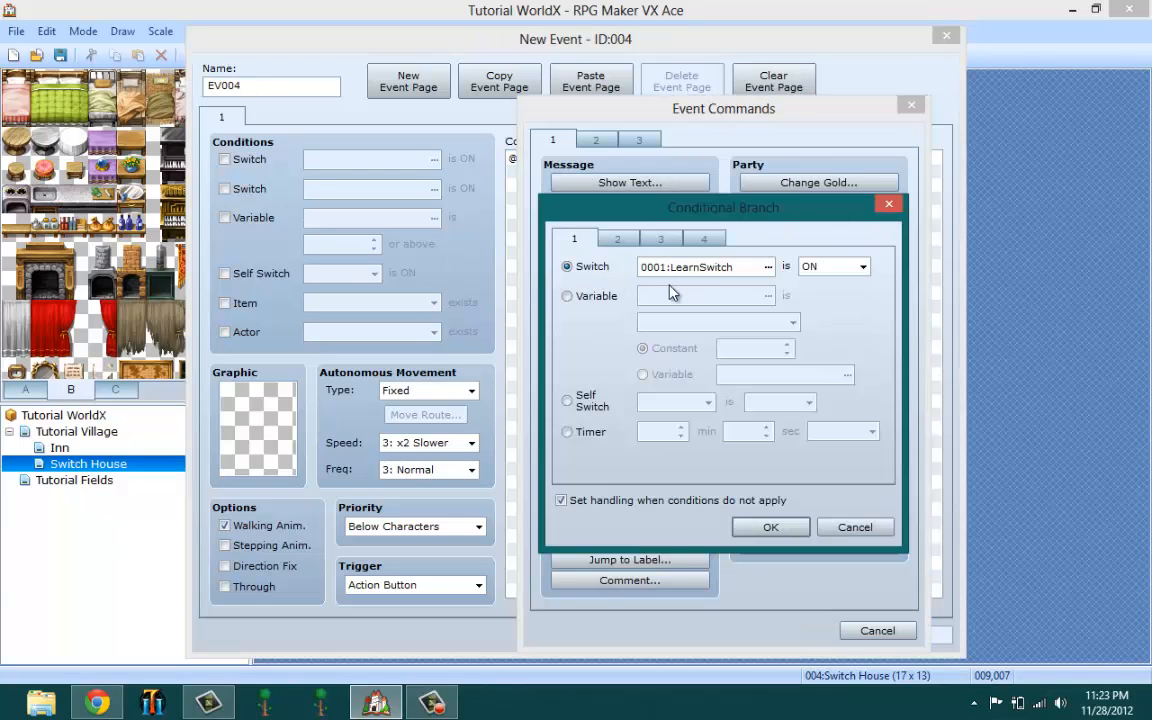
Examine all four pages of Conditional Branch conditions, including the Item in Inventory condition, and return to the first page
click(632, 244)
click(661, 239)
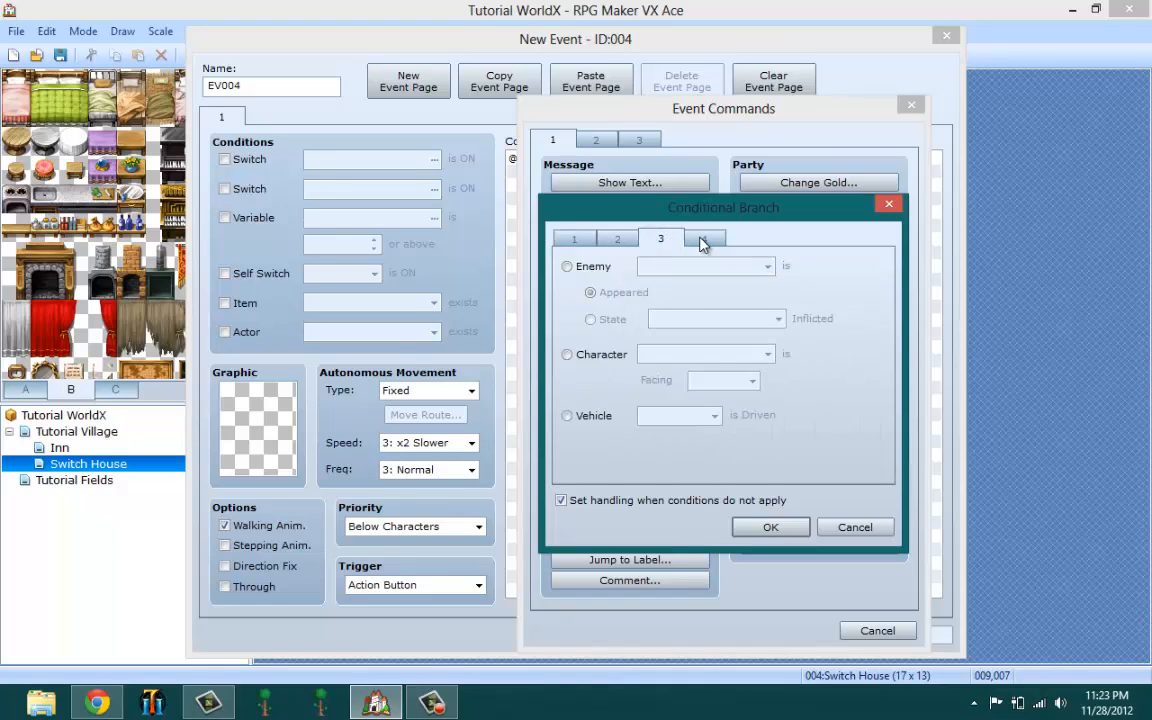
click(705, 238)
click(584, 296)
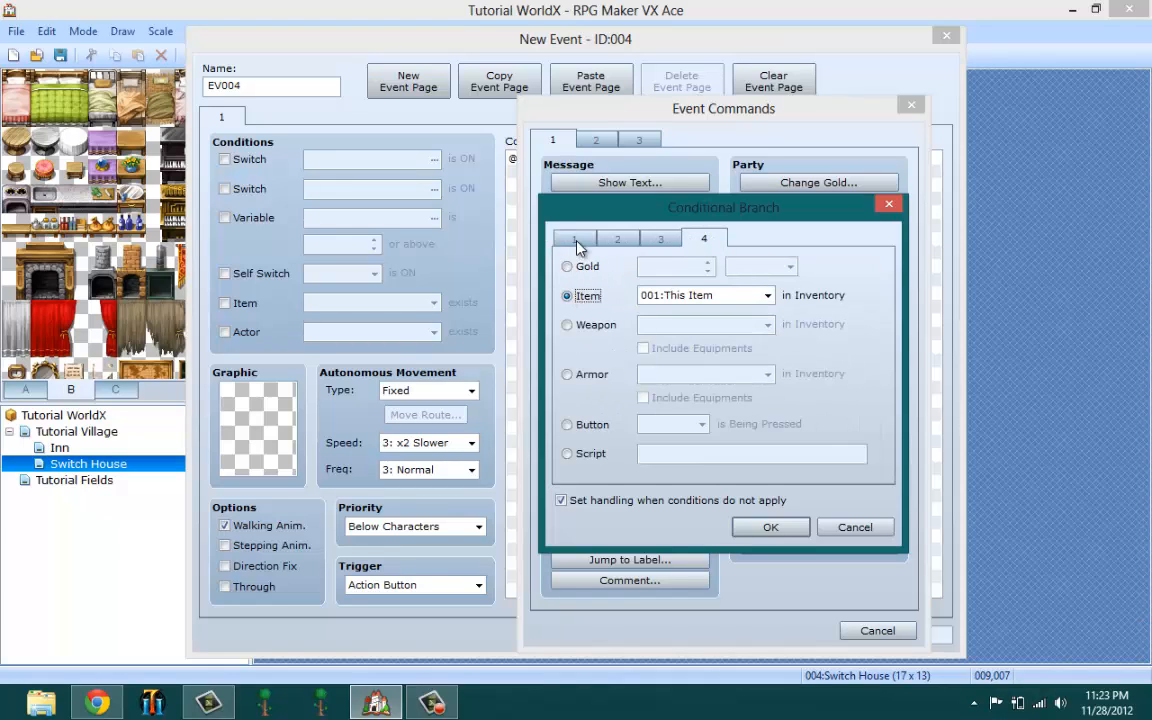
click(574, 239)
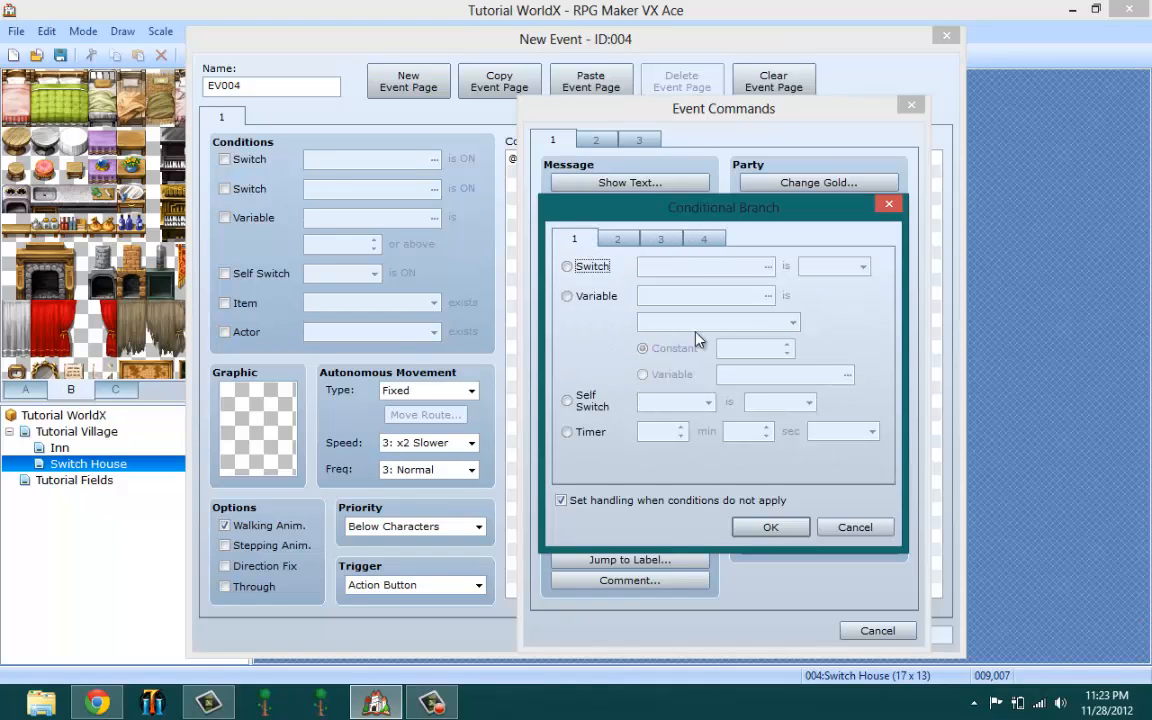
Discard the conditional branch and the new event, and save the project
click(868, 527)
click(870, 631)
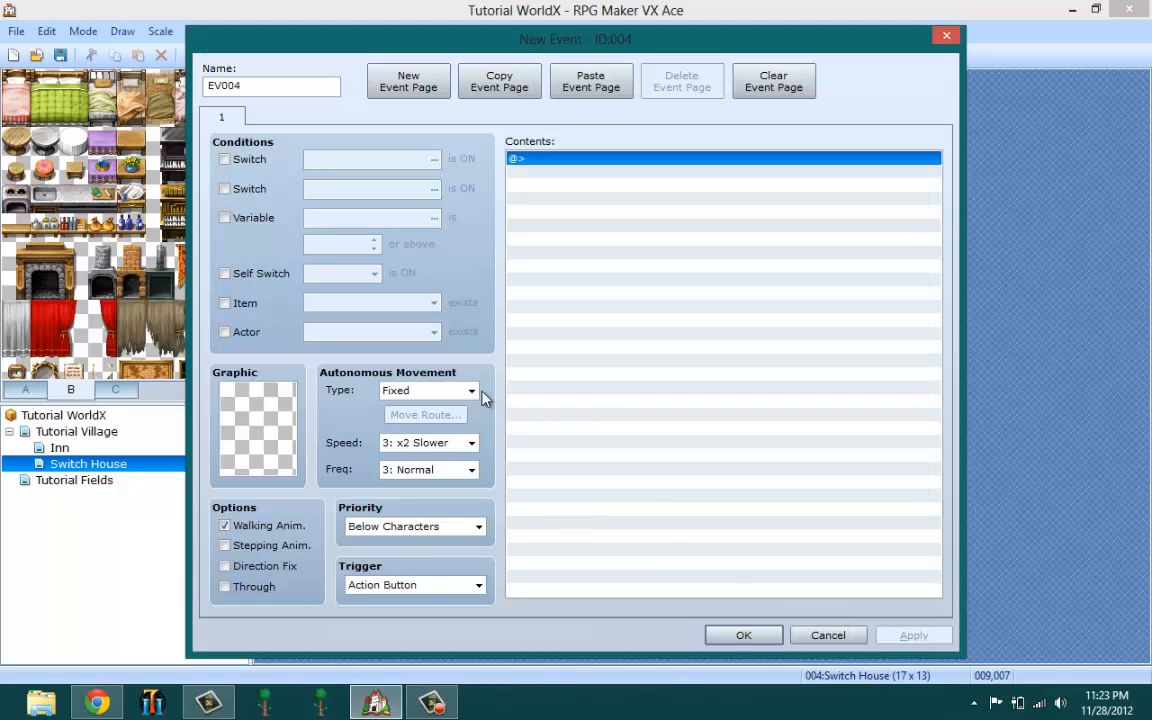
click(815, 635)
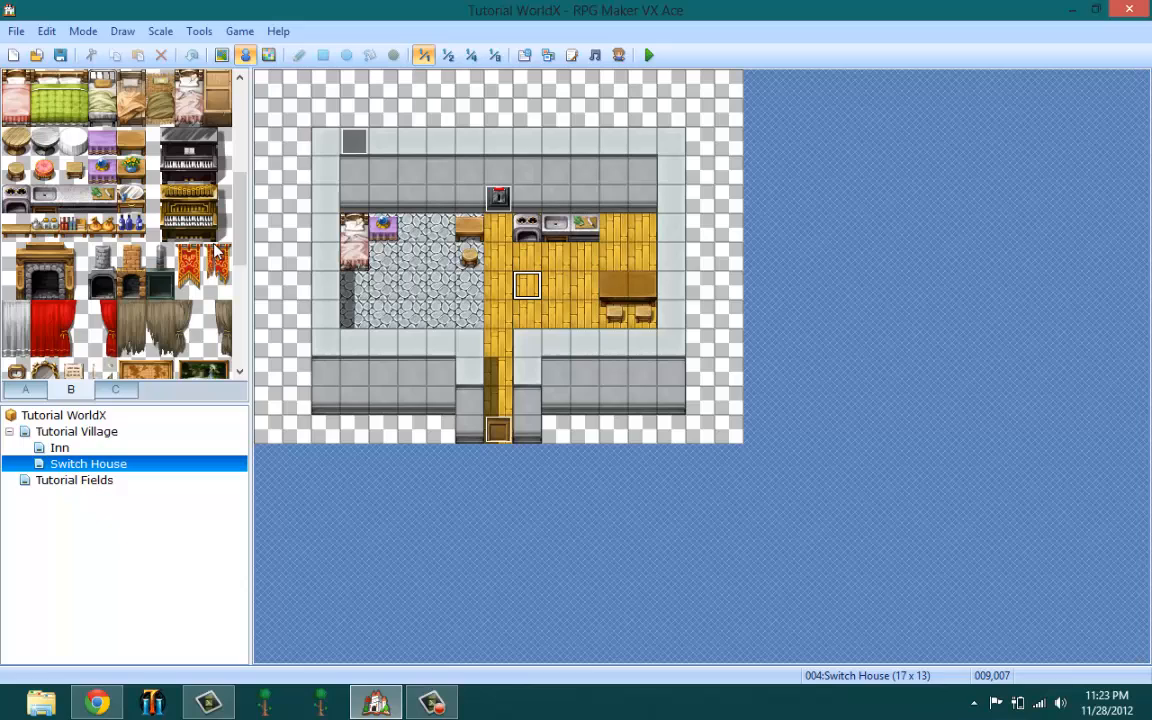
click(60, 57)
click(436, 706)
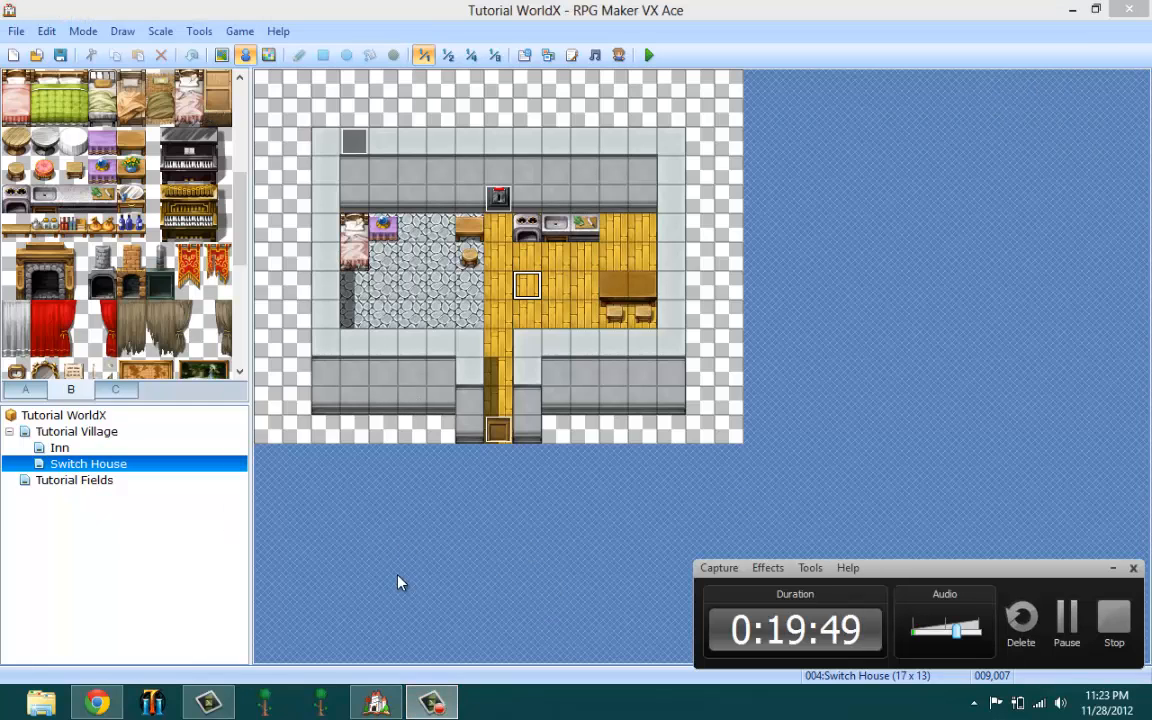
Start a new event on the stone floor tile beside the wooden floor and open its Conditional Branch settings
right_click(494, 298)
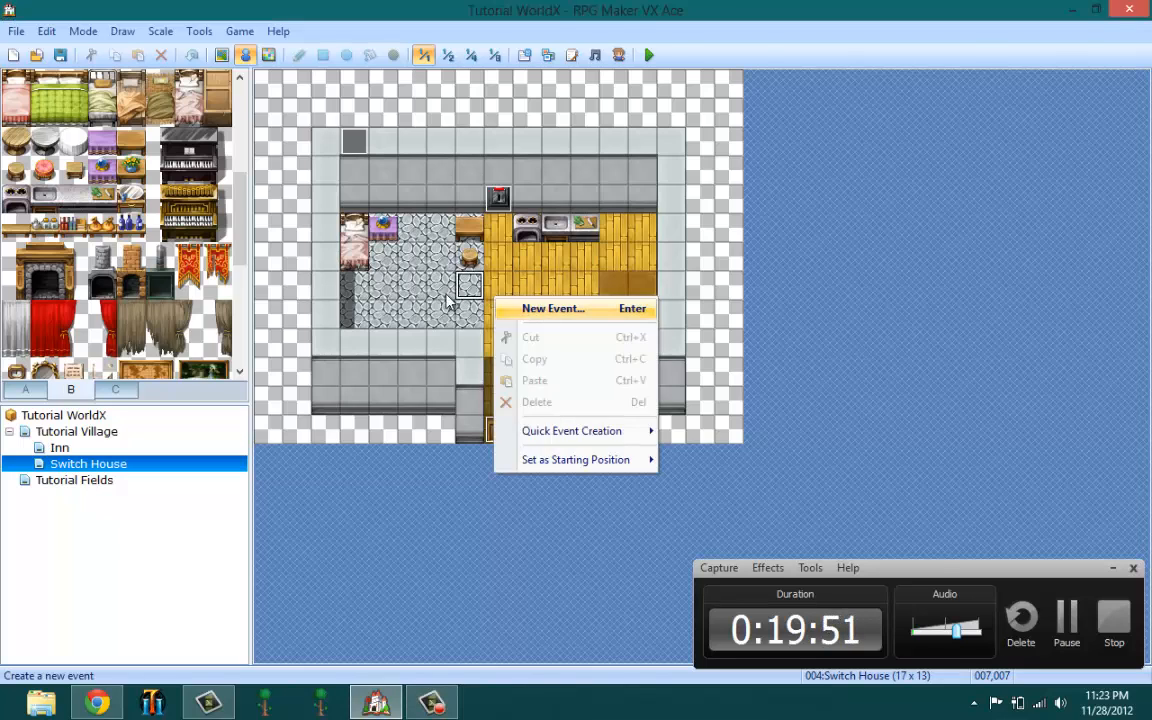
click(525, 306)
click(607, 160)
right_click(607, 170)
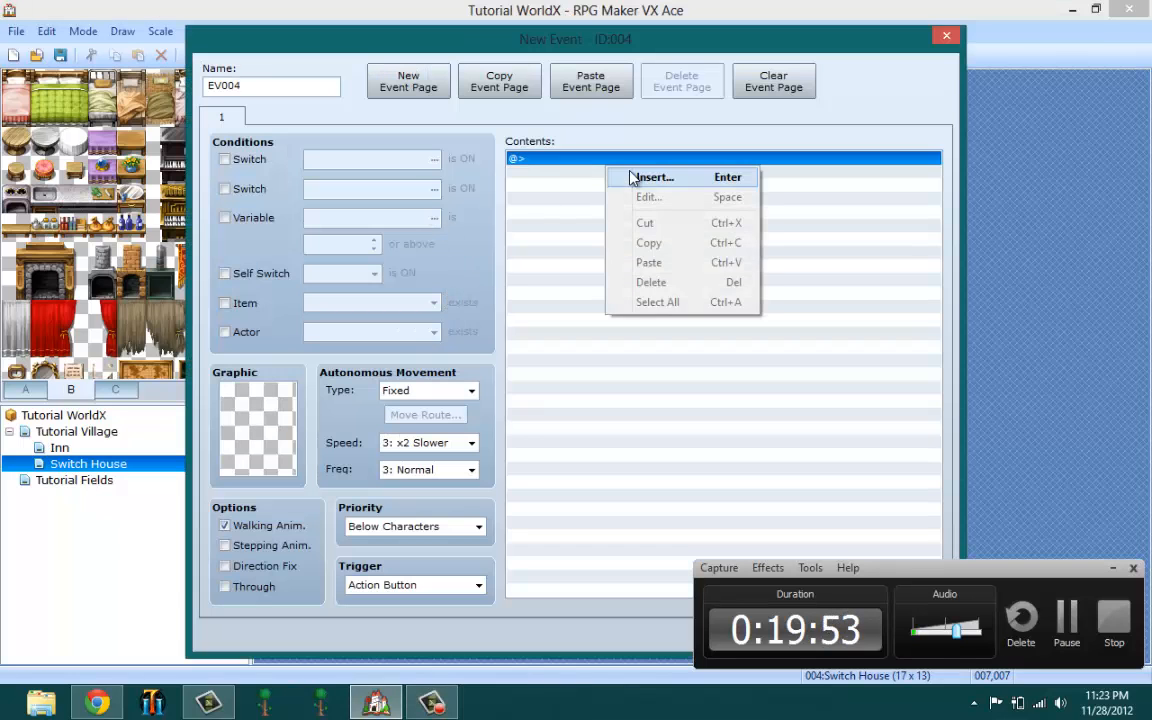
key(Return)
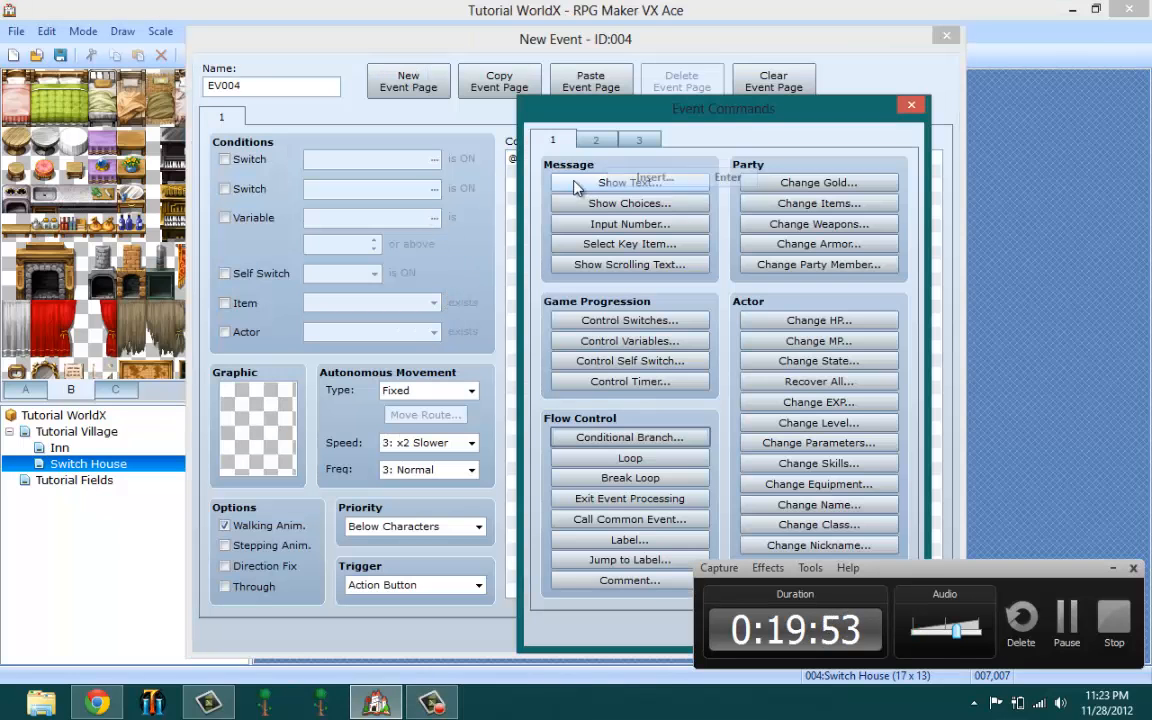
click(629, 437)
Try a branch condition comparing variable 0001 as Equal to variable 0001, and discard both the branch and the new event
click(567, 296)
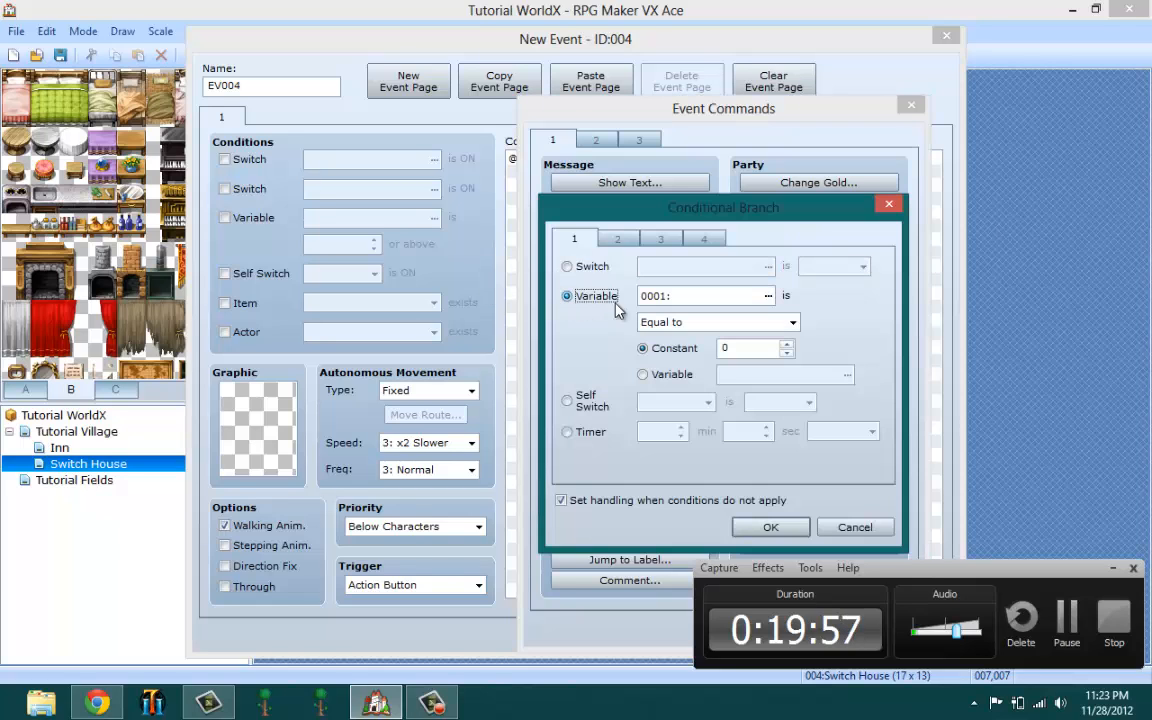
click(736, 324)
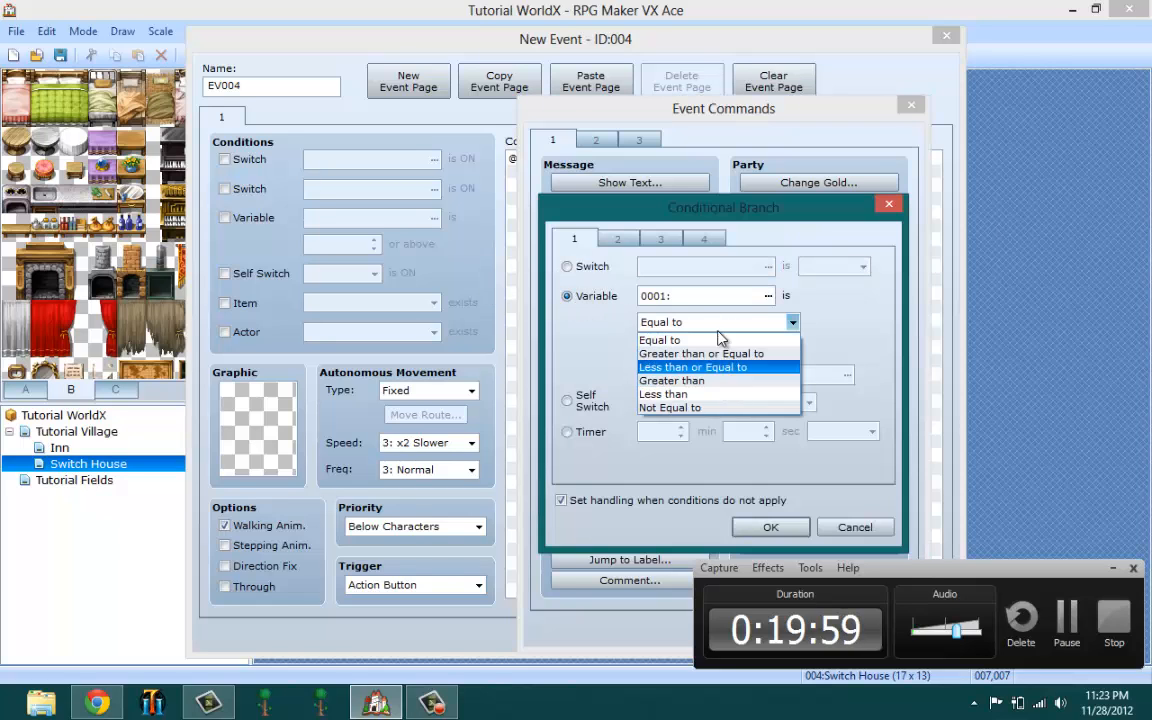
click(711, 339)
click(668, 374)
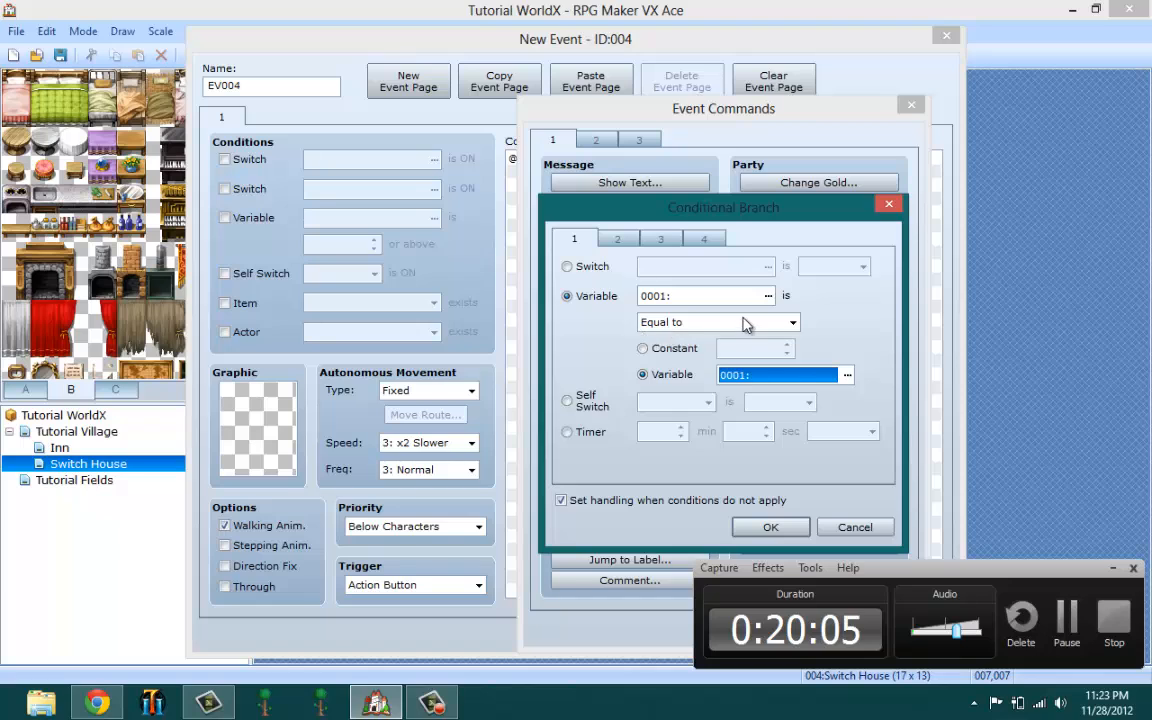
click(664, 322)
click(660, 340)
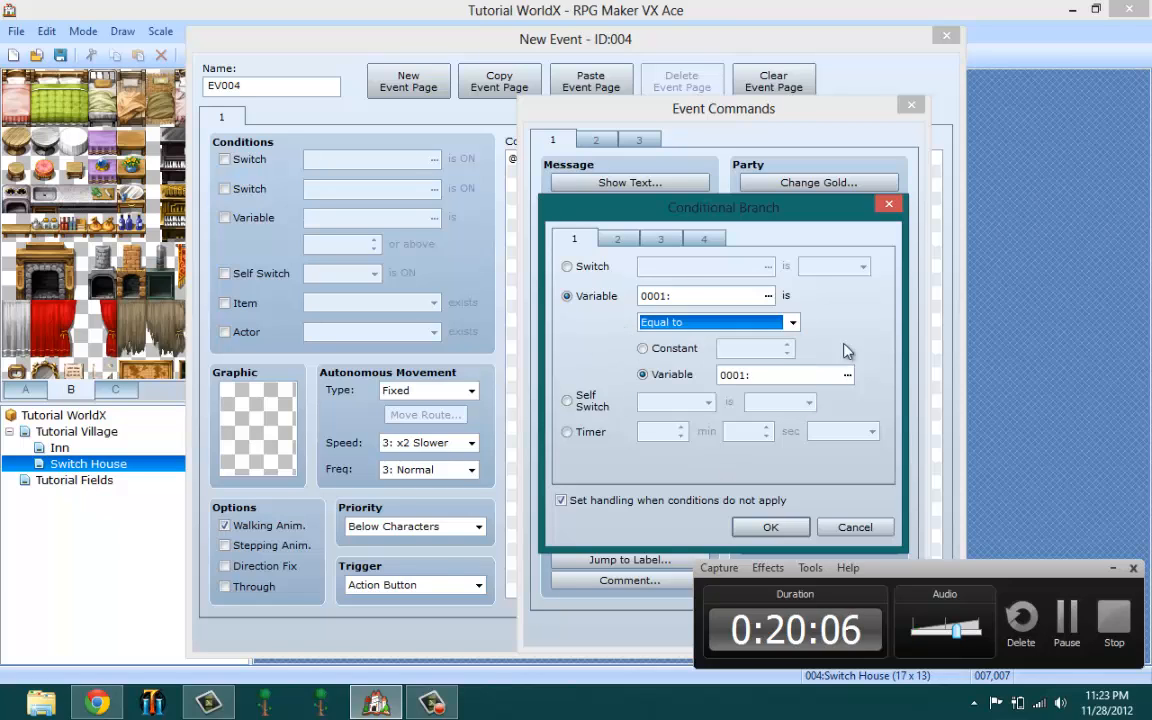
click(730, 374)
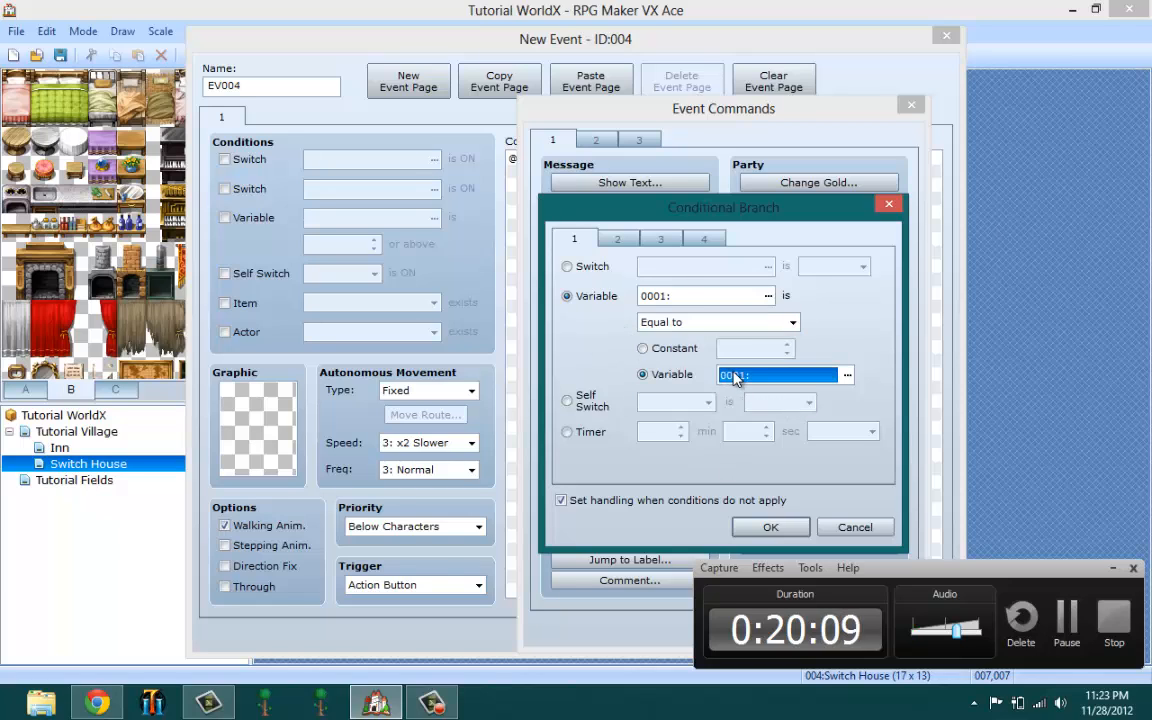
click(826, 527)
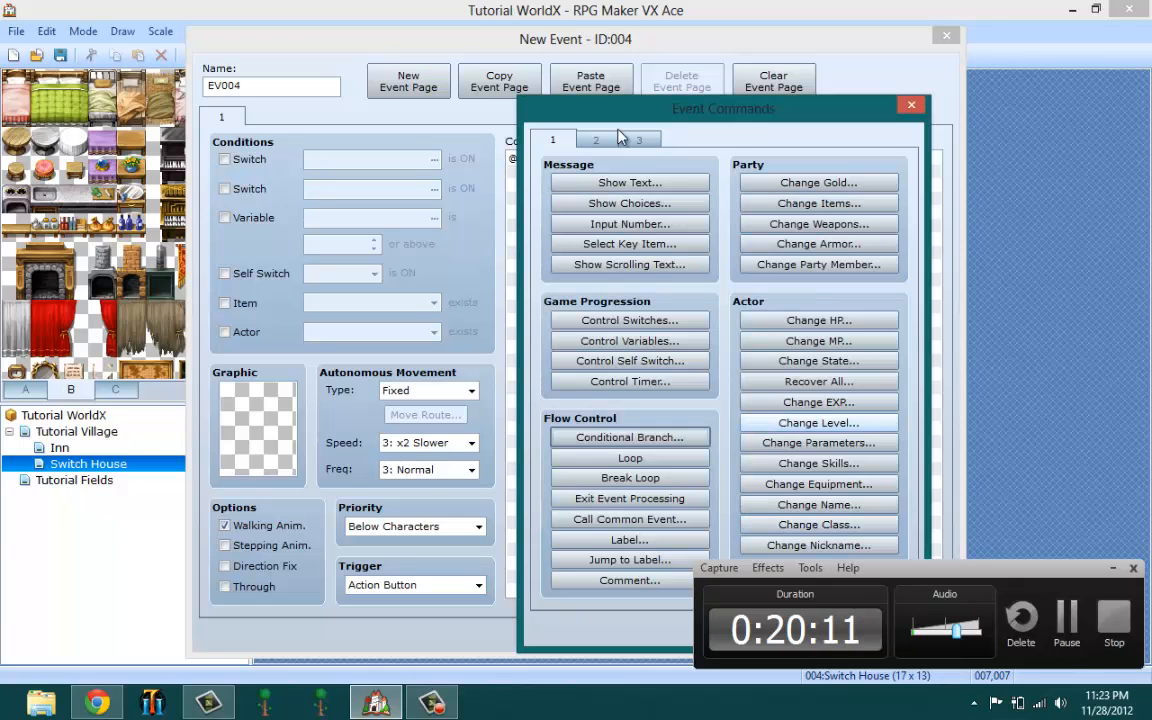
drag(723, 108, 475, 88)
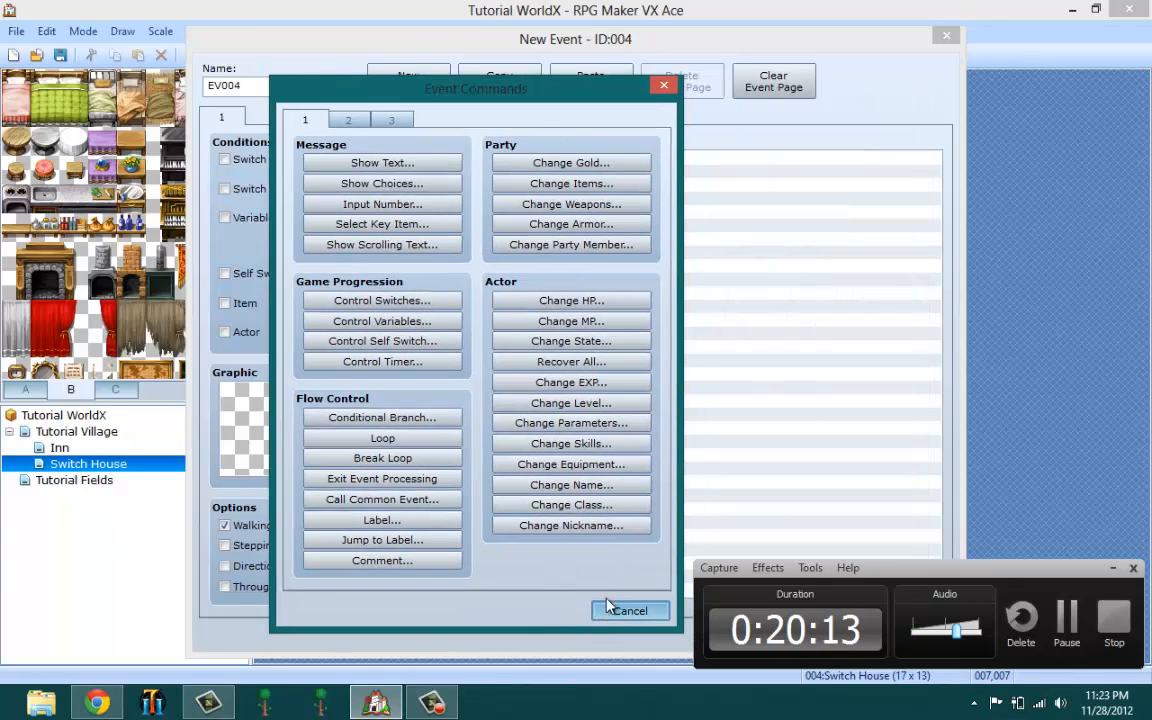
click(628, 611)
drag(394, 36, 382, 32)
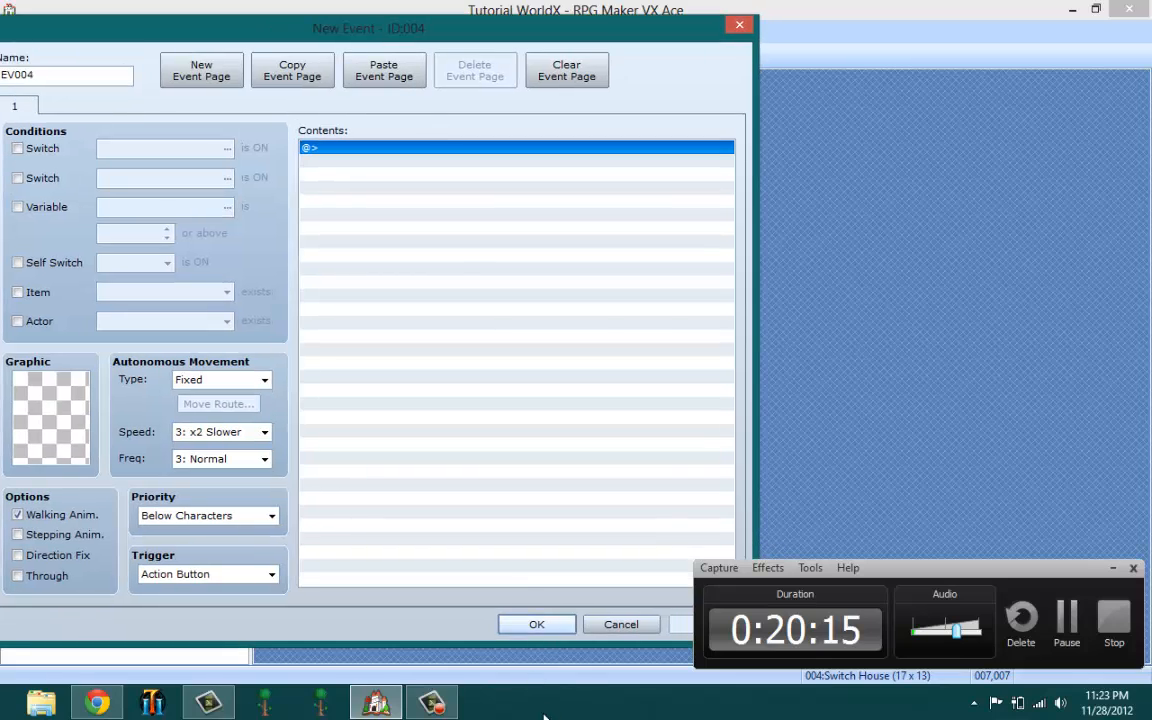
click(622, 625)
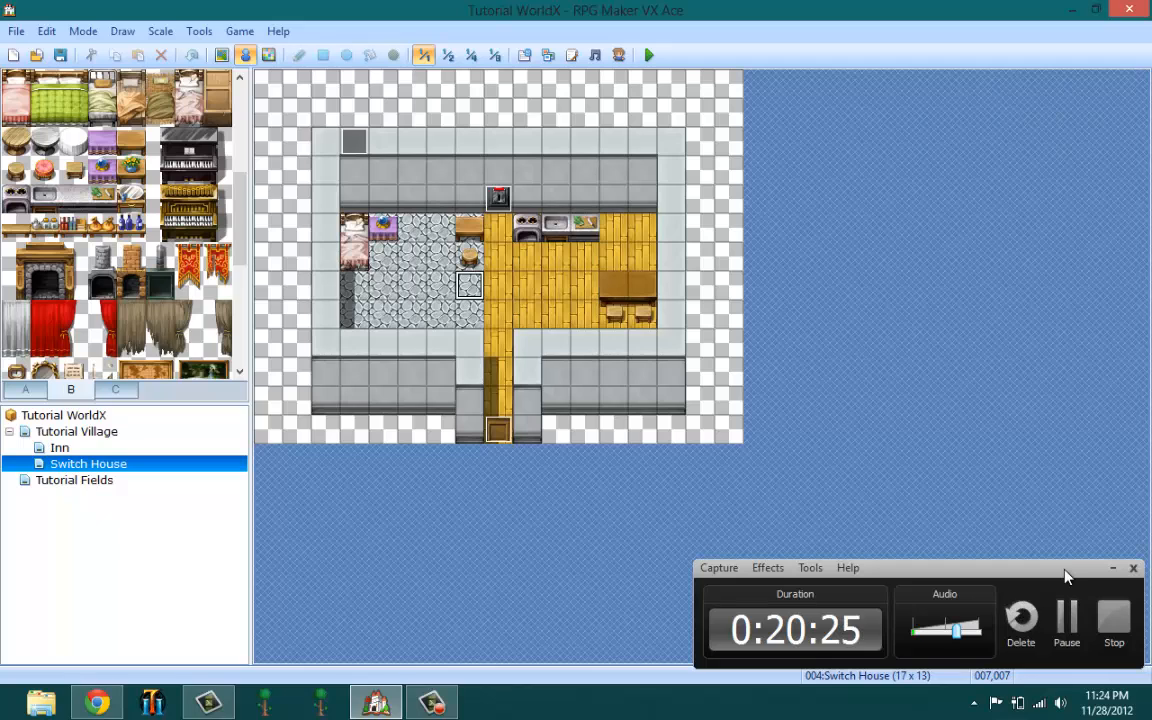
mouse_move(1066, 576)
mouse_down()
mouse_move(1035, 555)
mouse_move(1090, 567)
mouse_move(1029, 576)
mouse_move(1052, 558)
mouse_move(1061, 581)
mouse_move(1046, 568)
mouse_move(1056, 566)
mouse_up()
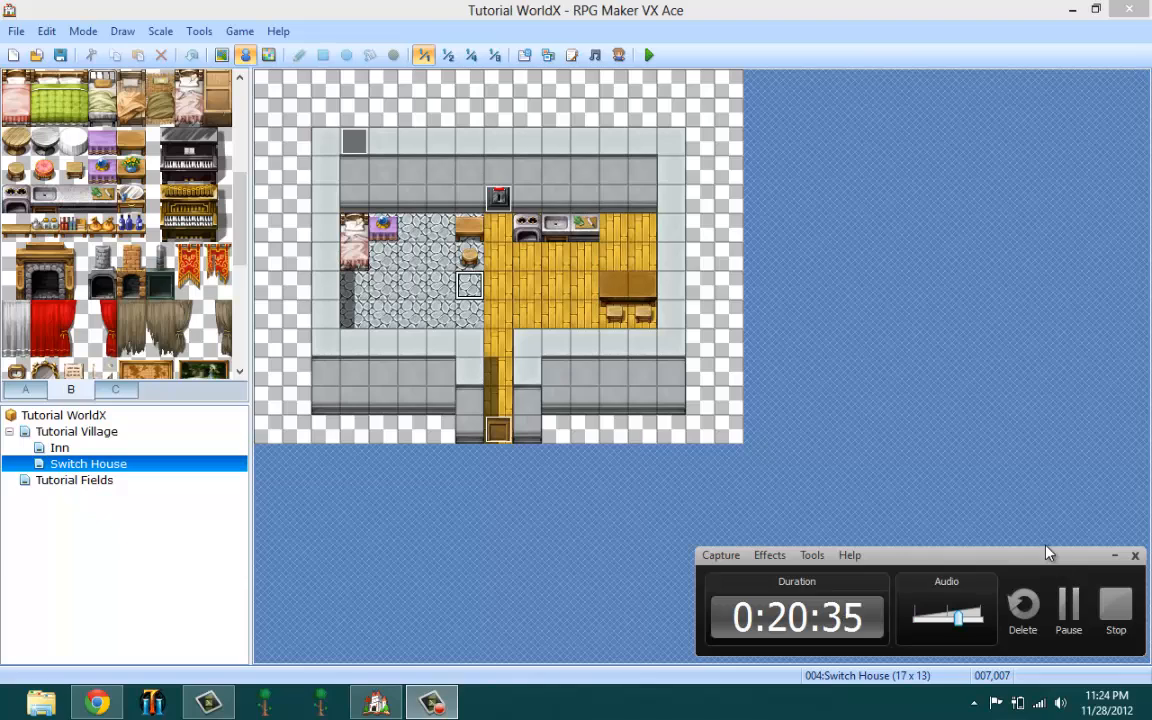